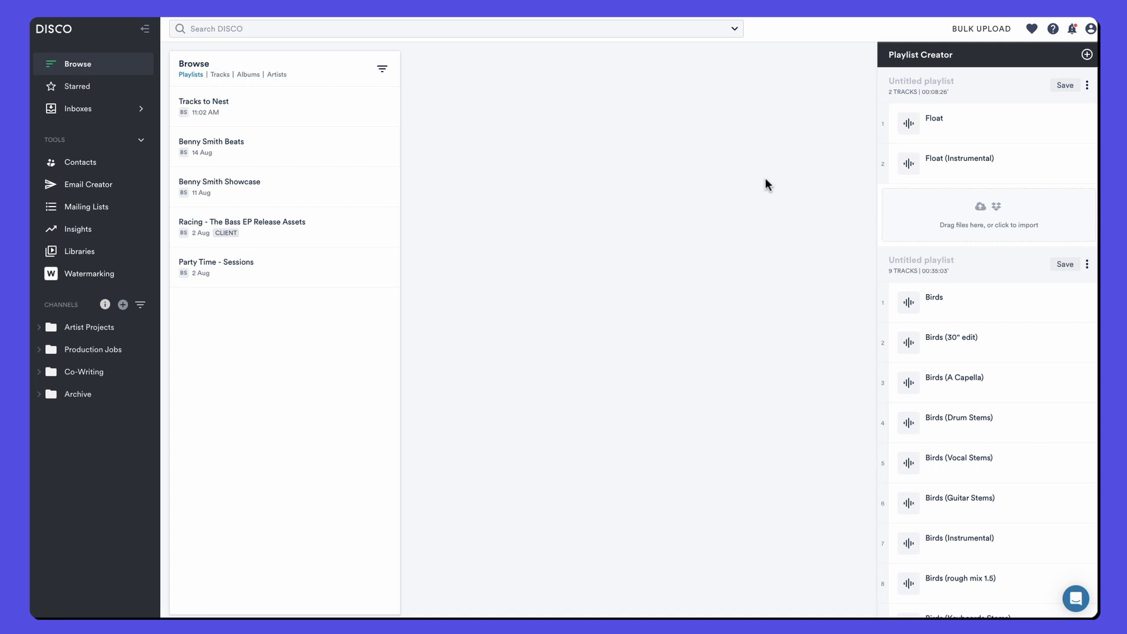
# Step: In Float's Manage nesting, search 'float in' and add Float (Instrumental) as its Instrumental version, then save
pyautogui.moveTo(971, 165)
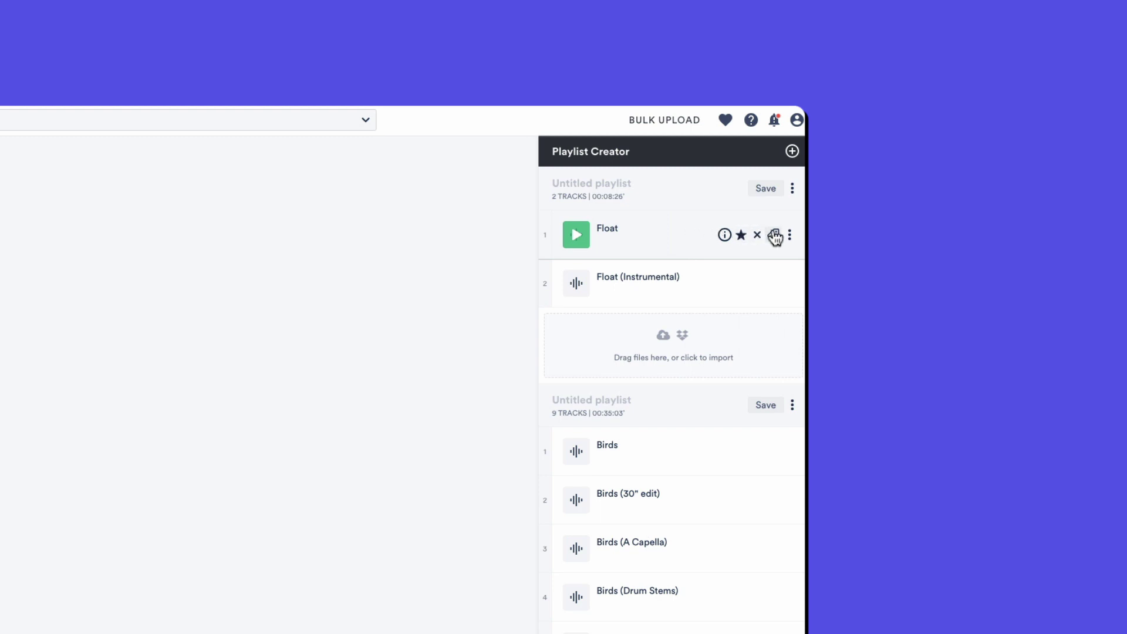
pyautogui.click(790, 235)
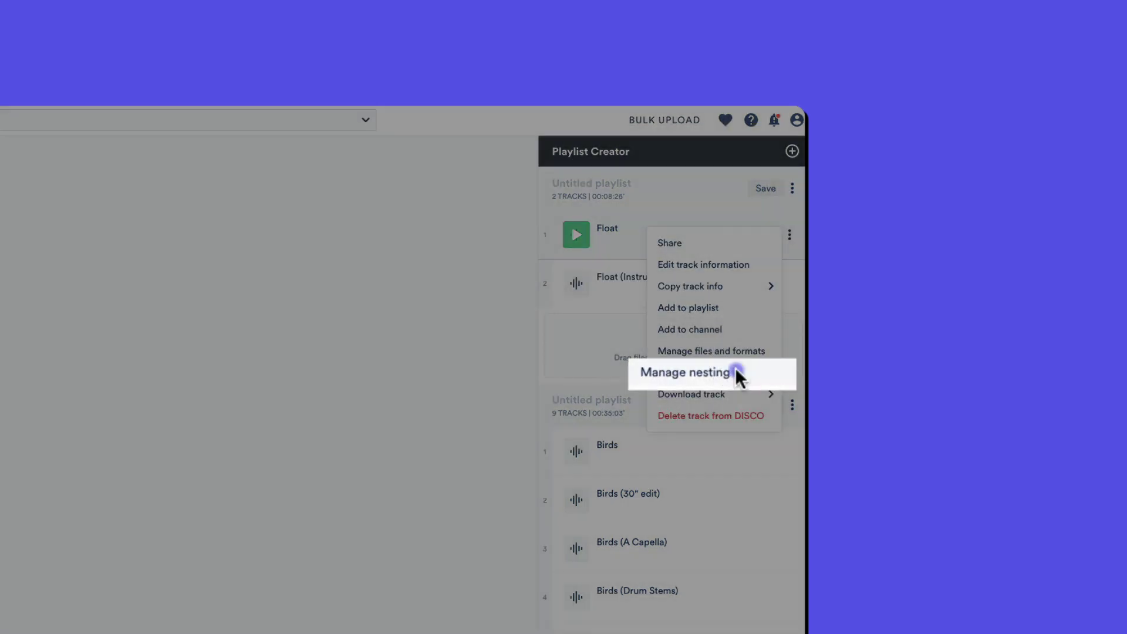
pyautogui.click(738, 376)
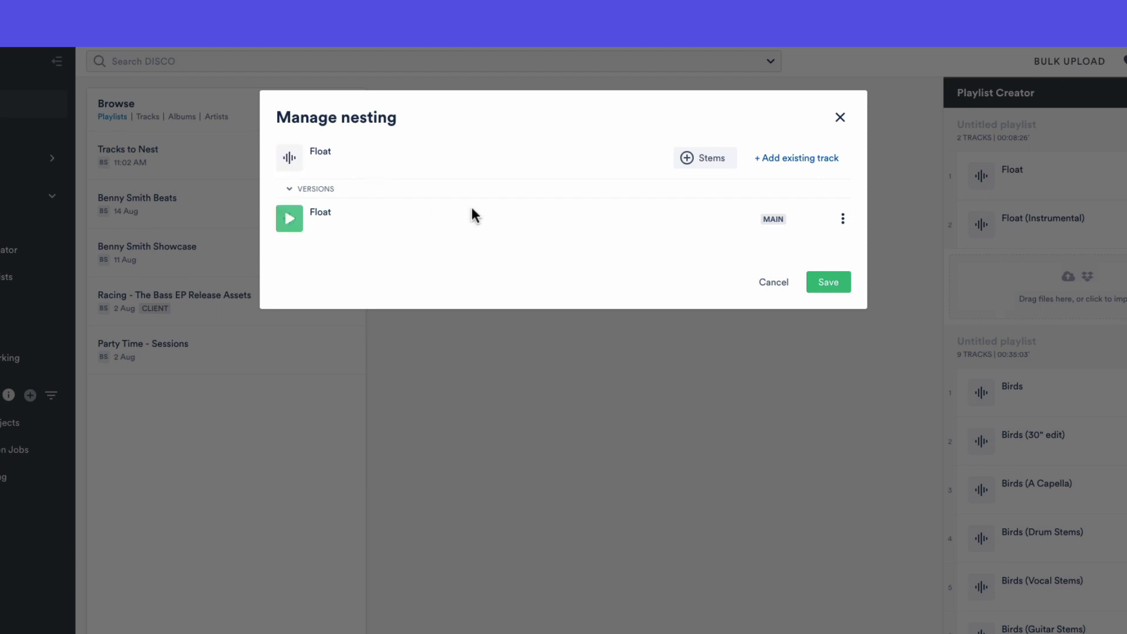
pyautogui.click(771, 159)
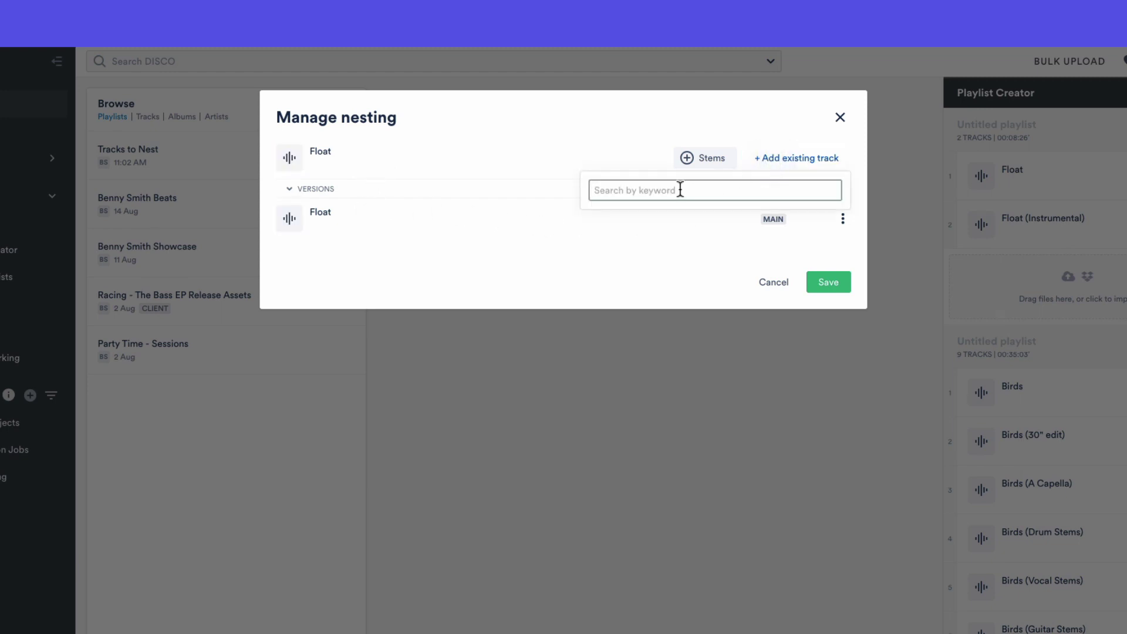
pyautogui.write('float ins')
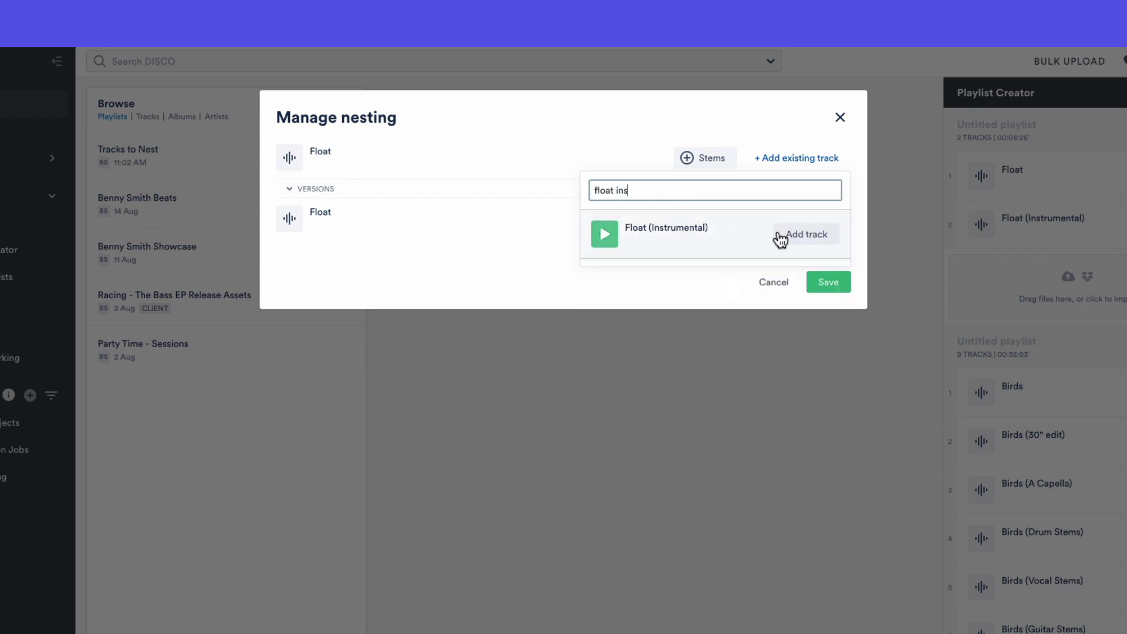
pyautogui.click(783, 238)
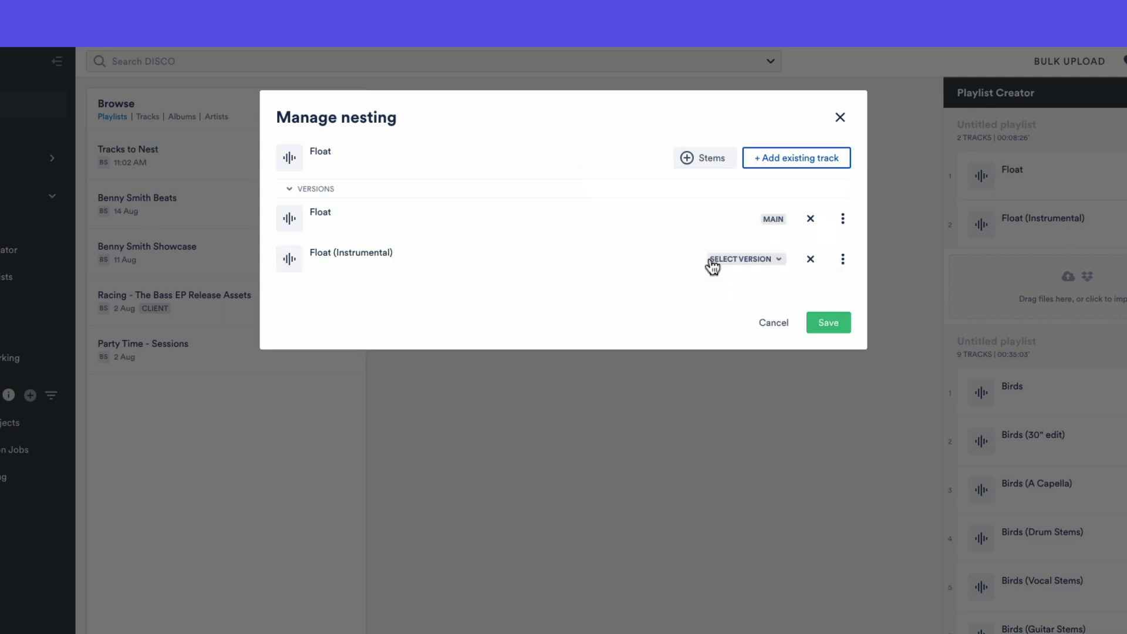
pyautogui.click(779, 259)
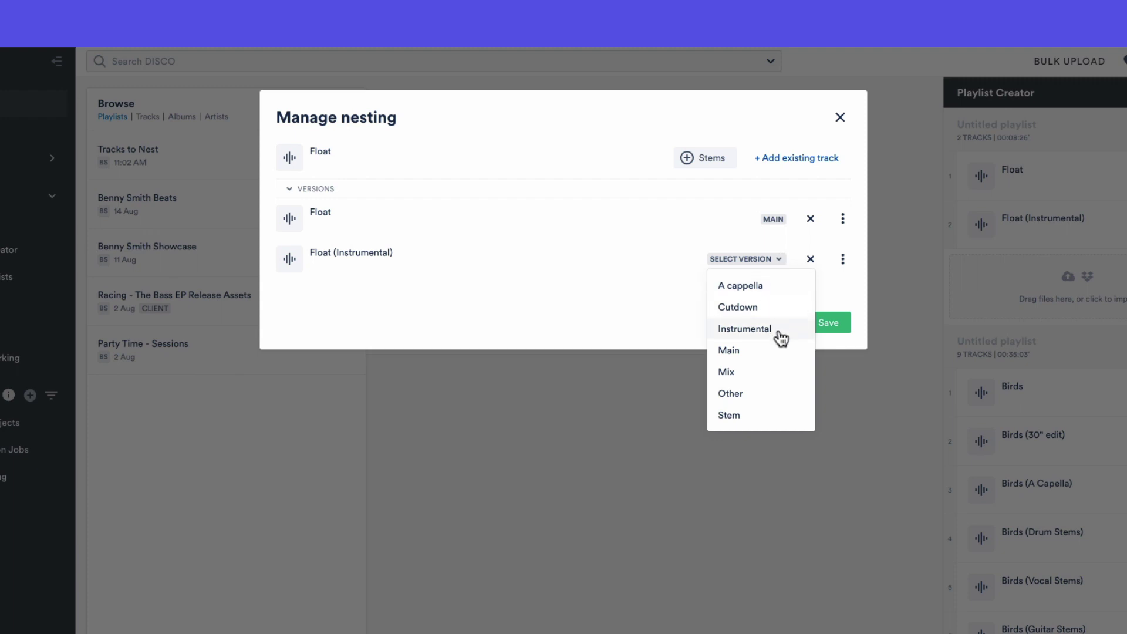
pyautogui.click(760, 332)
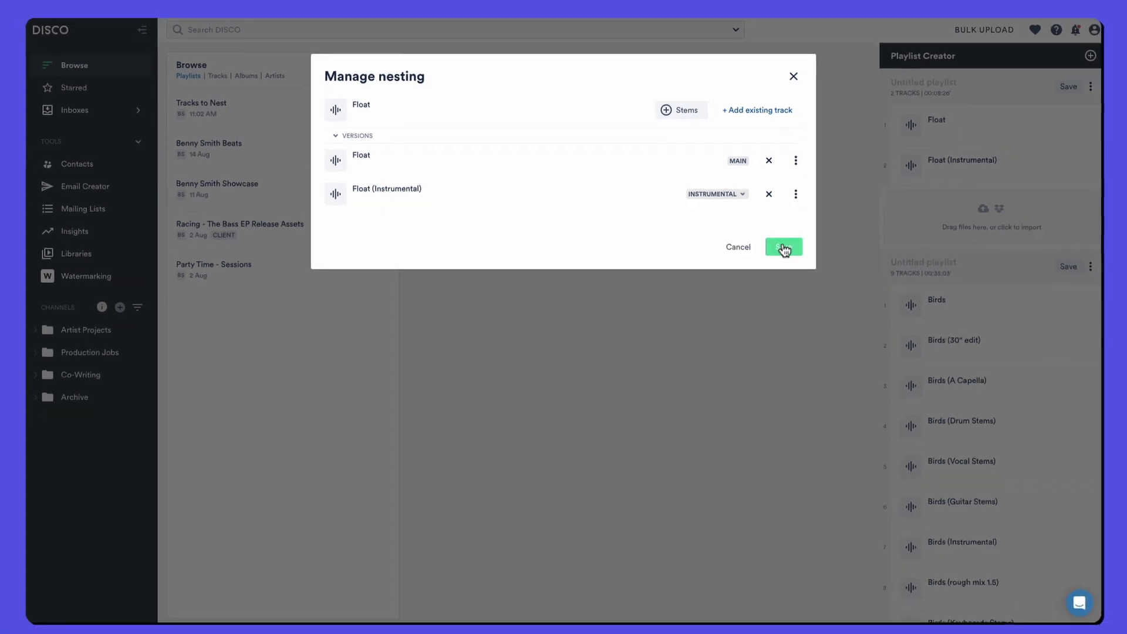
pyautogui.click(784, 247)
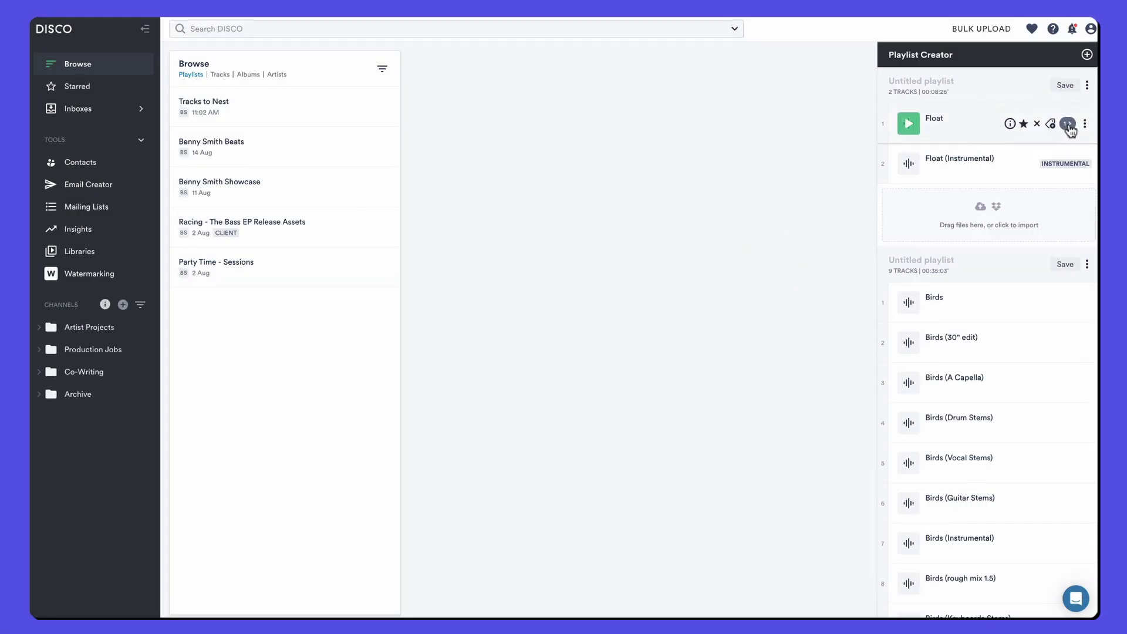
# Step: Expand Float's versions list and delete the standalone Float (Instrumental) row from the playlist
pyautogui.click(1068, 124)
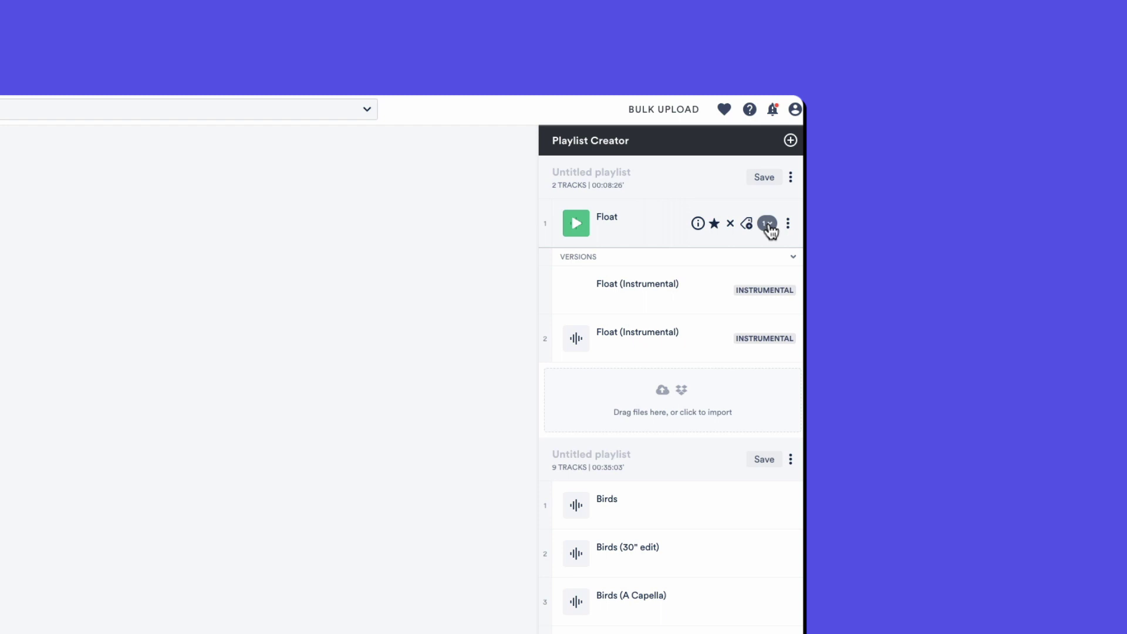
pyautogui.click(769, 226)
pyautogui.click(769, 225)
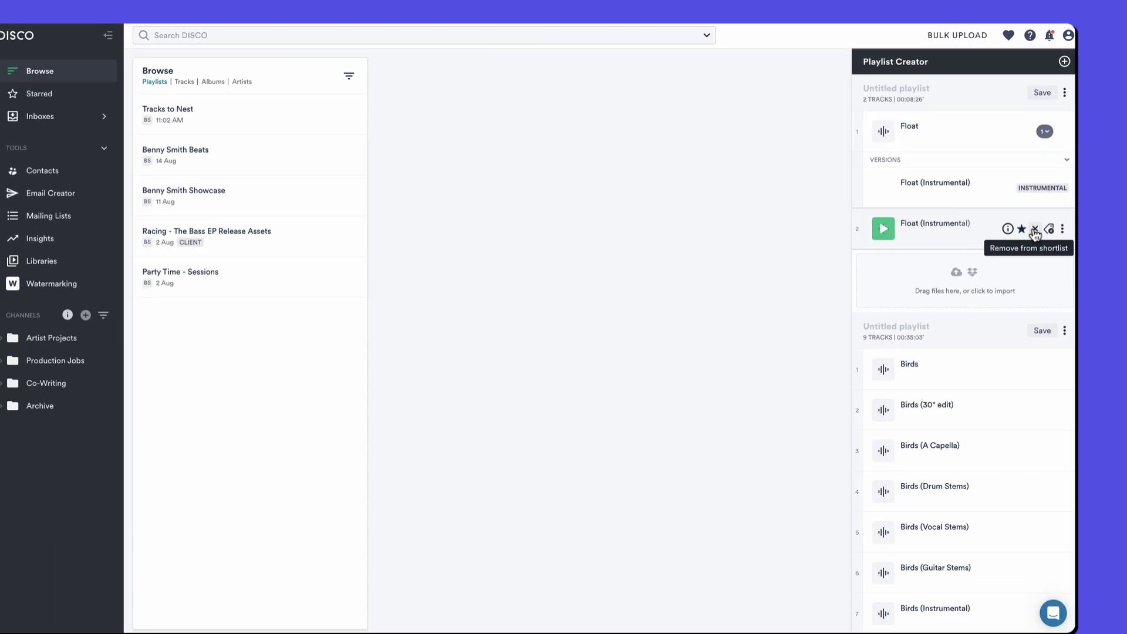
pyautogui.click(1036, 230)
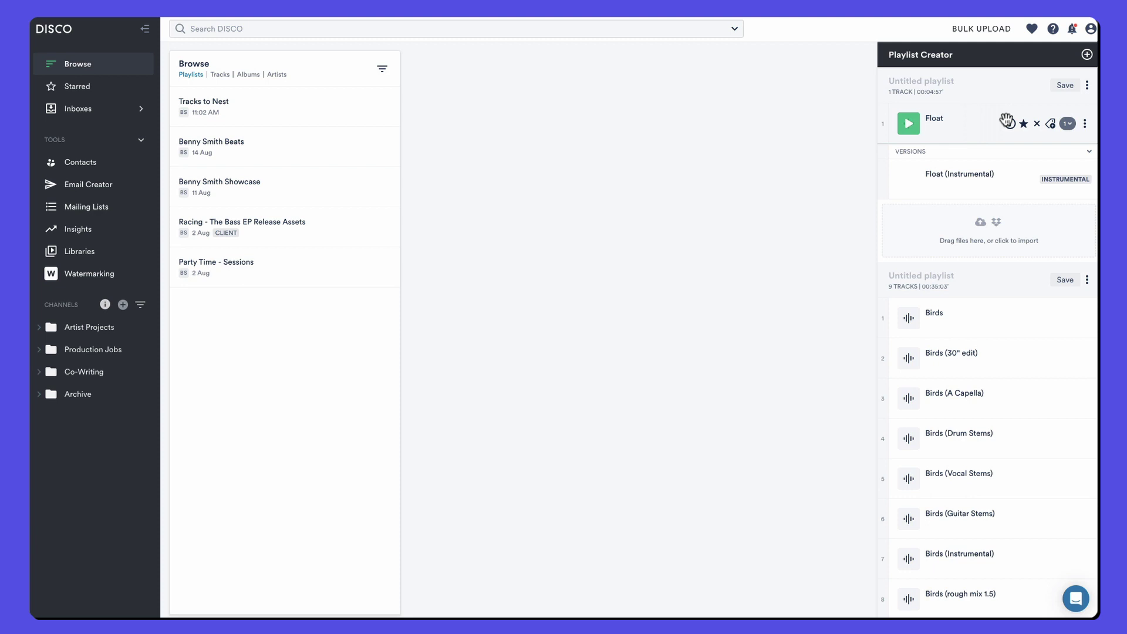
# Step: Enter an artist name in Float's full track info and save it
pyautogui.moveTo(1008, 121)
pyautogui.click(907, 139)
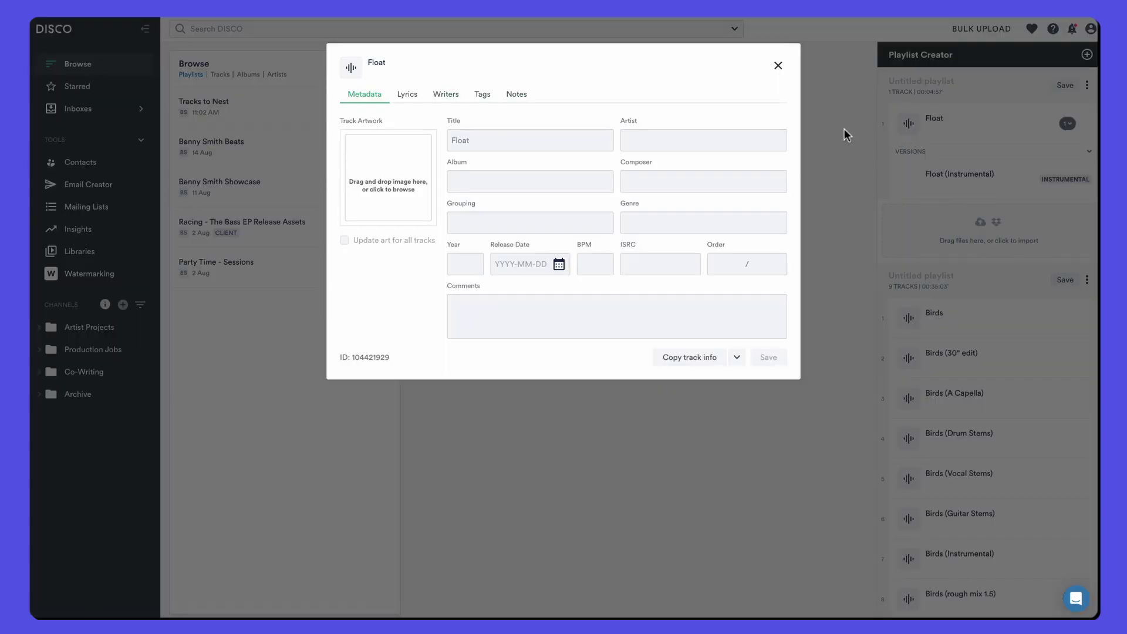
pyautogui.click(706, 135)
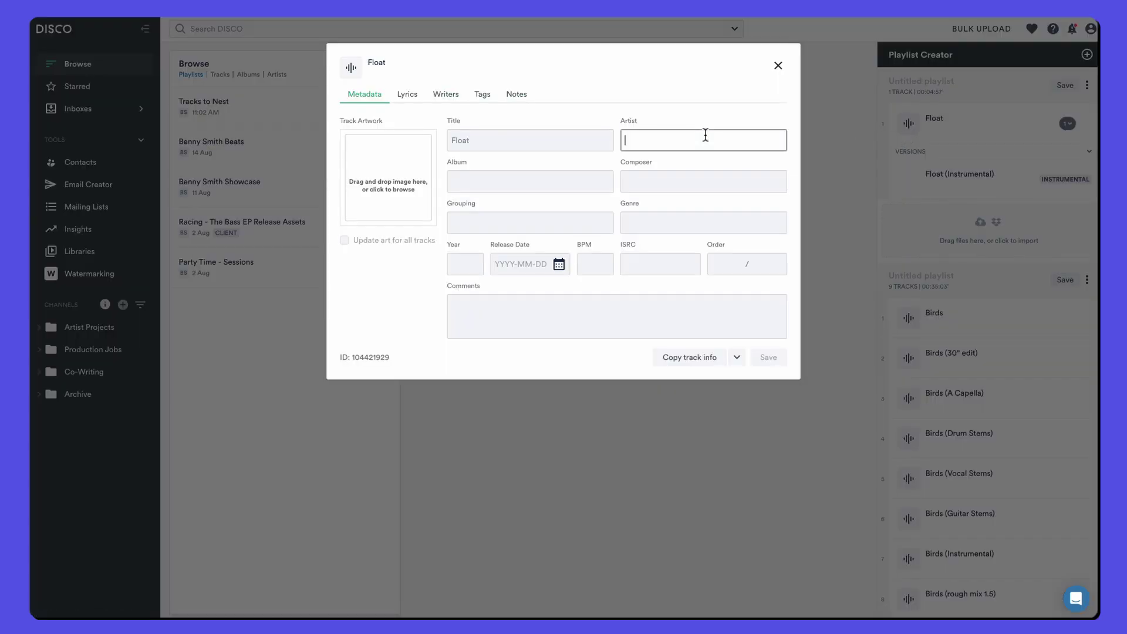
pyautogui.write('Benny')
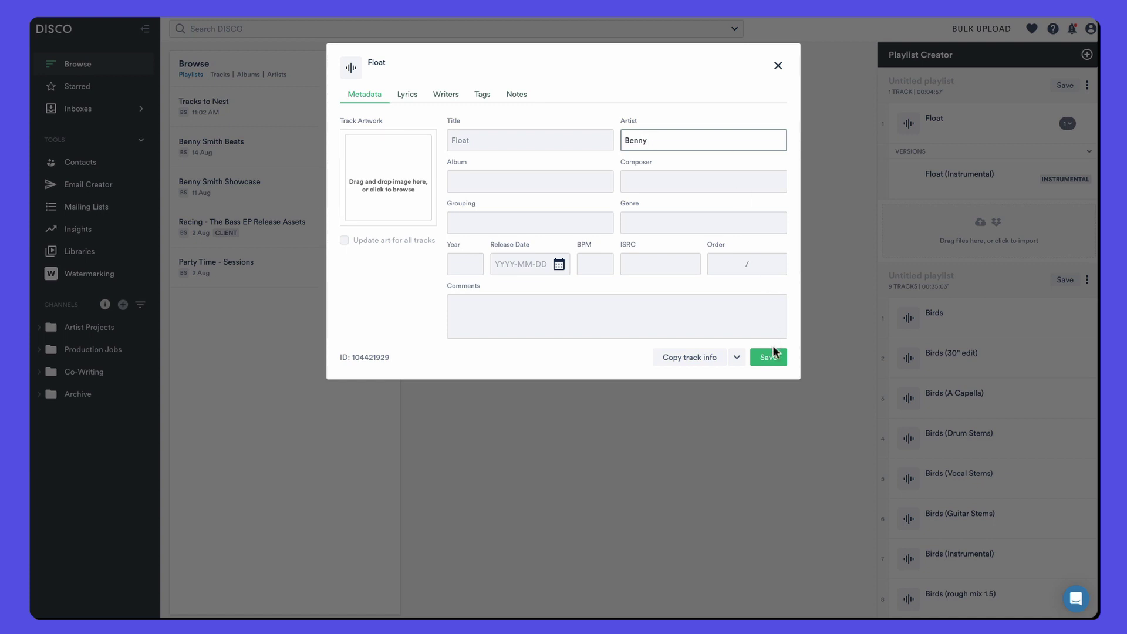
pyautogui.click(766, 359)
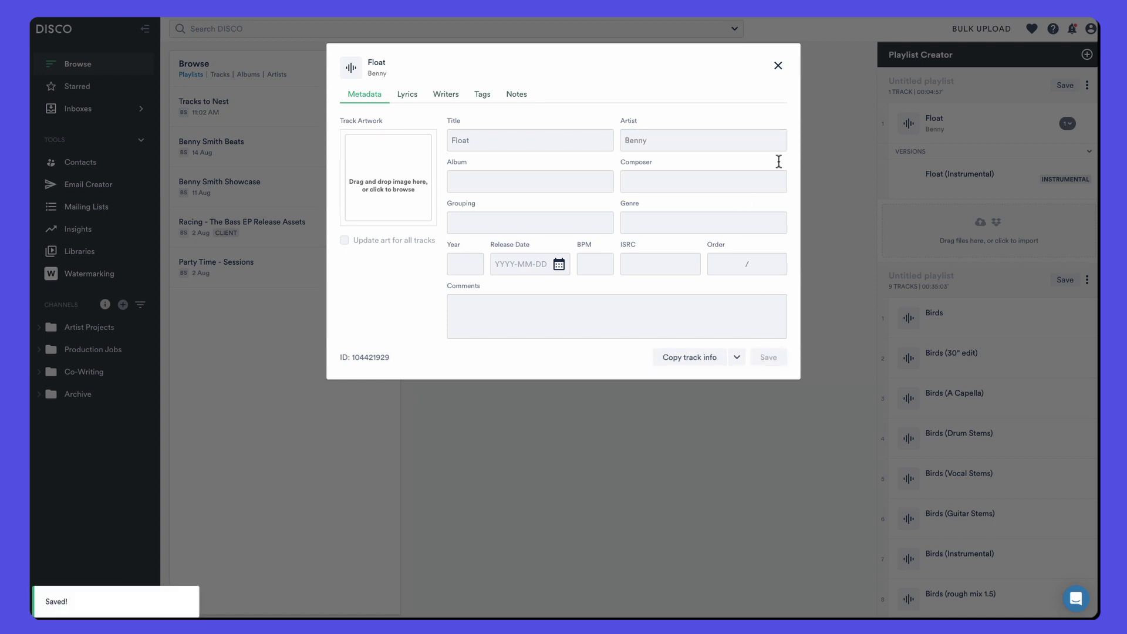
pyautogui.click(780, 67)
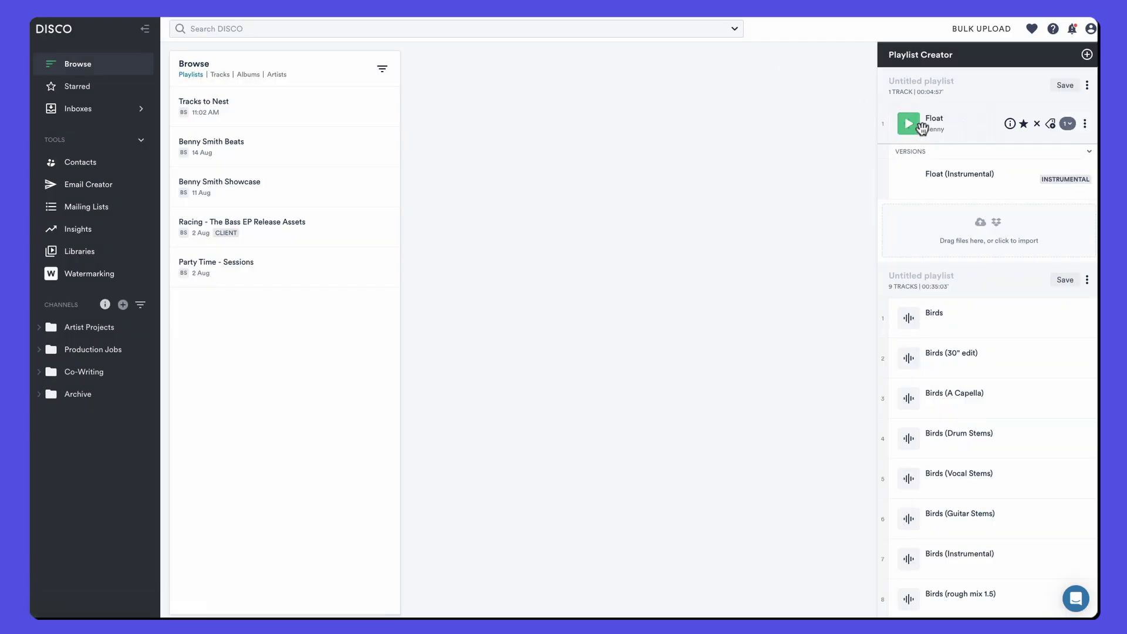
# Step: Review Float (Instrumental)'s track info and the playlist's Edit all metadata editor without changes
pyautogui.moveTo(1044, 179)
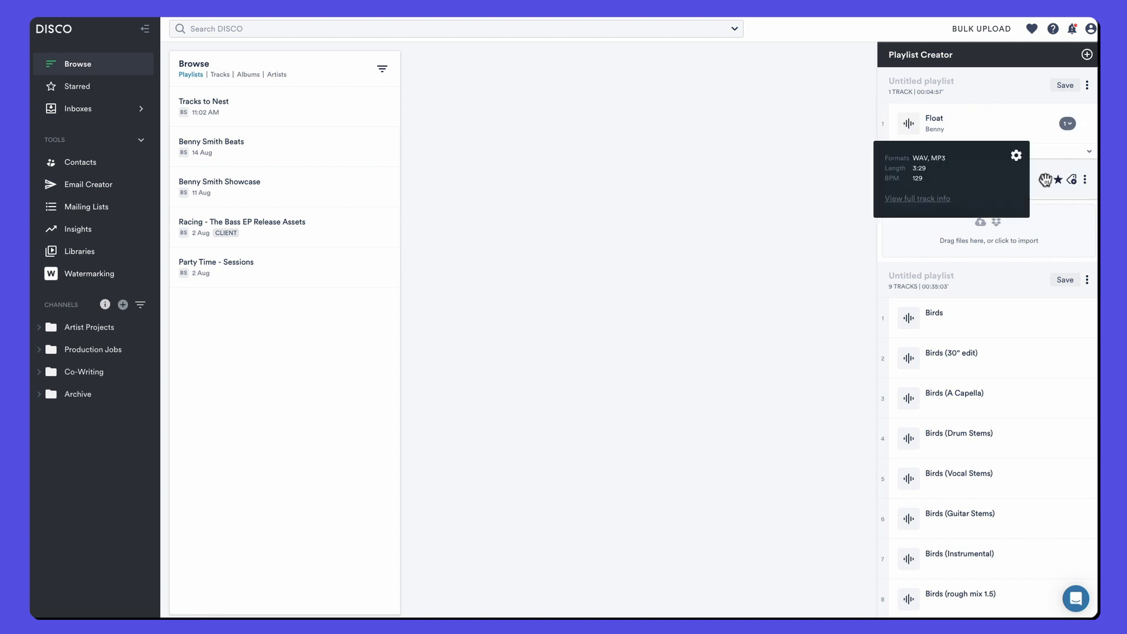
pyautogui.click(905, 199)
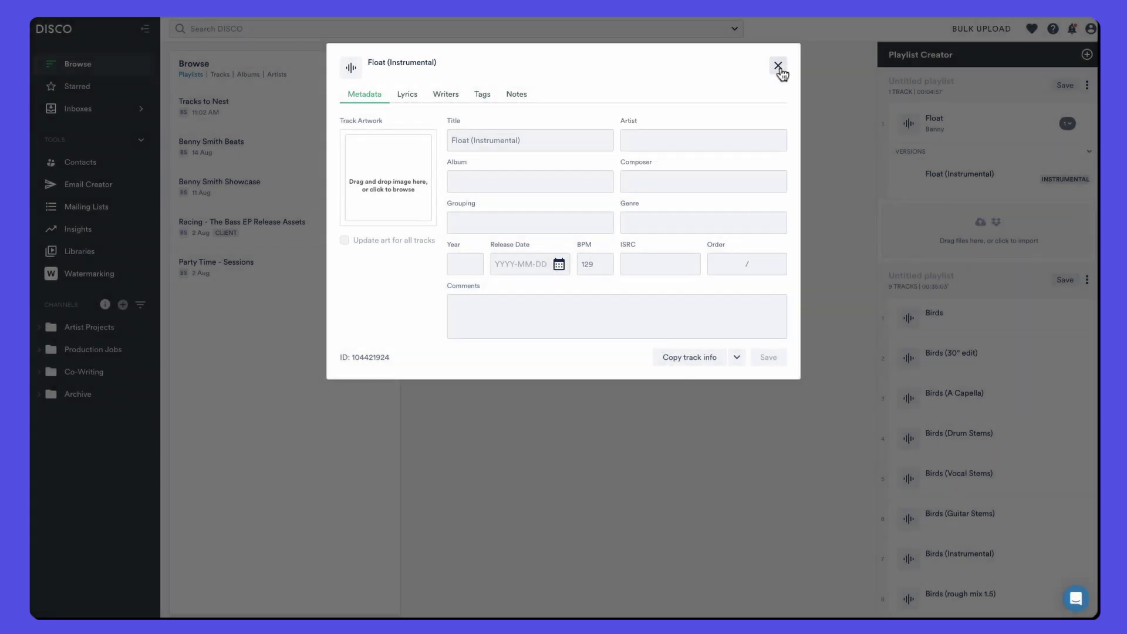
pyautogui.click(779, 66)
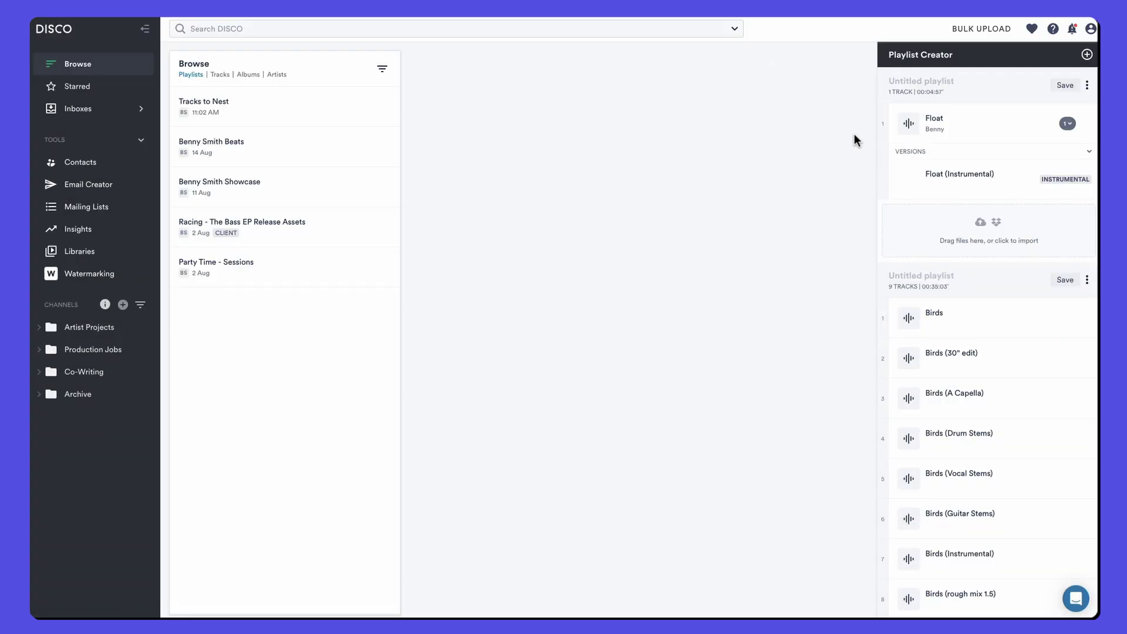
pyautogui.click(1087, 85)
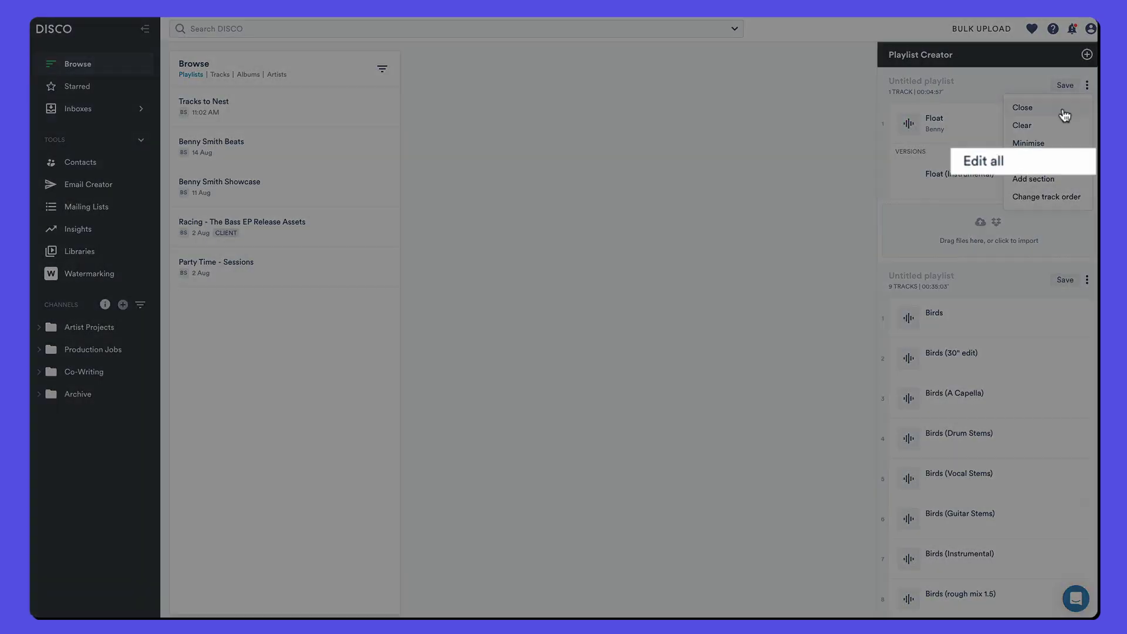
pyautogui.click(1018, 163)
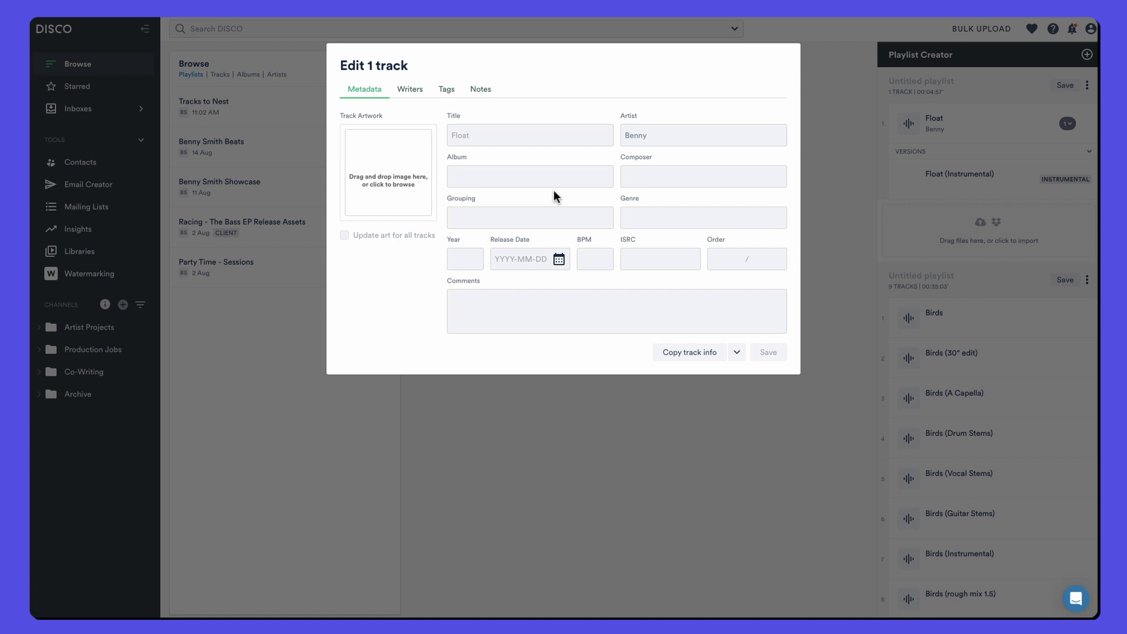
pyautogui.click(829, 219)
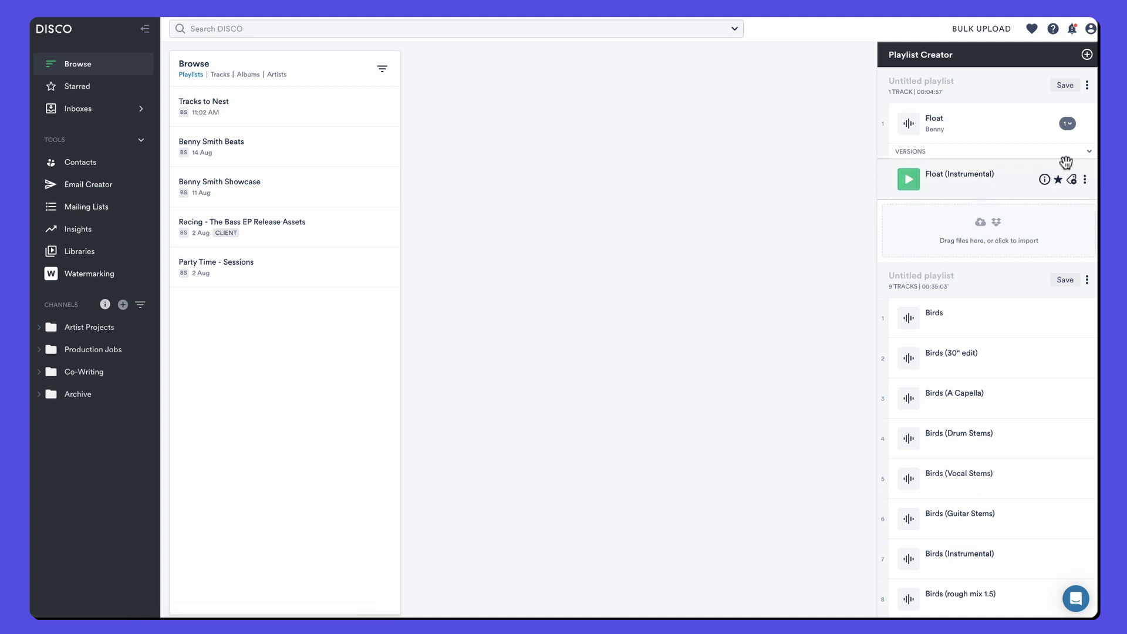
# Step: Set up copying Float's track info to Float (Instrumental), then cancel the dialog
pyautogui.click(1085, 124)
pyautogui.moveTo(1049, 168)
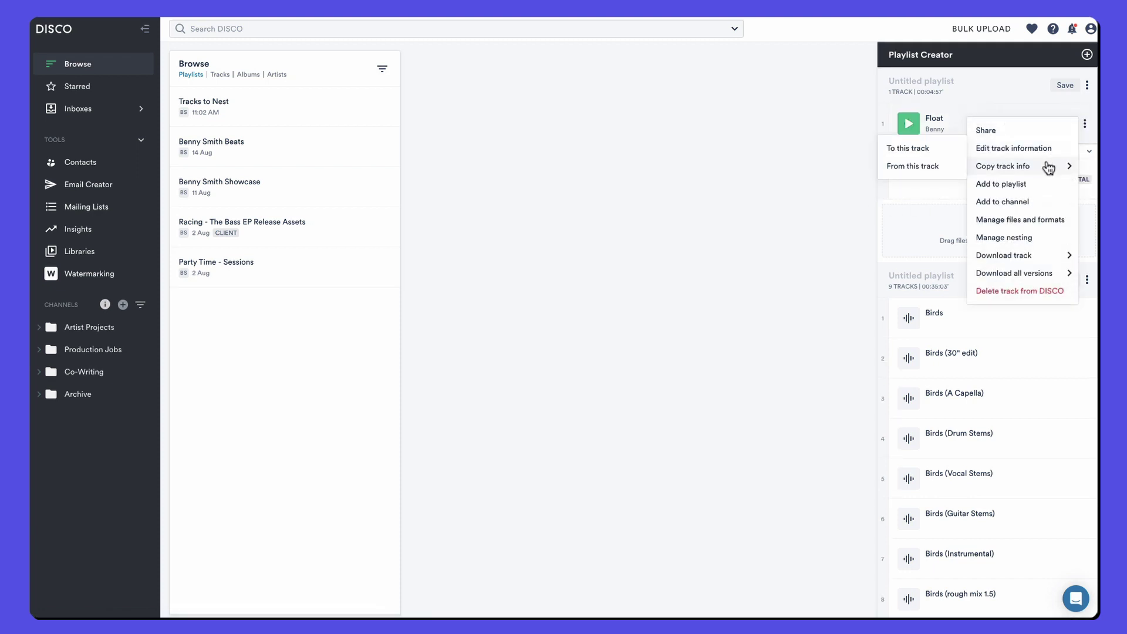
pyautogui.click(930, 167)
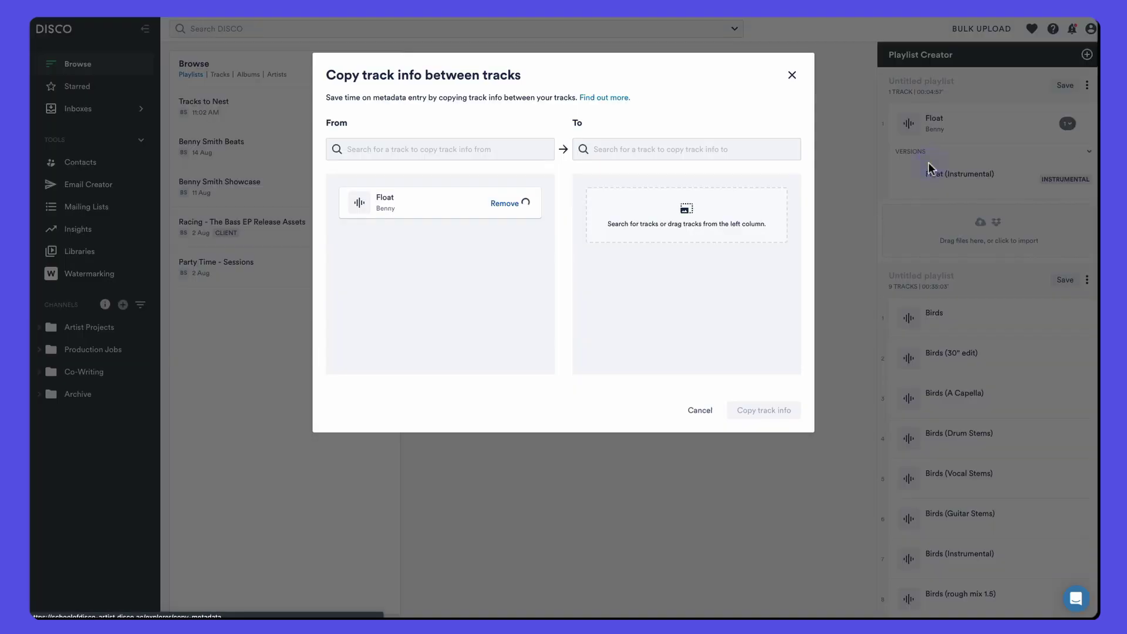
pyautogui.click(686, 150)
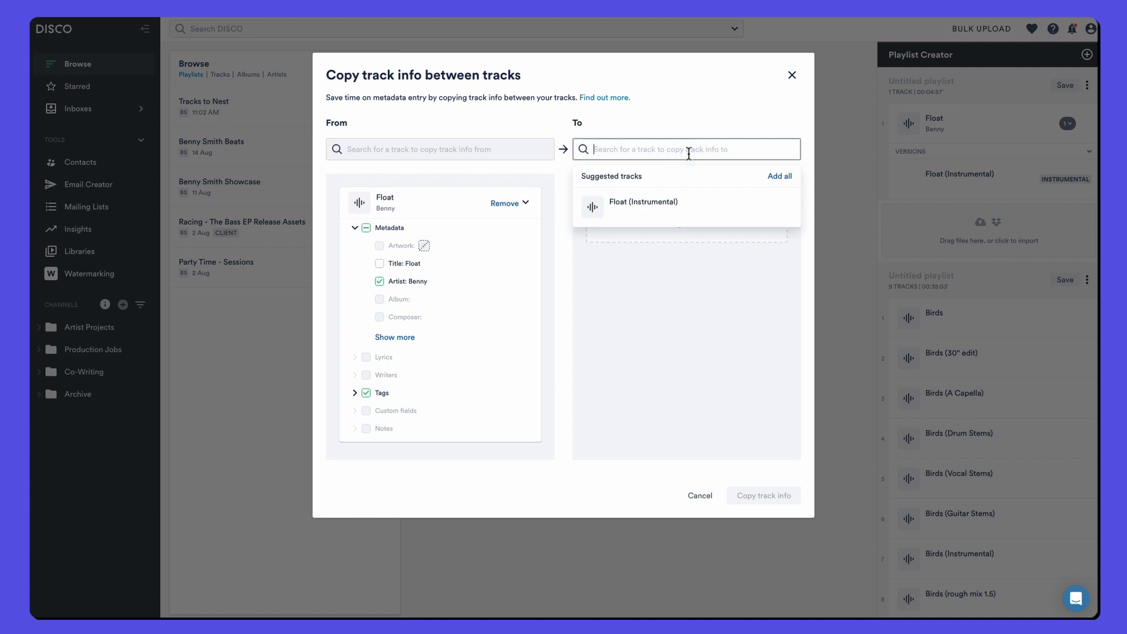
pyautogui.click(649, 206)
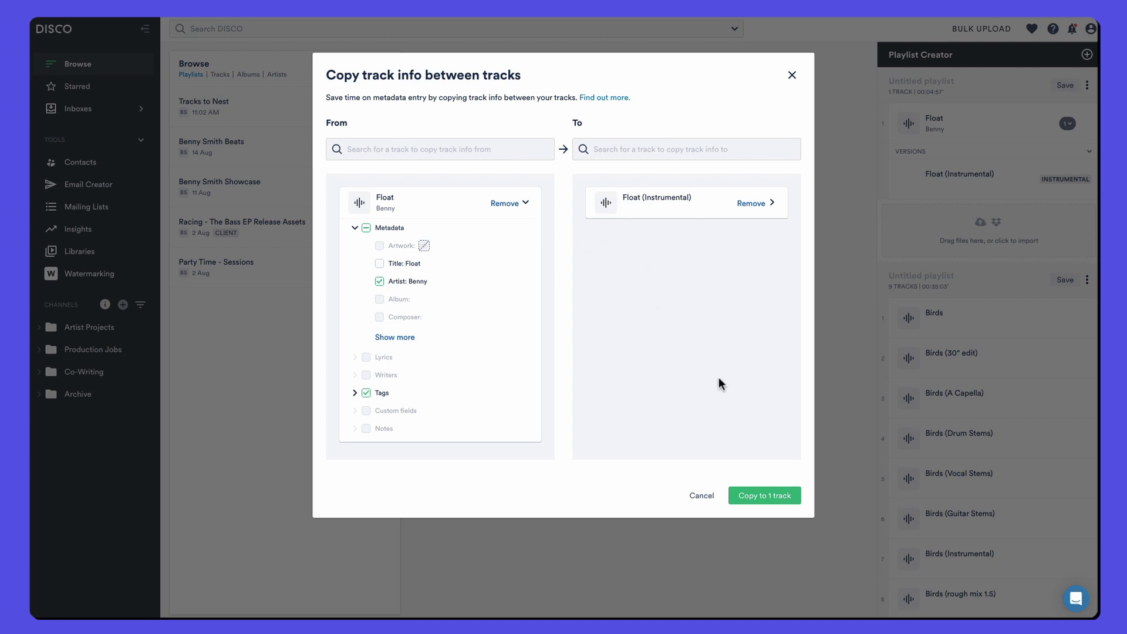
pyautogui.click(700, 496)
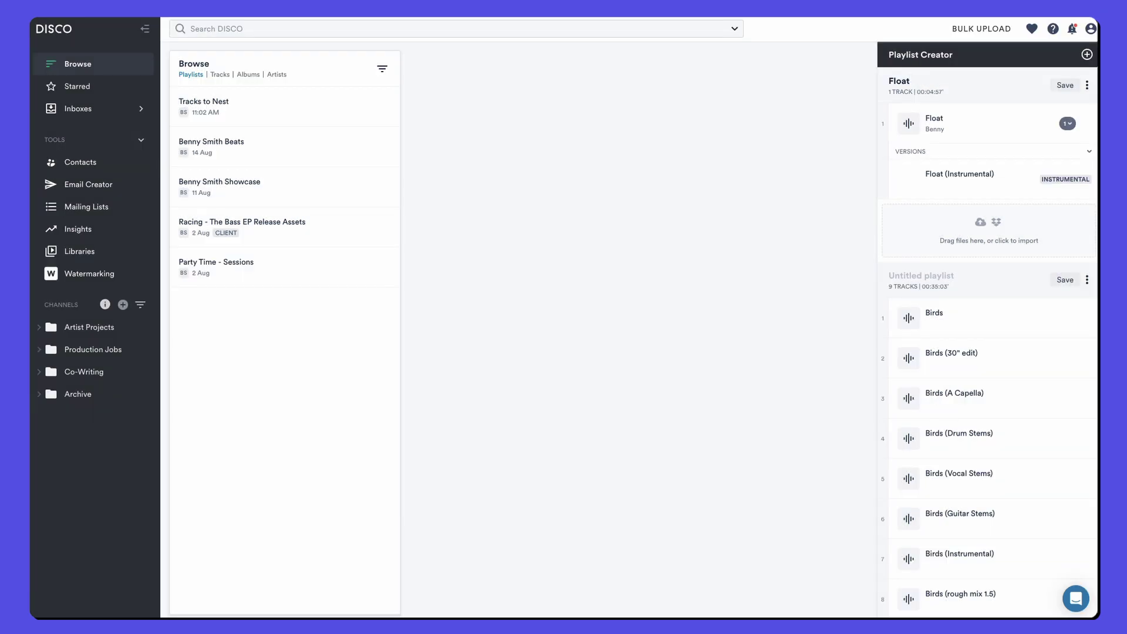
# Step: Save the Float playlist, open its public link, and play Float from around 1:40, then pause
pyautogui.click(1065, 85)
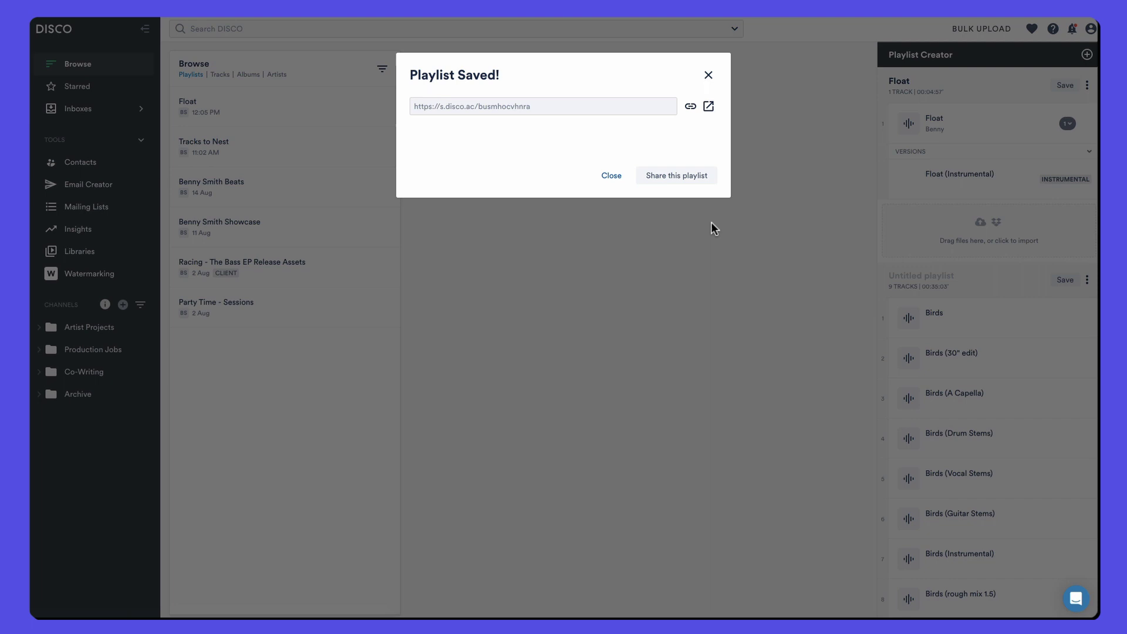
pyautogui.click(708, 108)
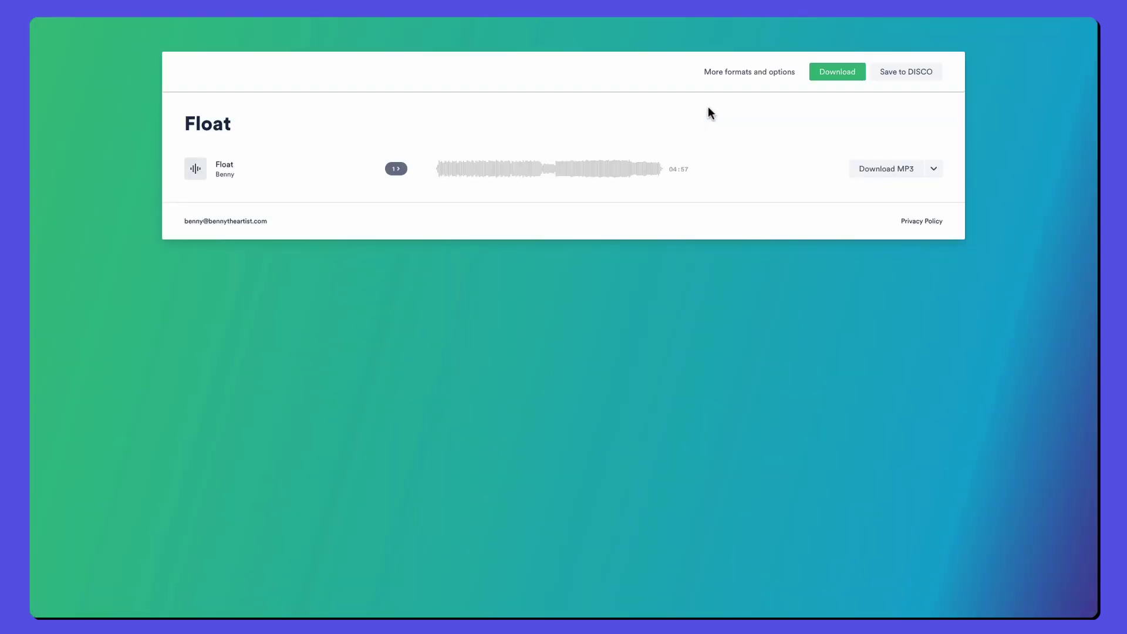
pyautogui.click(200, 171)
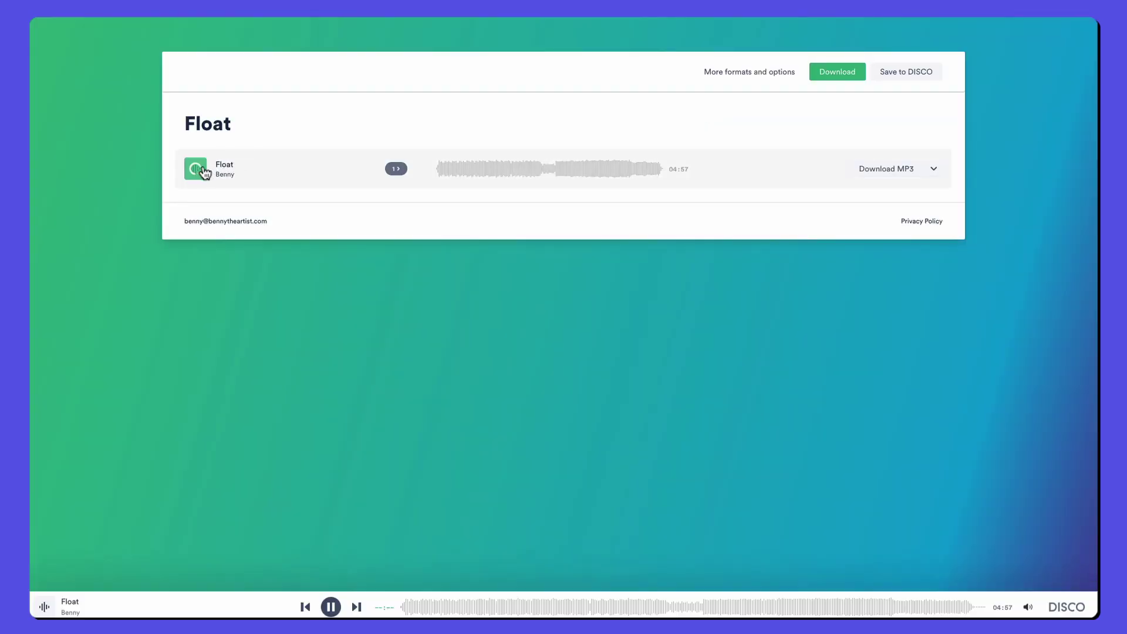
pyautogui.click(514, 171)
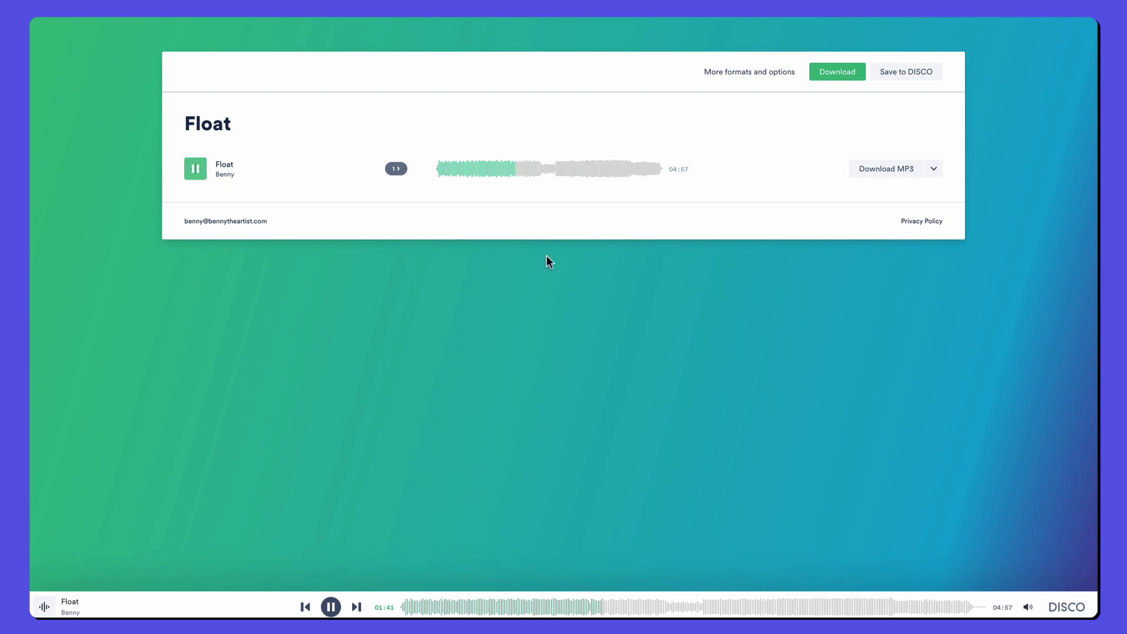
pyautogui.click(330, 607)
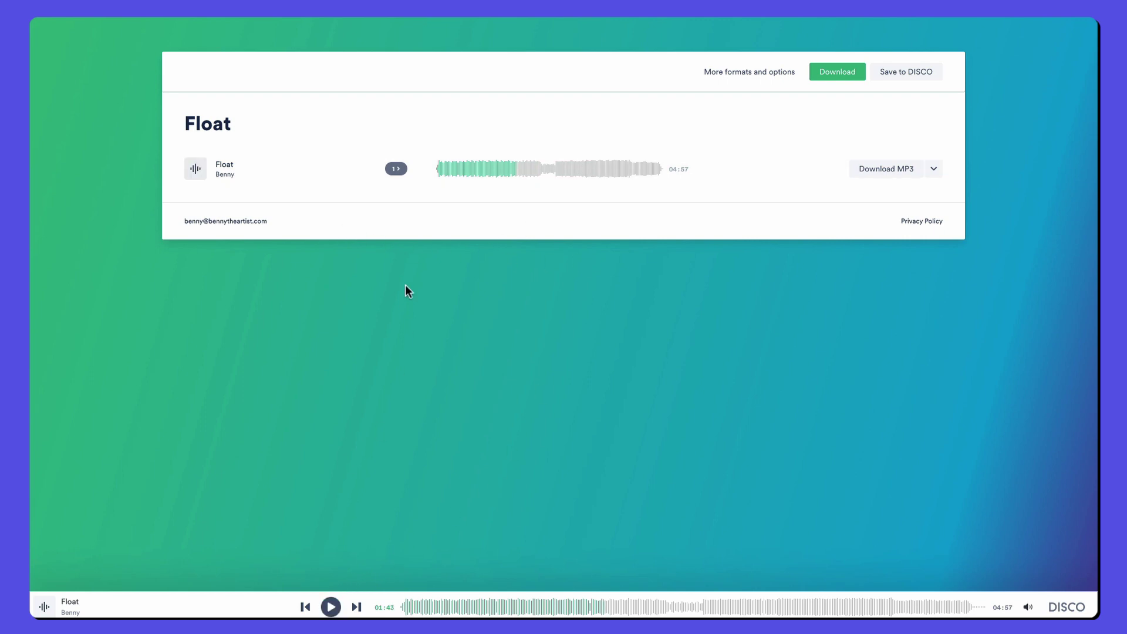
# Step: On the share page, reveal the instrumental version and inspect its options and Download MP3 choices
pyautogui.click(397, 170)
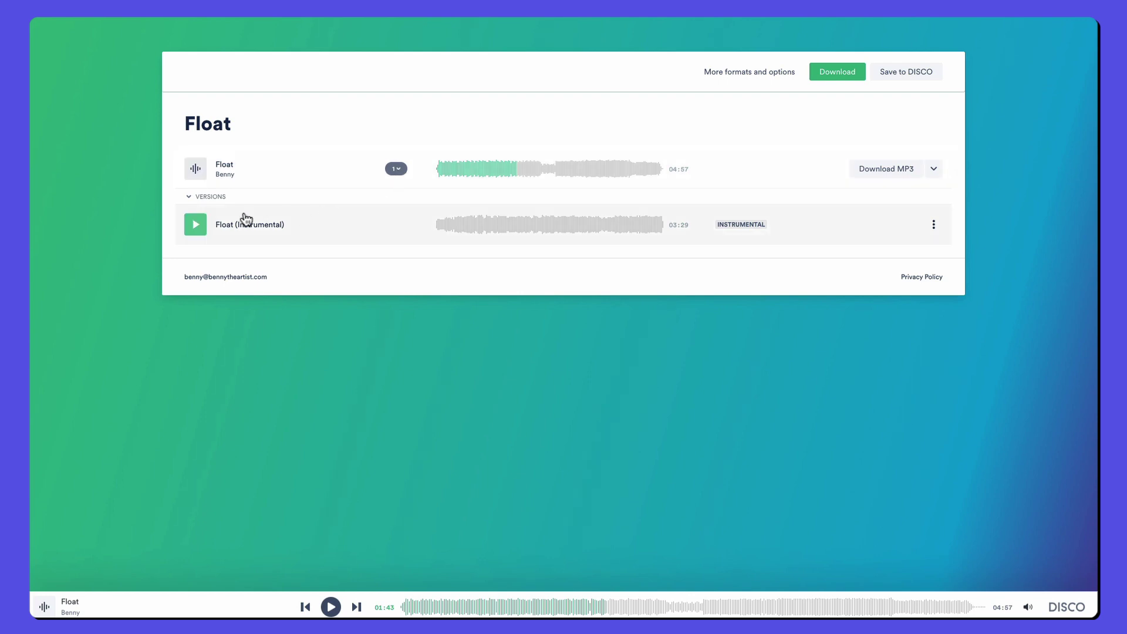
pyautogui.click(932, 225)
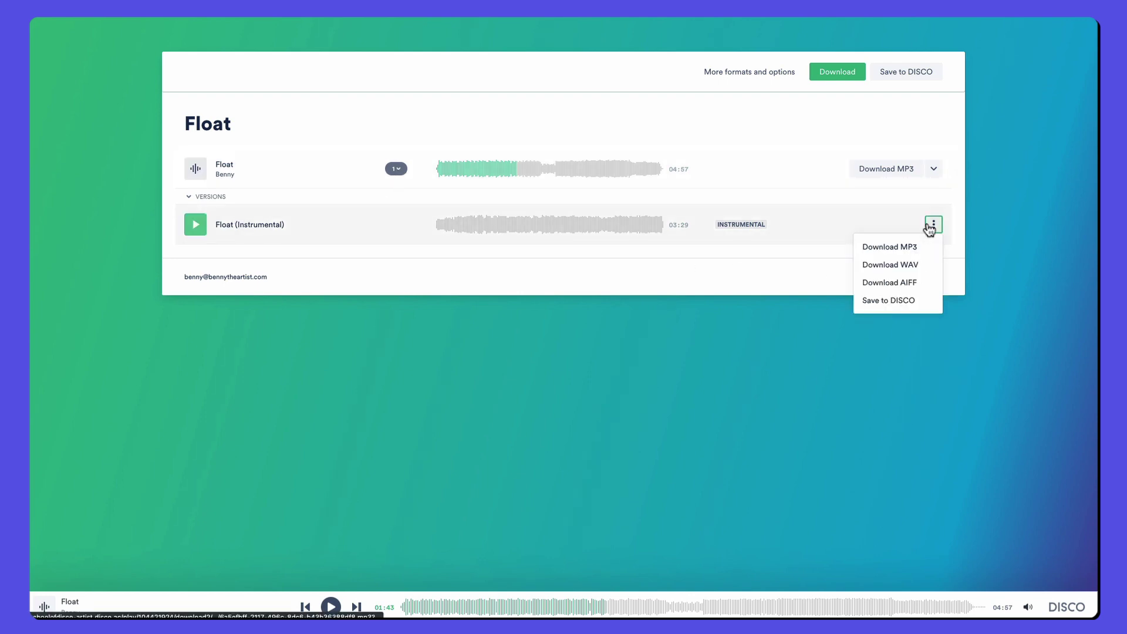
pyautogui.click(934, 171)
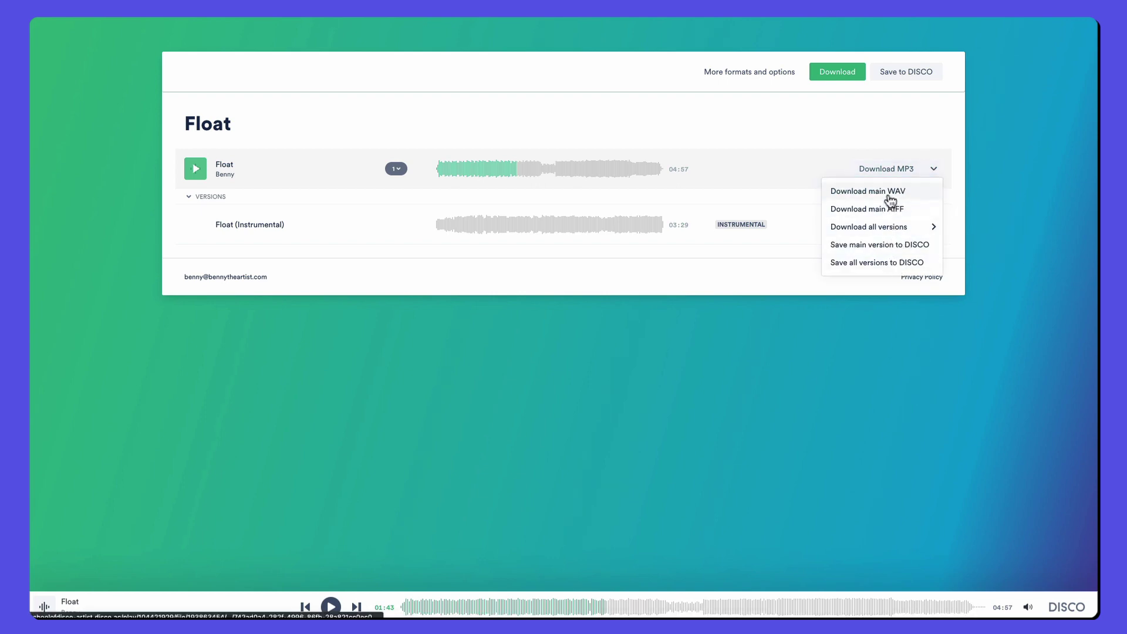
pyautogui.click(821, 97)
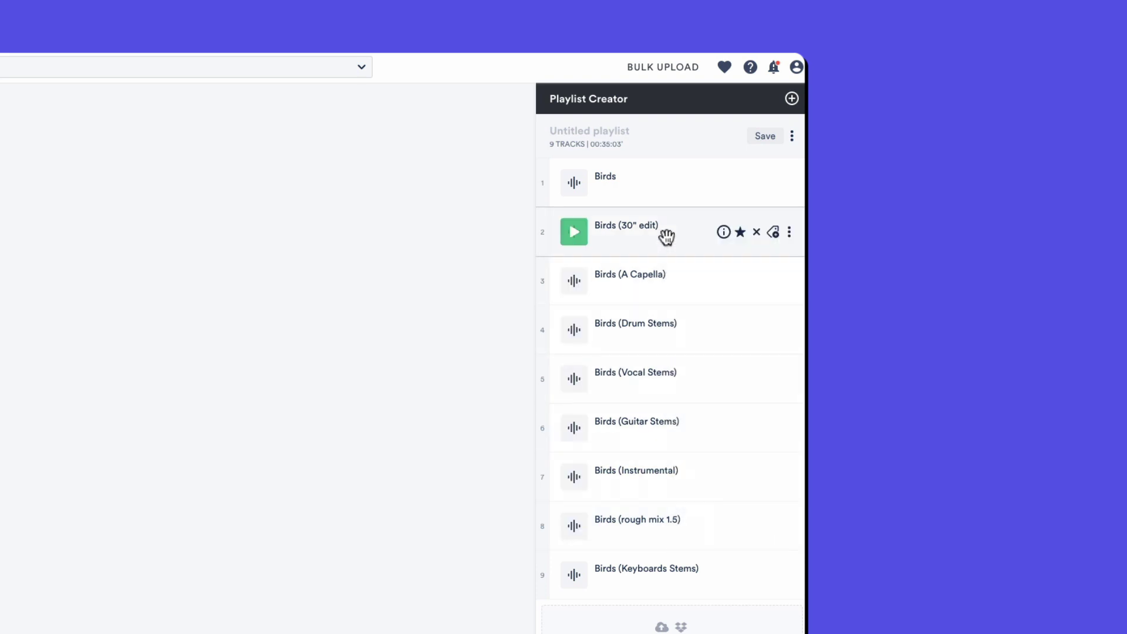
# Step: Bulk-edit all nine Birds tracks with an artist name, album 'New Album' and a contact e-mail comment
pyautogui.click(792, 137)
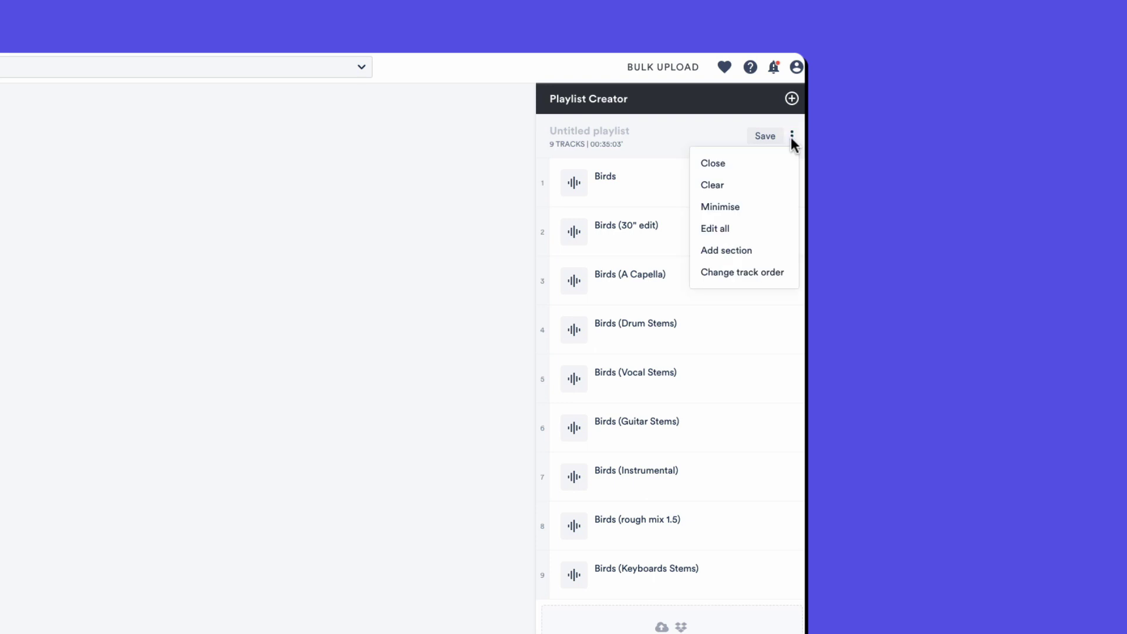
pyautogui.click(734, 229)
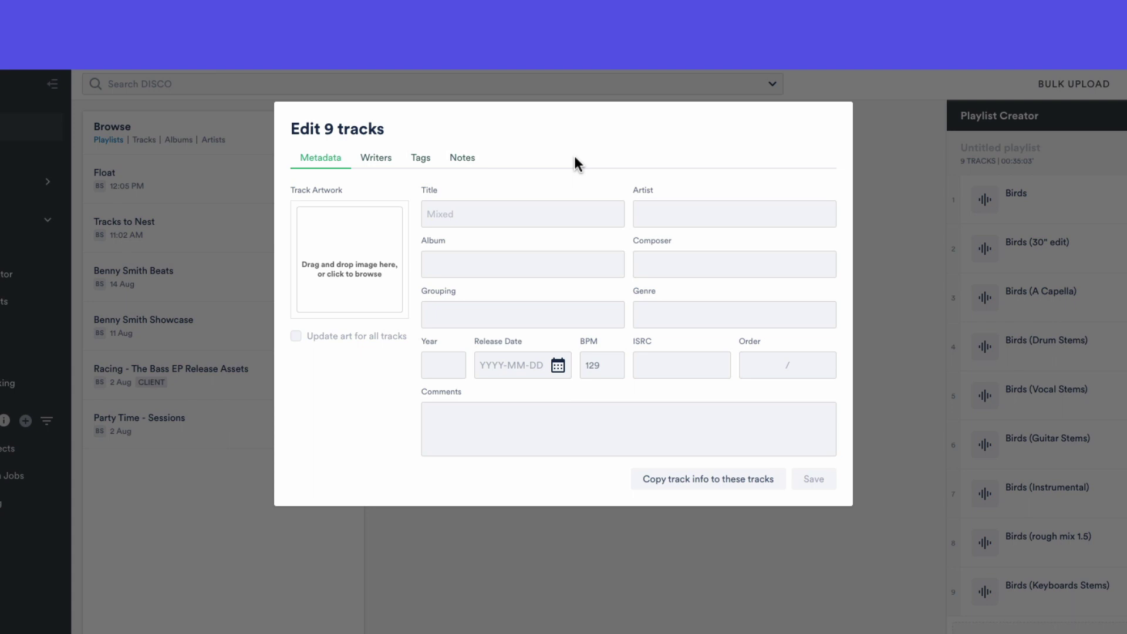
pyautogui.click(664, 213)
pyautogui.write('Benny')
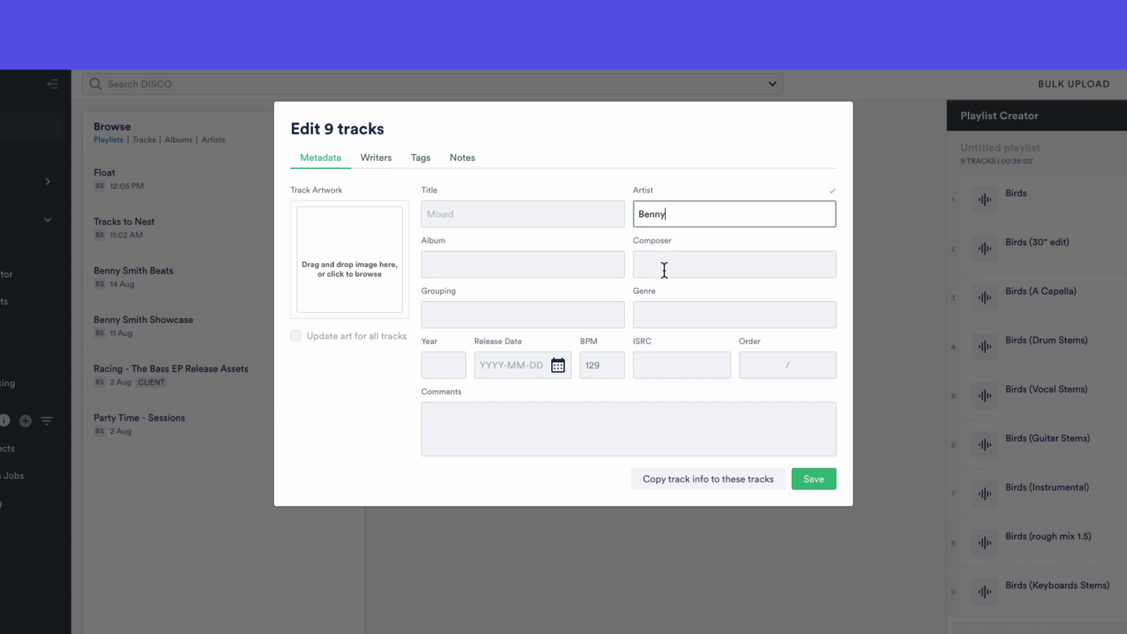
pyautogui.click(527, 267)
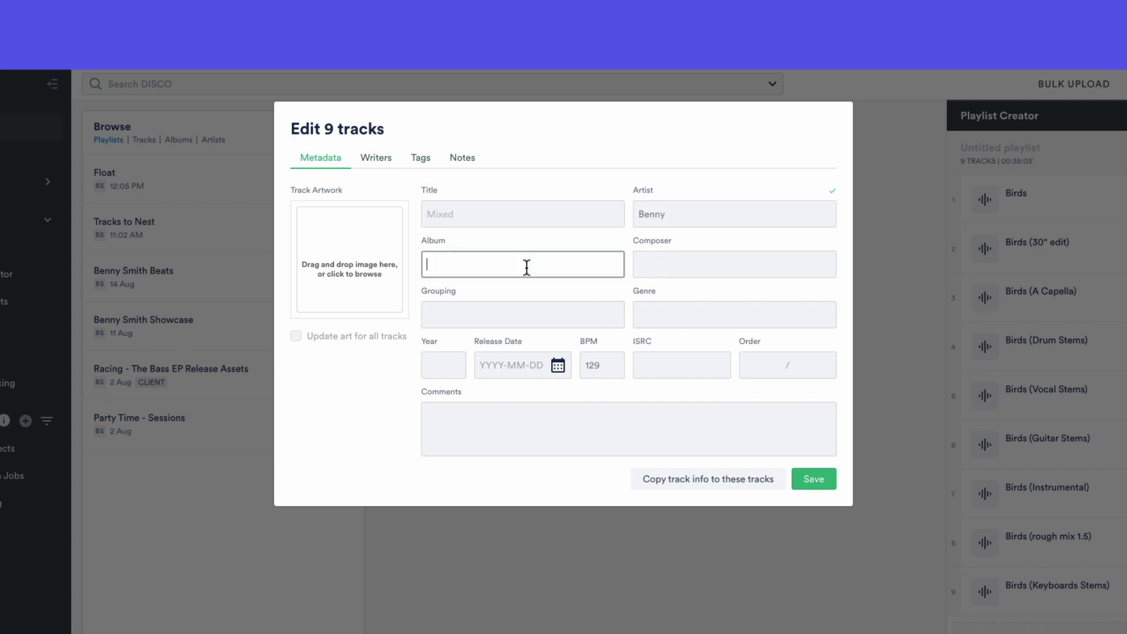
pyautogui.write('New Album')
pyautogui.click(629, 428)
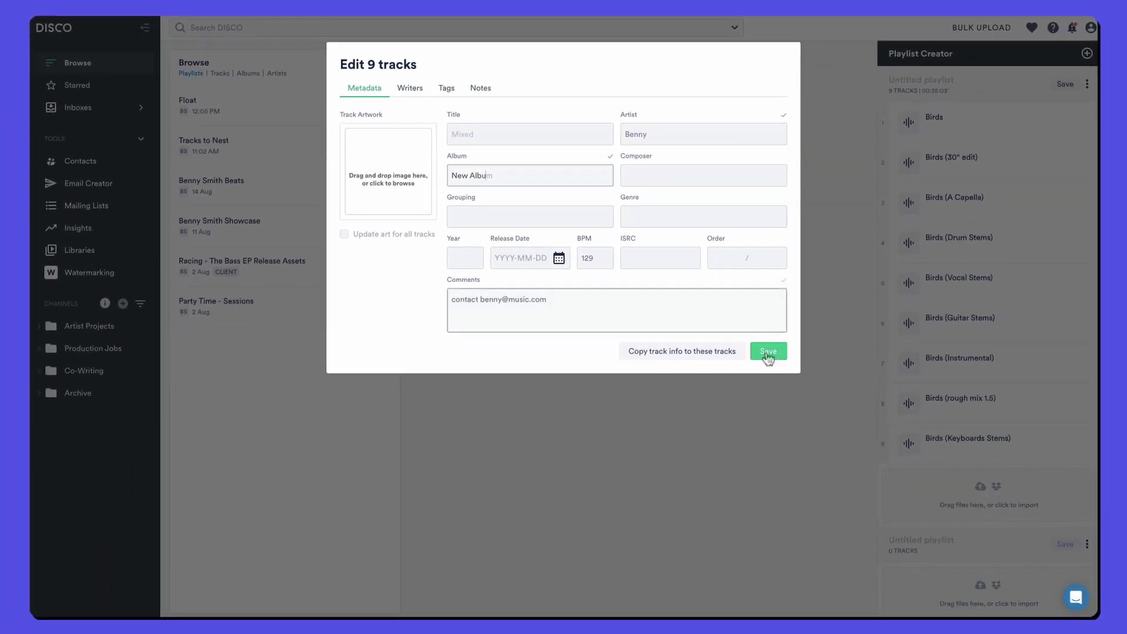
pyautogui.click(810, 480)
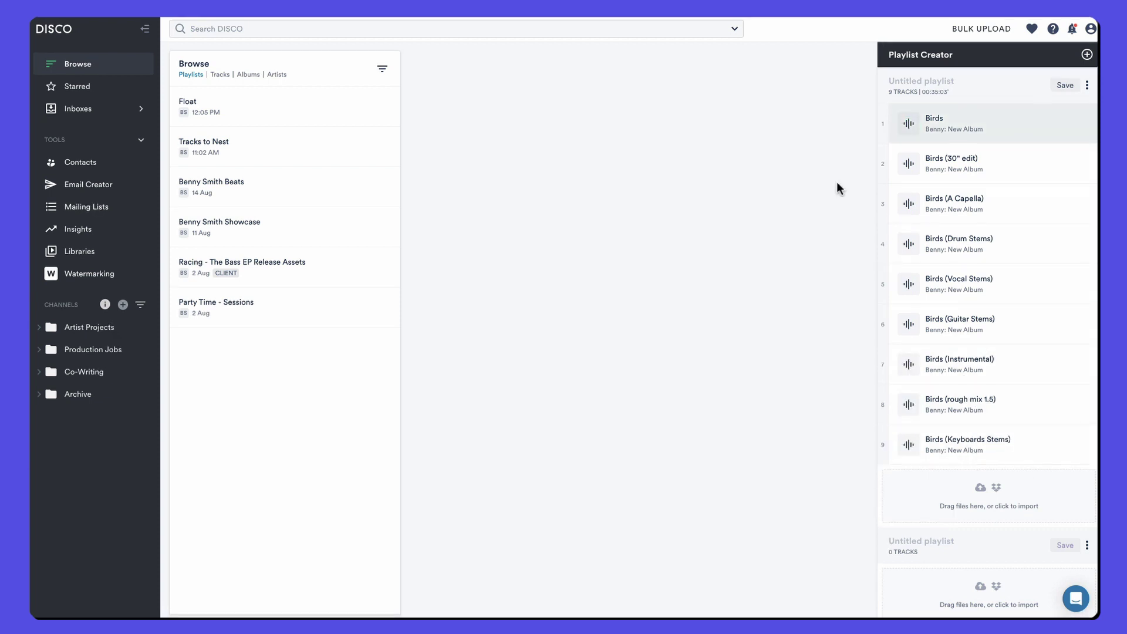
pyautogui.moveTo(977, 125)
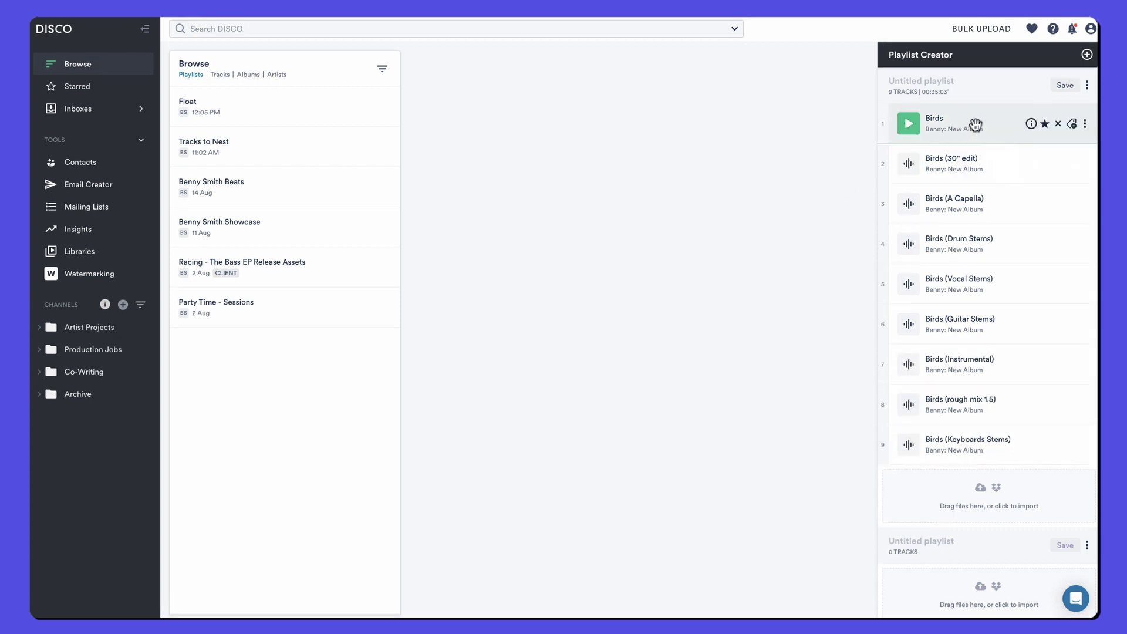
# Step: Open Birds' Manage nesting, search 'birds' and add Birds (30" edit) and the other Birds tracks as versions
pyautogui.click(1086, 124)
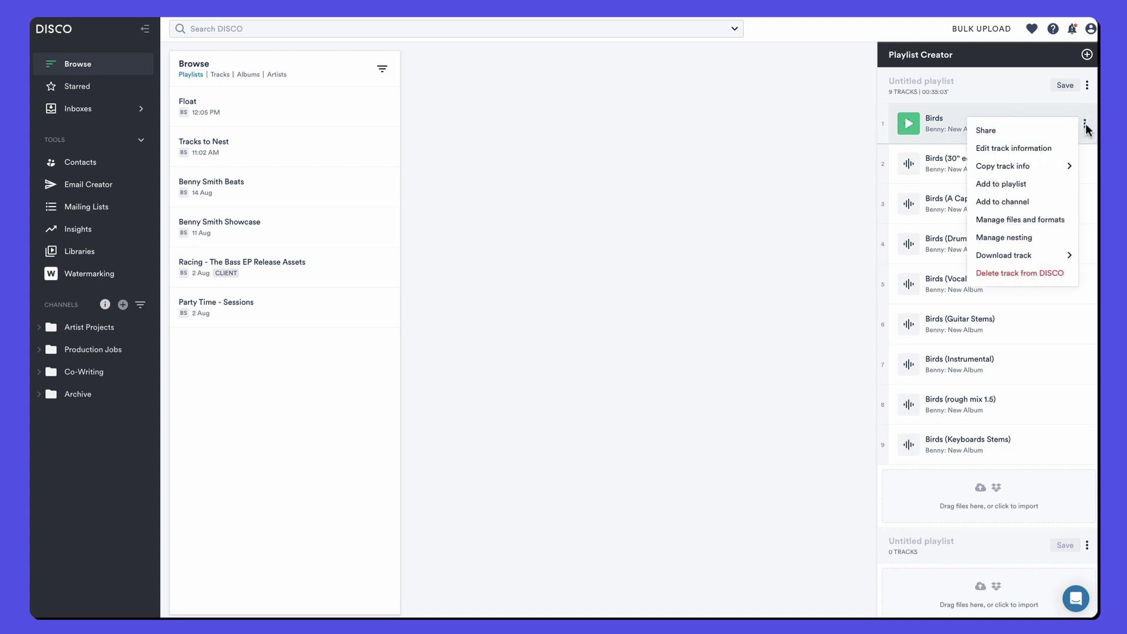
pyautogui.click(1005, 238)
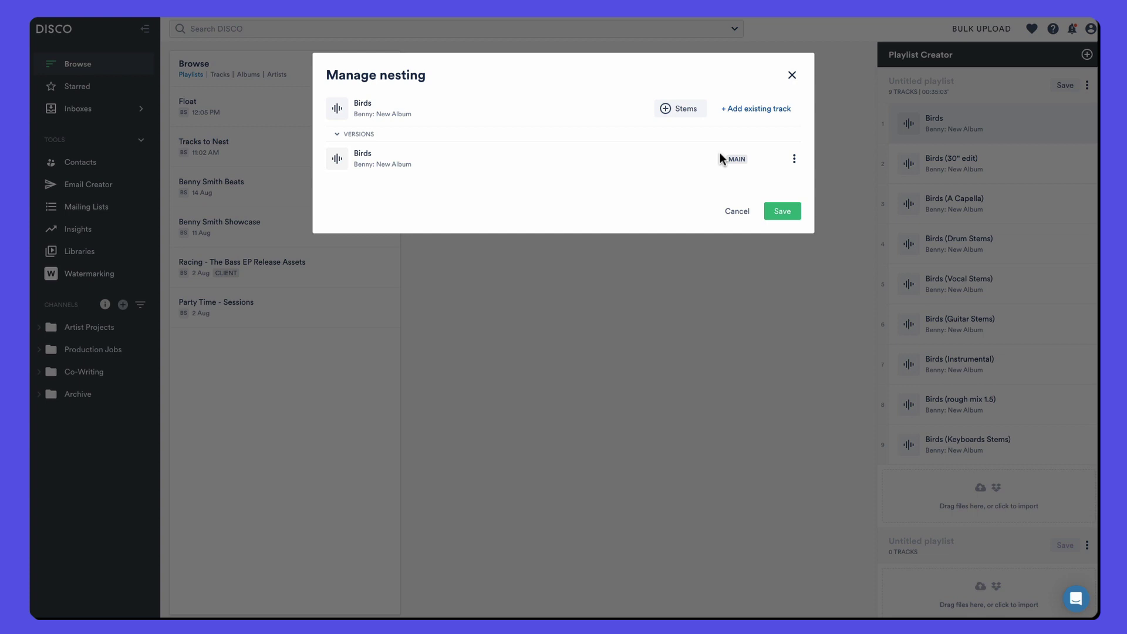
pyautogui.click(767, 109)
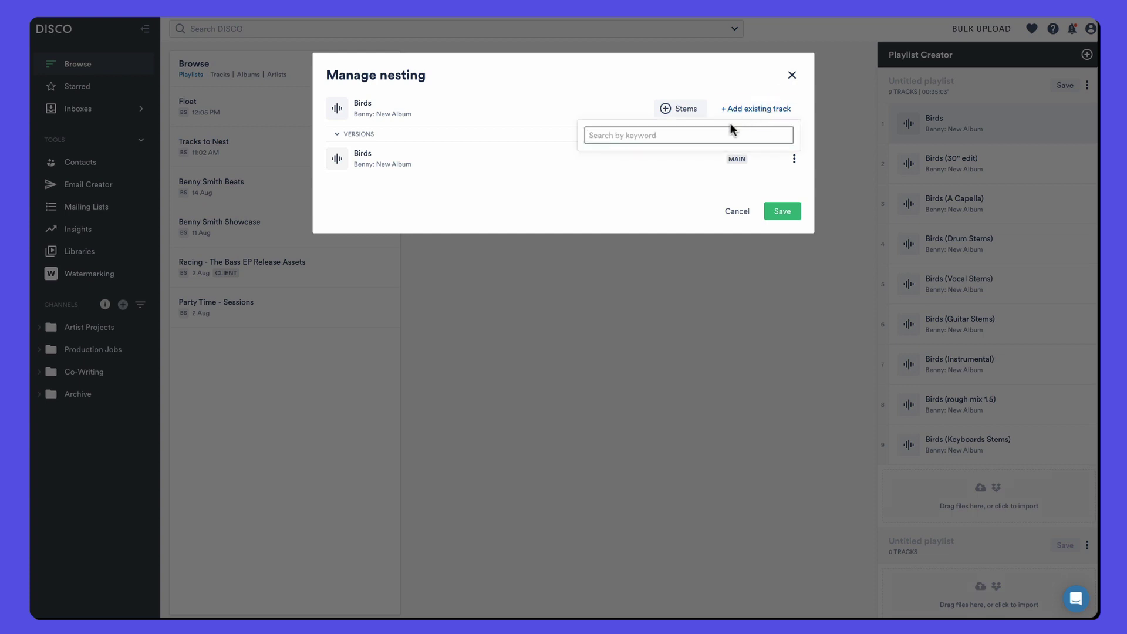
pyautogui.write('birds')
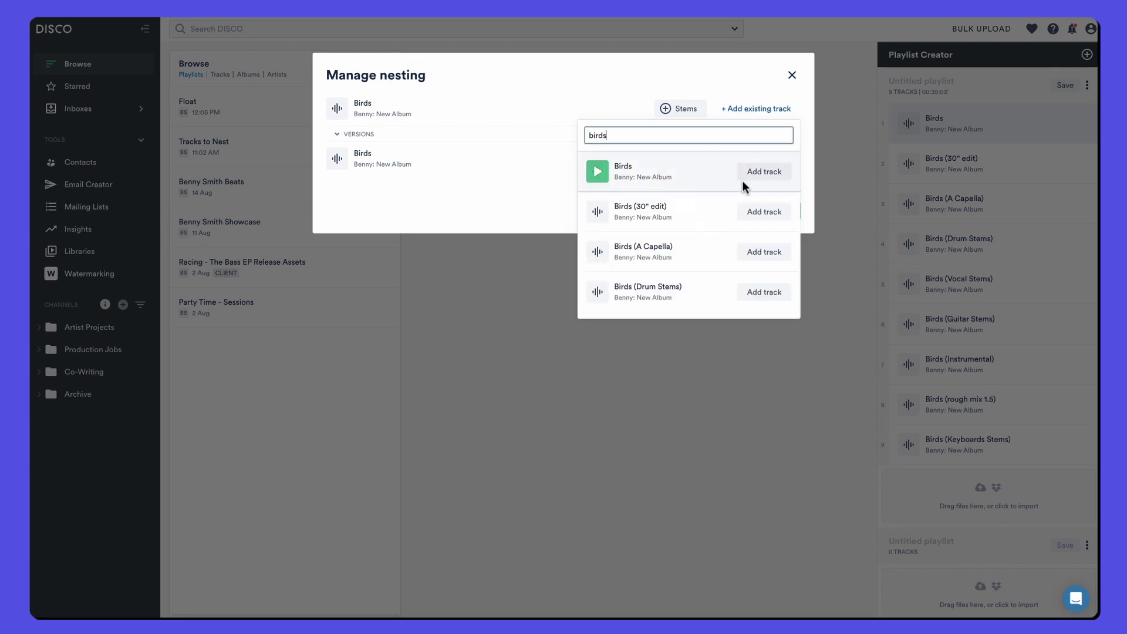
pyautogui.click(765, 210)
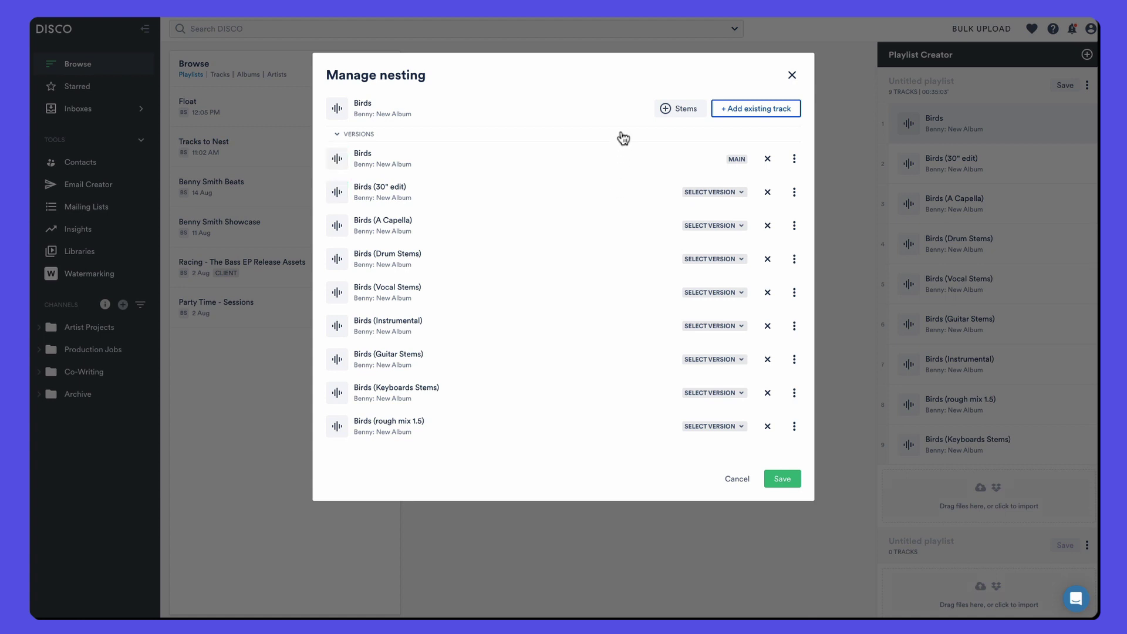
# Step: Add a stems section under Birds, drop a stem file in, and type Birds (Synth Stems) as A cappella
pyautogui.click(671, 110)
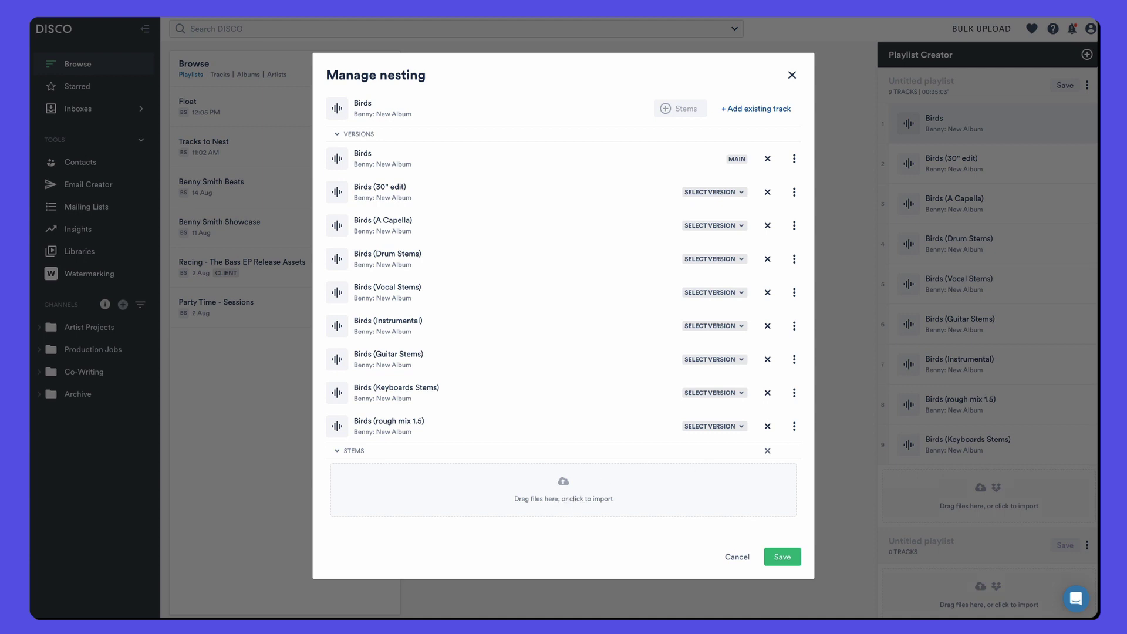
pyautogui.moveTo(810, 320); pyautogui.dragTo(563, 474)
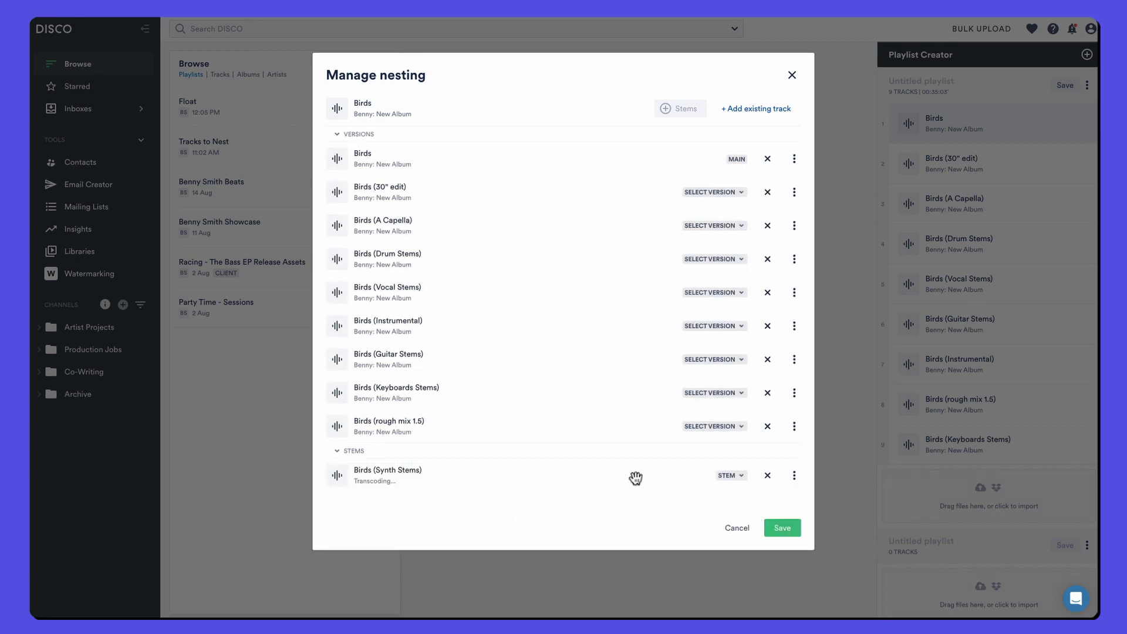
pyautogui.click(730, 475)
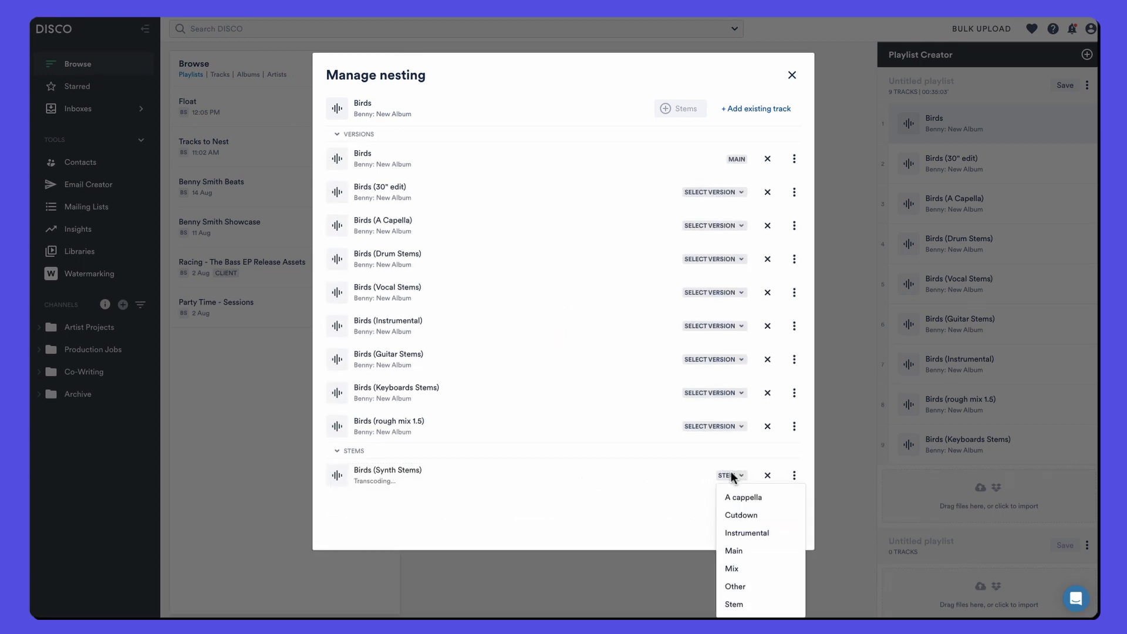
pyautogui.click(738, 499)
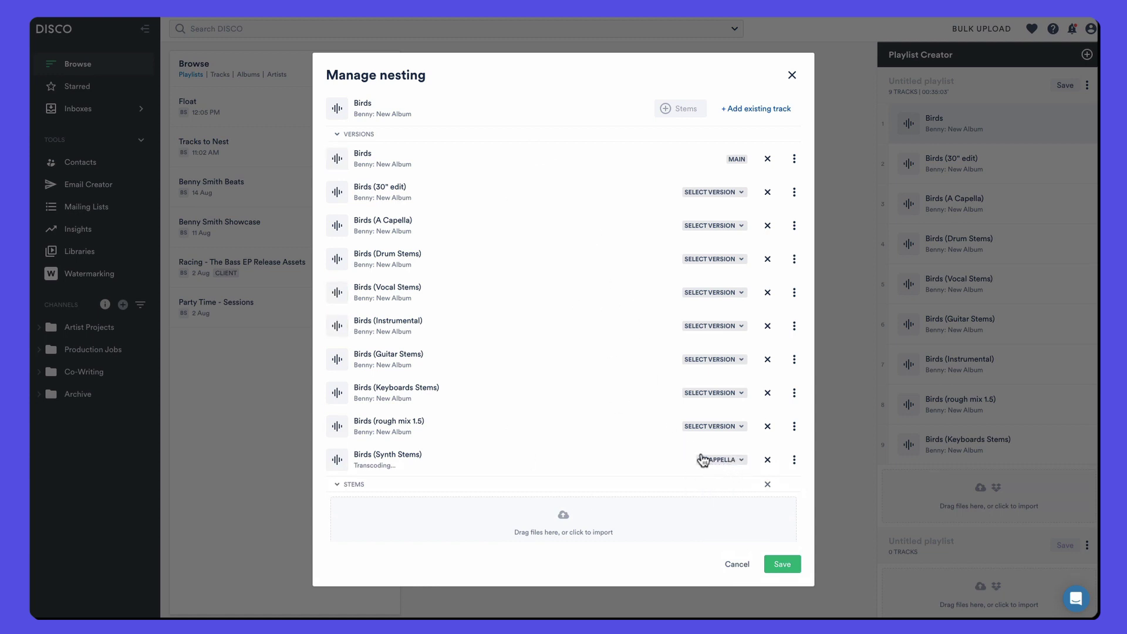
# Step: Change Birds Synth, Keyboards and Drum Stems to type Stem so they group under STEMS
pyautogui.click(728, 462)
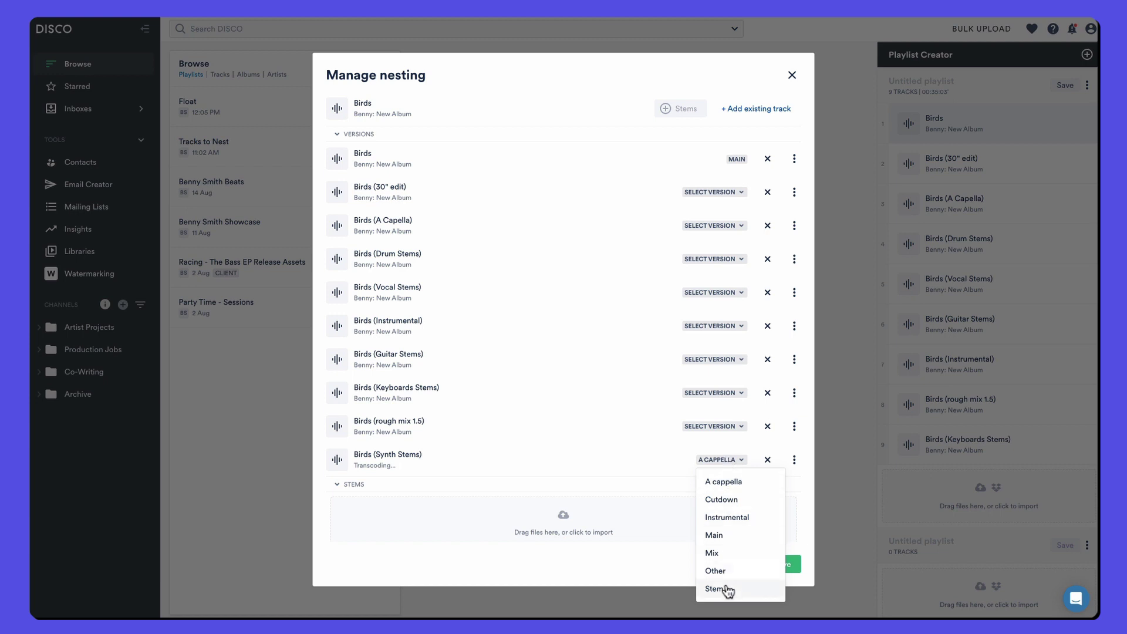
pyautogui.click(727, 589)
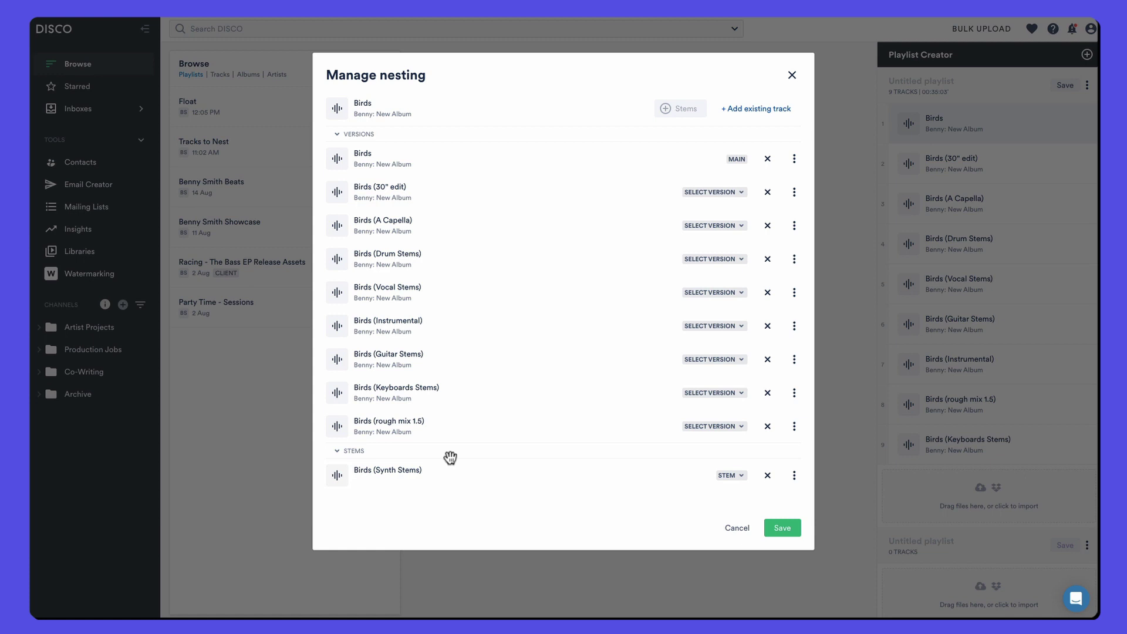
pyautogui.click(724, 394)
pyautogui.click(713, 522)
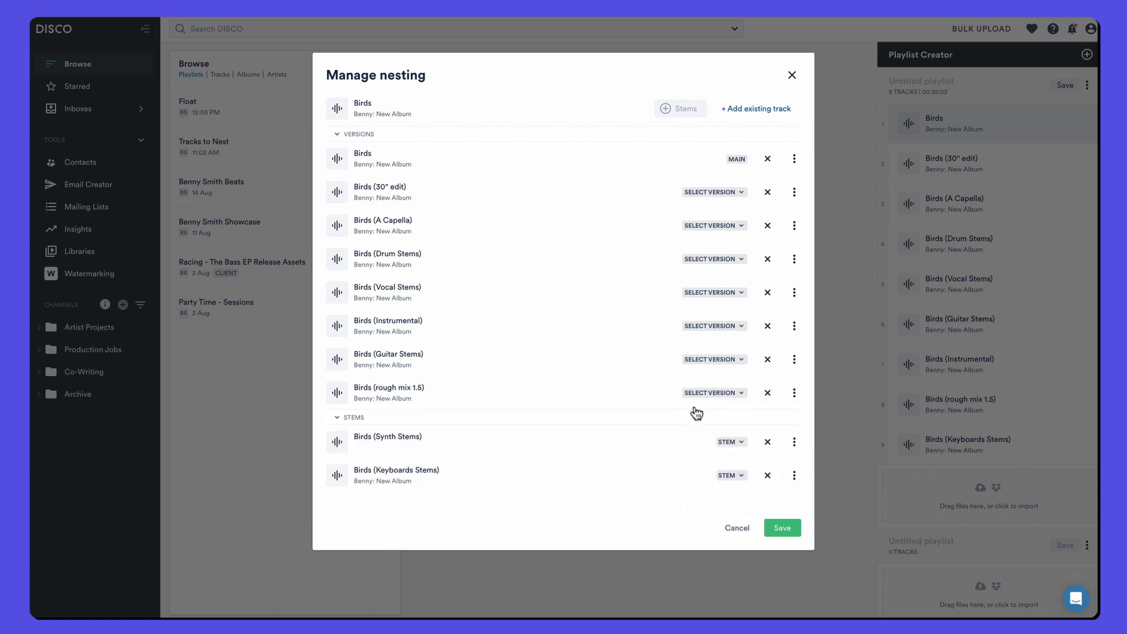
pyautogui.click(714, 259)
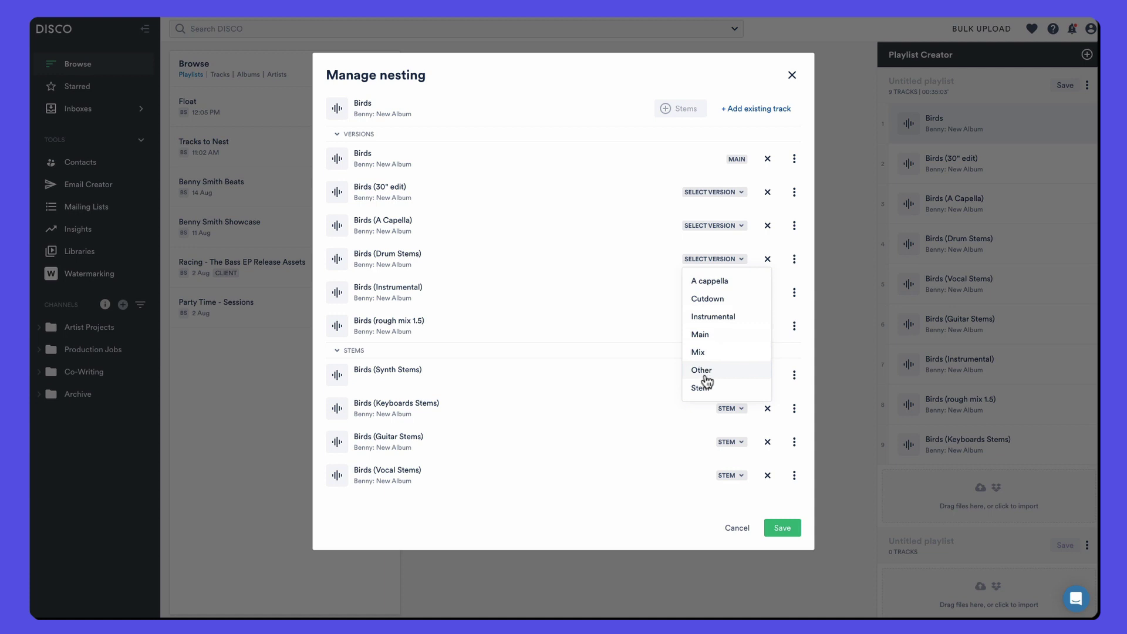
pyautogui.click(706, 386)
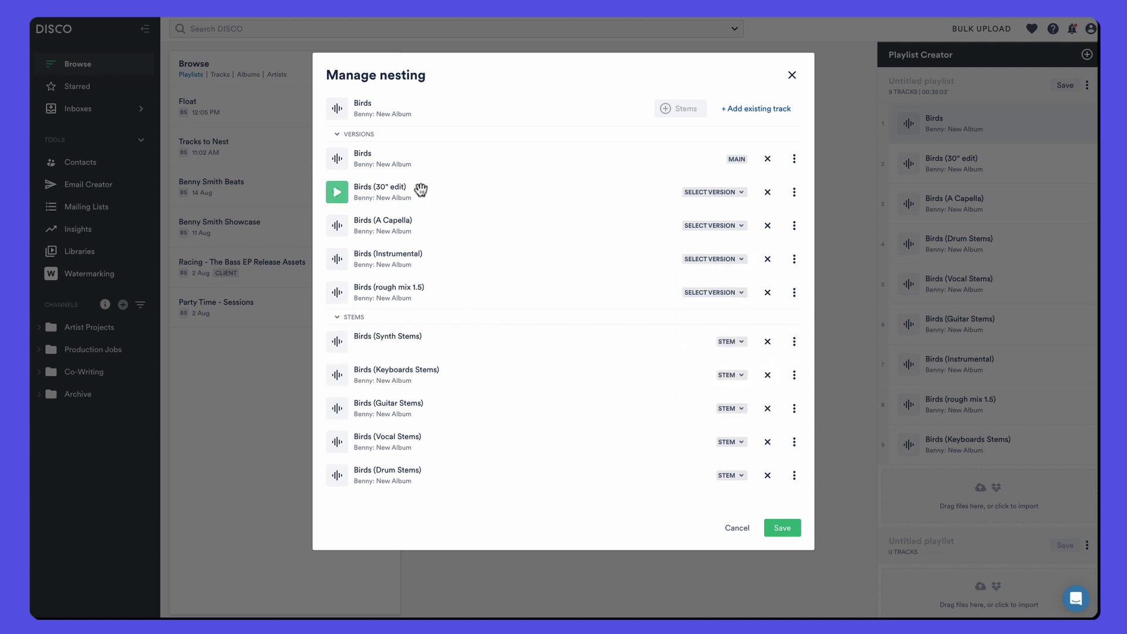
pyautogui.click(729, 341)
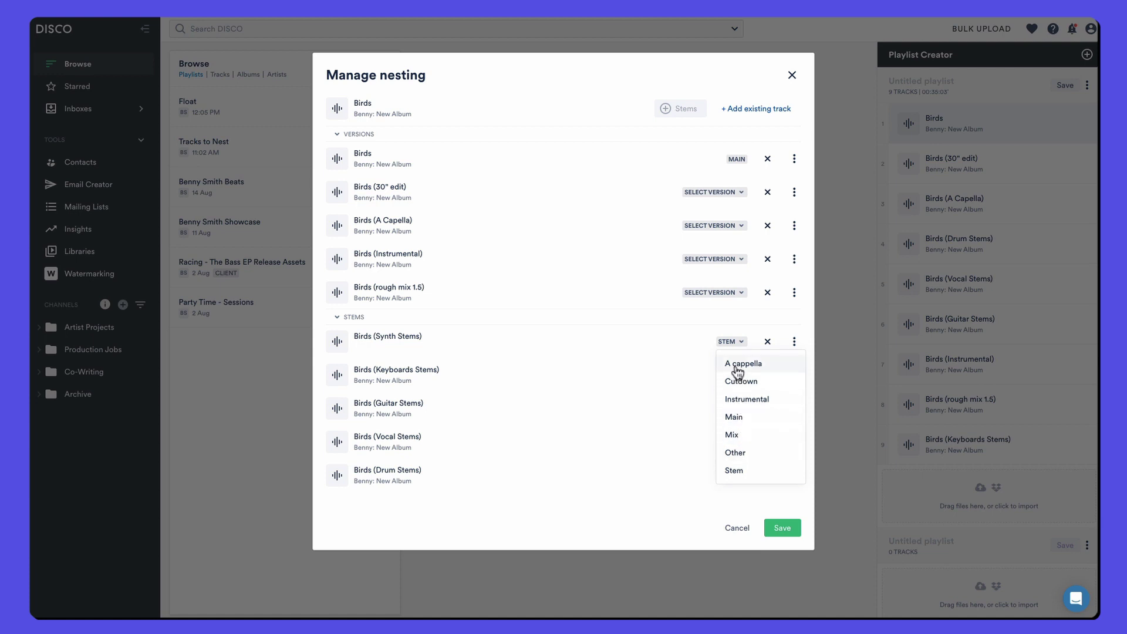
pyautogui.click(587, 322)
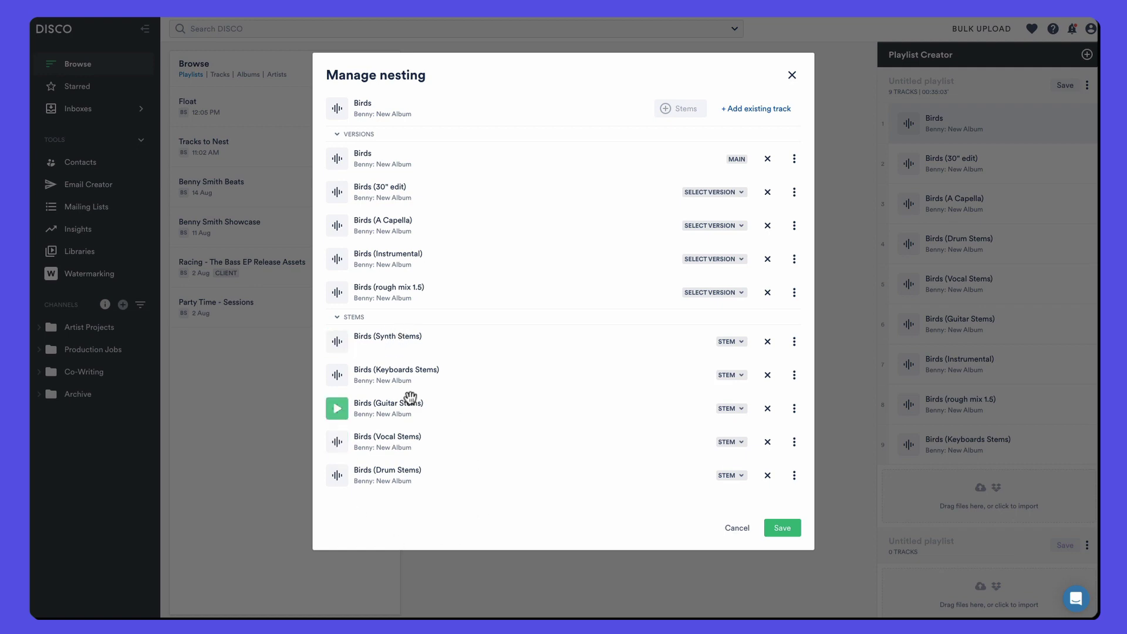
# Step: Type Birds (30" edit) as Cutdown, A Capella as A cappella, Instrumental as Instrumental, rough mix 1.5 as Mix
pyautogui.click(703, 193)
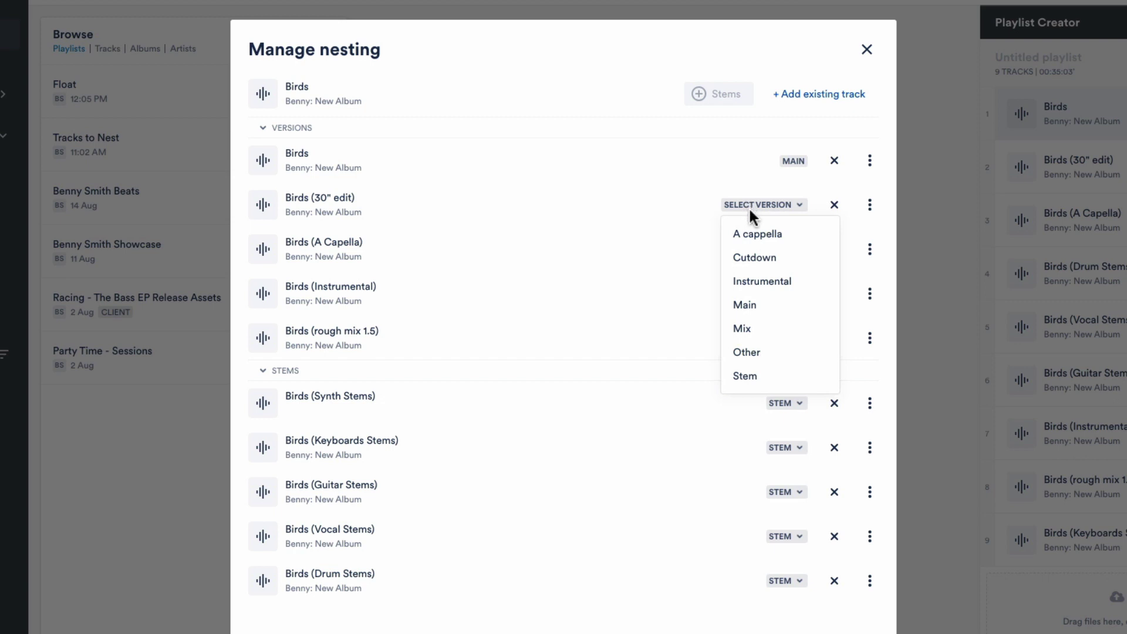
pyautogui.click(756, 262)
pyautogui.click(756, 249)
pyautogui.click(748, 278)
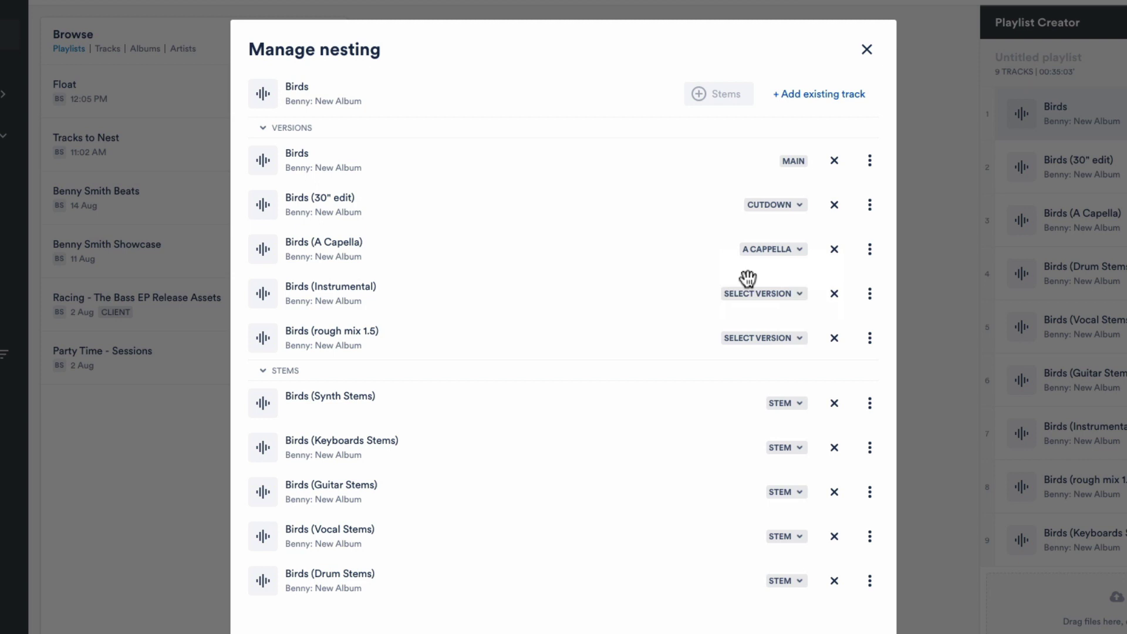
pyautogui.click(748, 297)
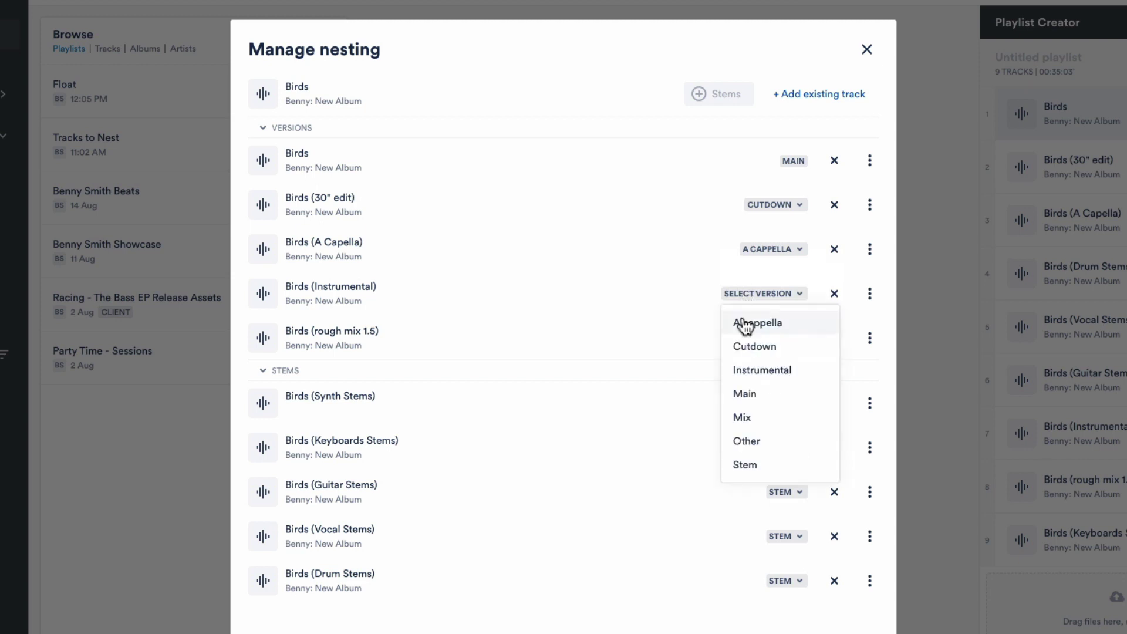
pyautogui.click(747, 373)
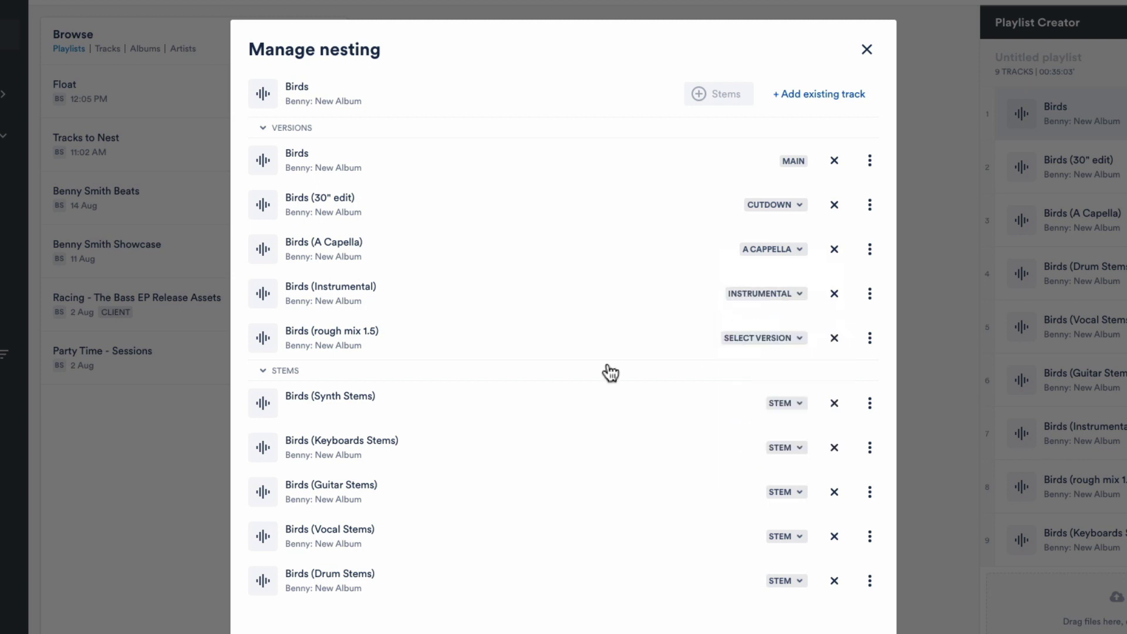
pyautogui.click(746, 346)
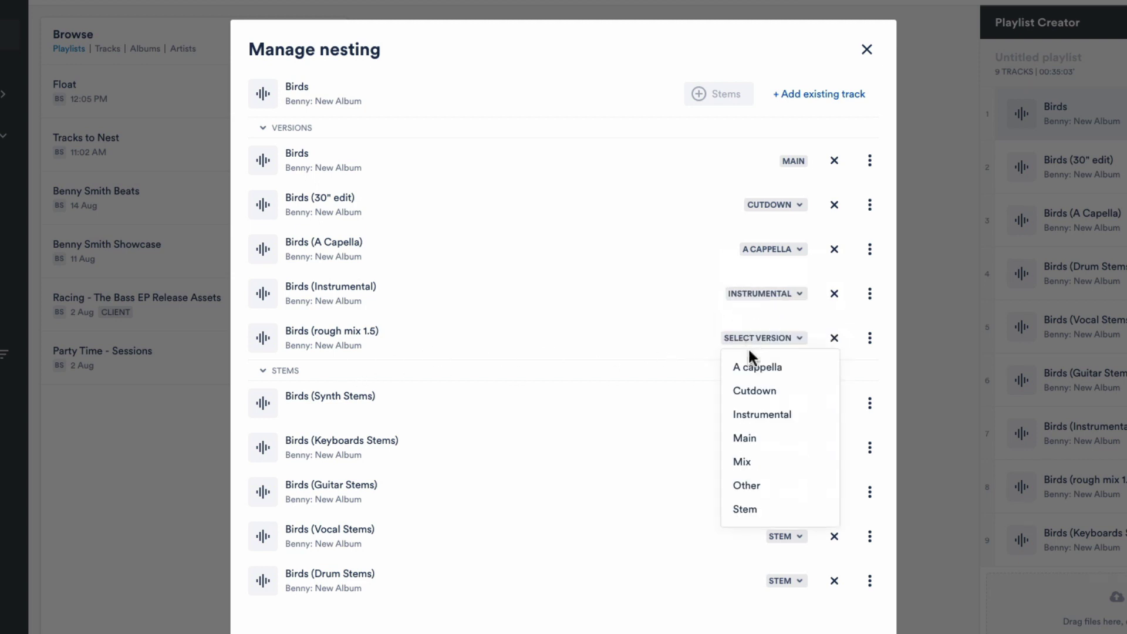
pyautogui.click(756, 465)
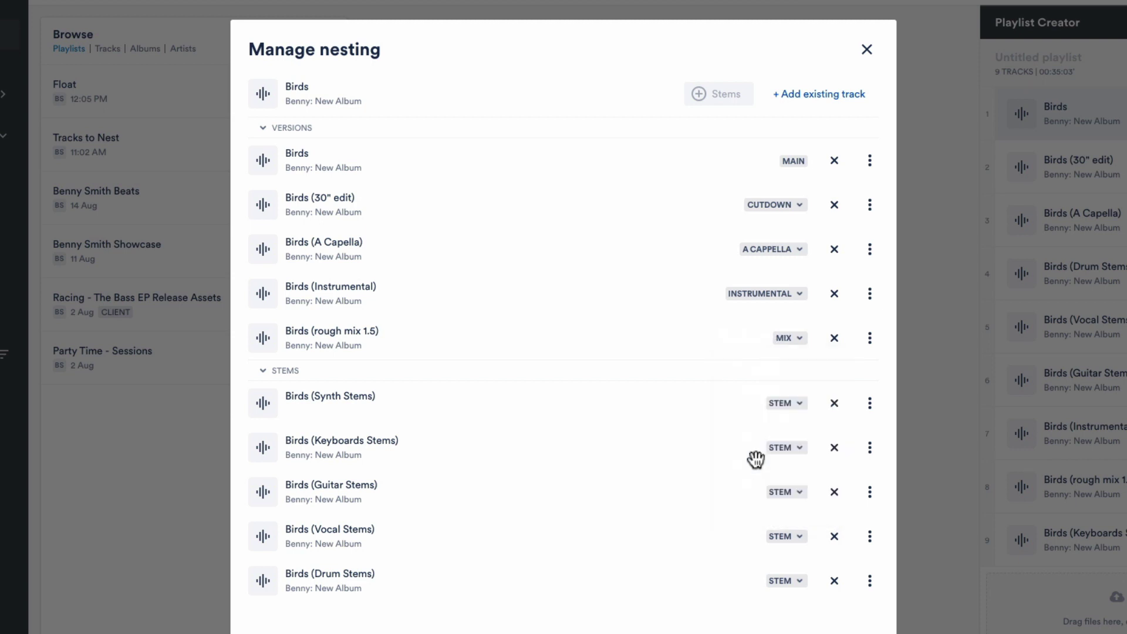
# Step: Drag Birds (Instrumental) up to second place among the versions
pyautogui.click(775, 297)
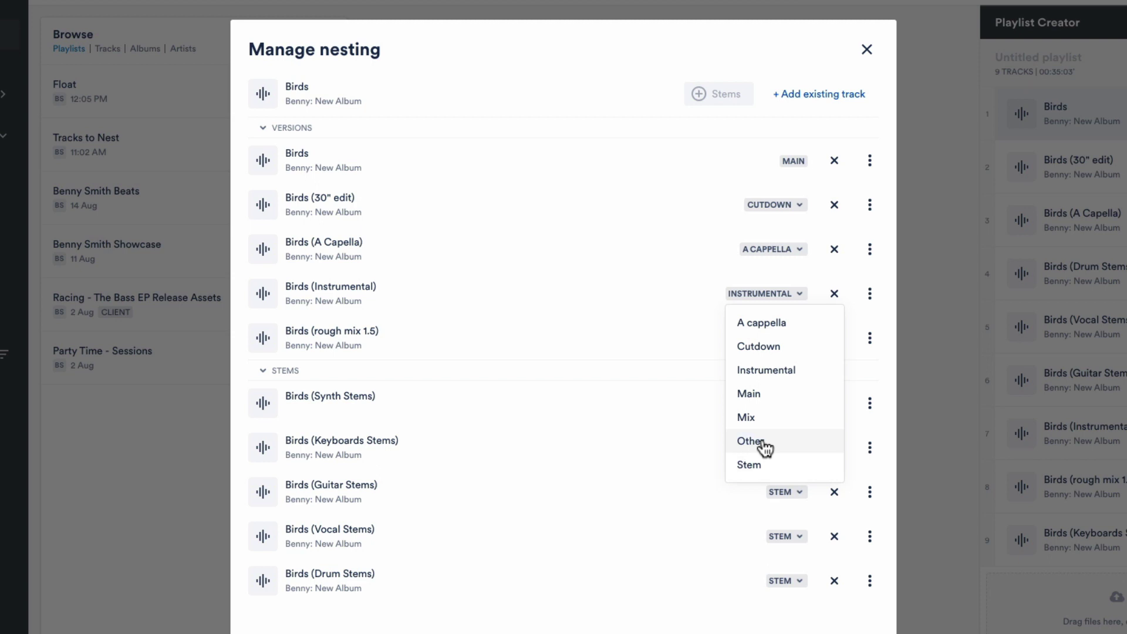
pyautogui.click(624, 324)
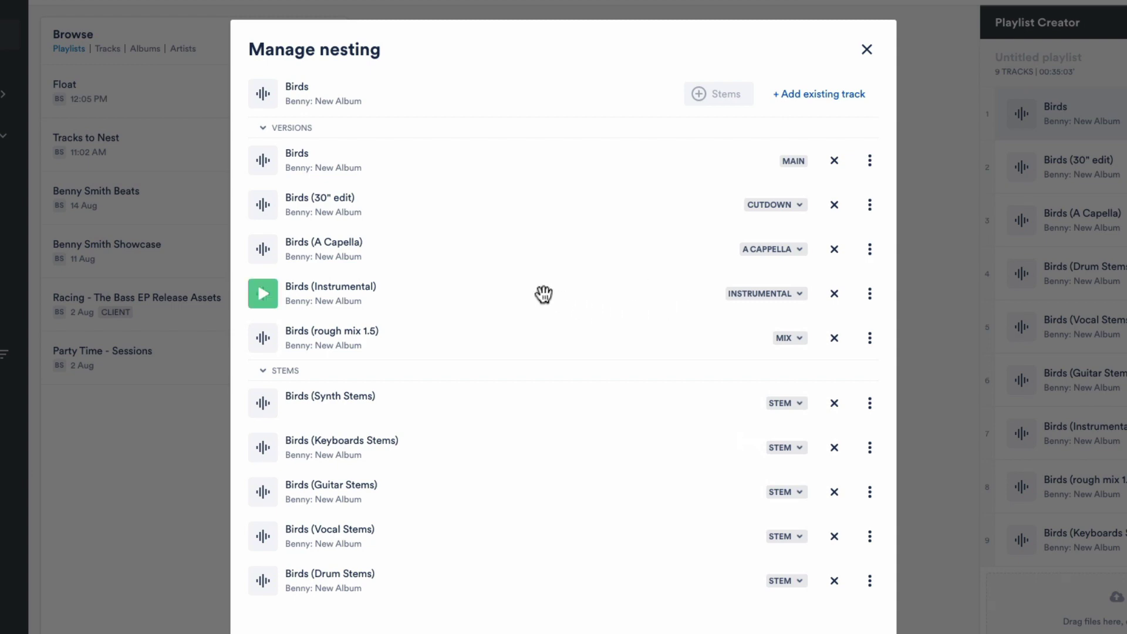
pyautogui.moveTo(541, 294); pyautogui.dragTo(530, 205)
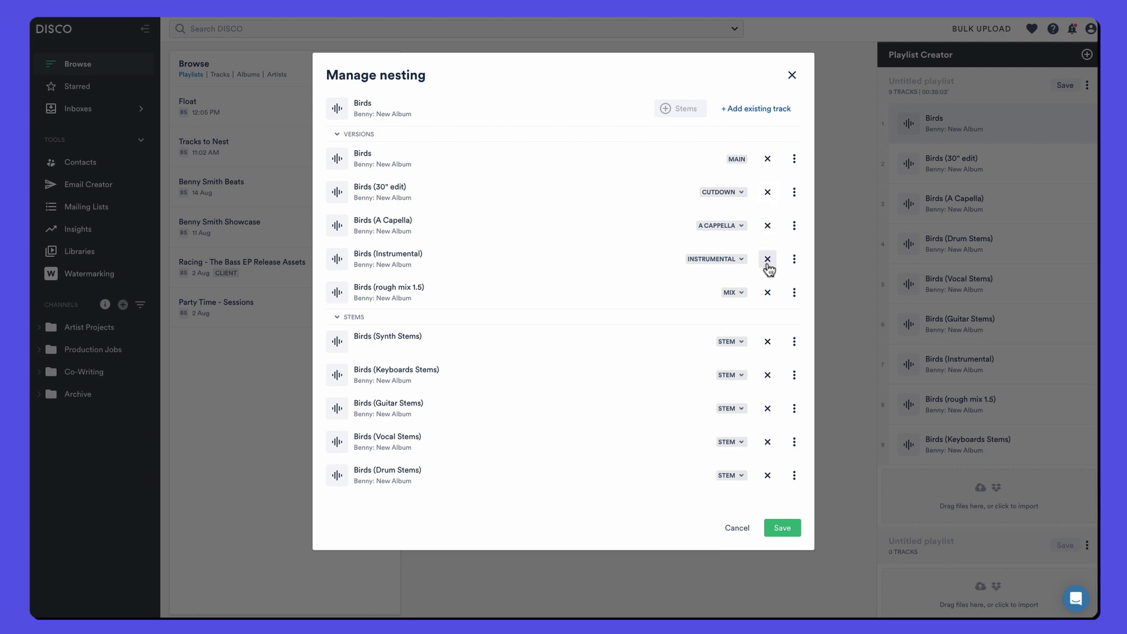
# Step: Save the Birds nesting and remove the loose 30" edit, A Capella, stem and remaining Birds rows
pyautogui.click(784, 527)
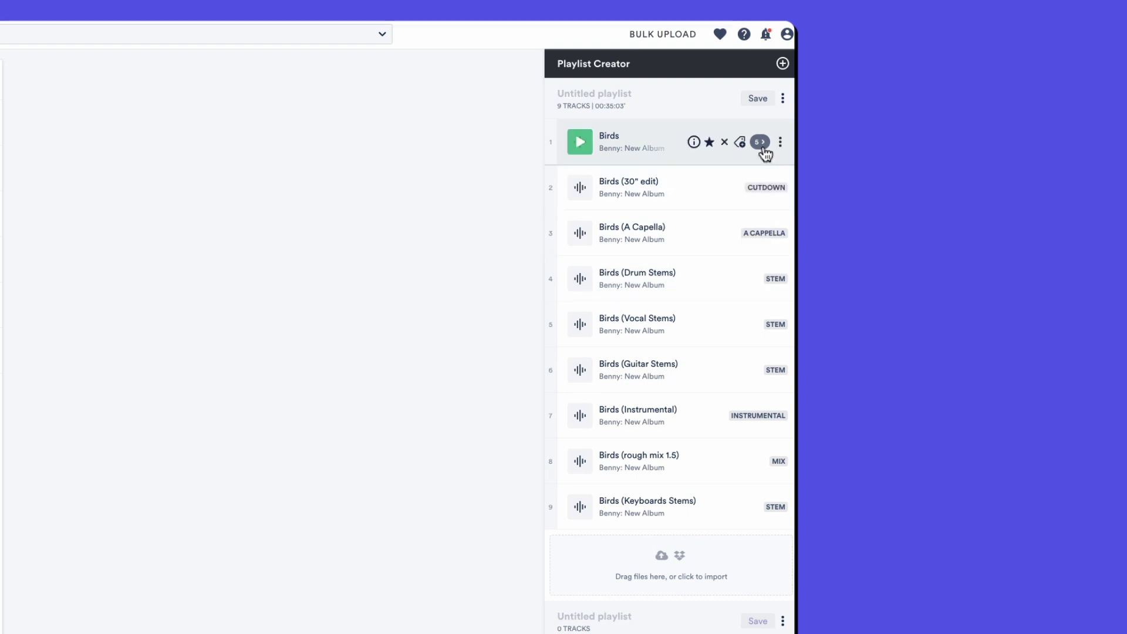
pyautogui.click(761, 145)
pyautogui.click(761, 144)
pyautogui.click(750, 188)
pyautogui.click(750, 188)
pyautogui.click(750, 188)
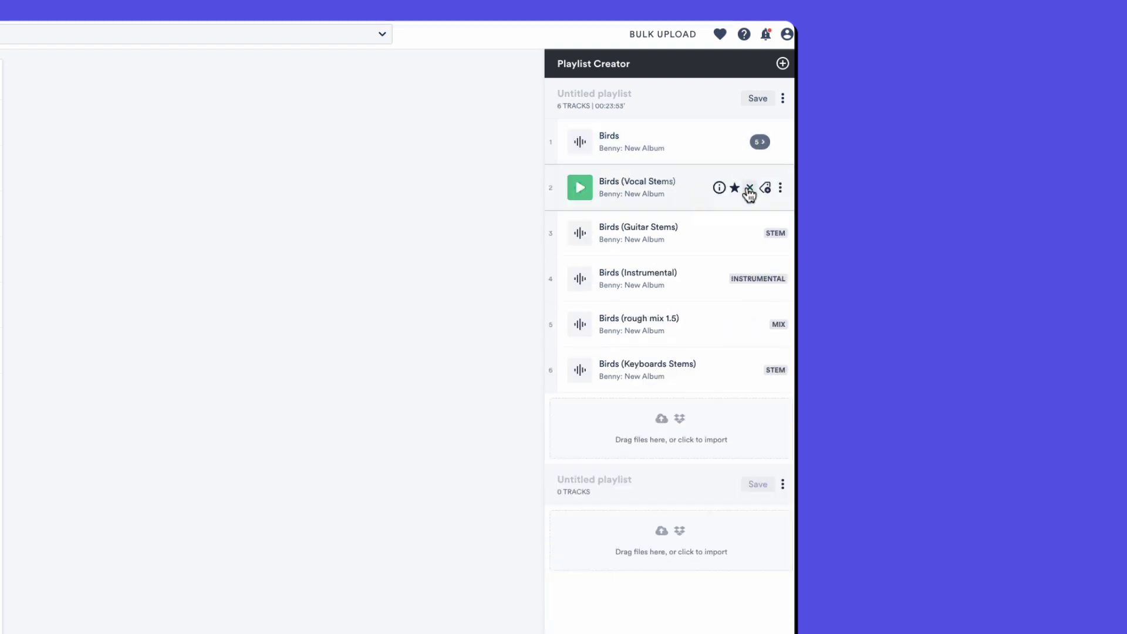
pyautogui.click(750, 188)
pyautogui.click(750, 188)
pyautogui.click(750, 188)
pyautogui.click(750, 188)
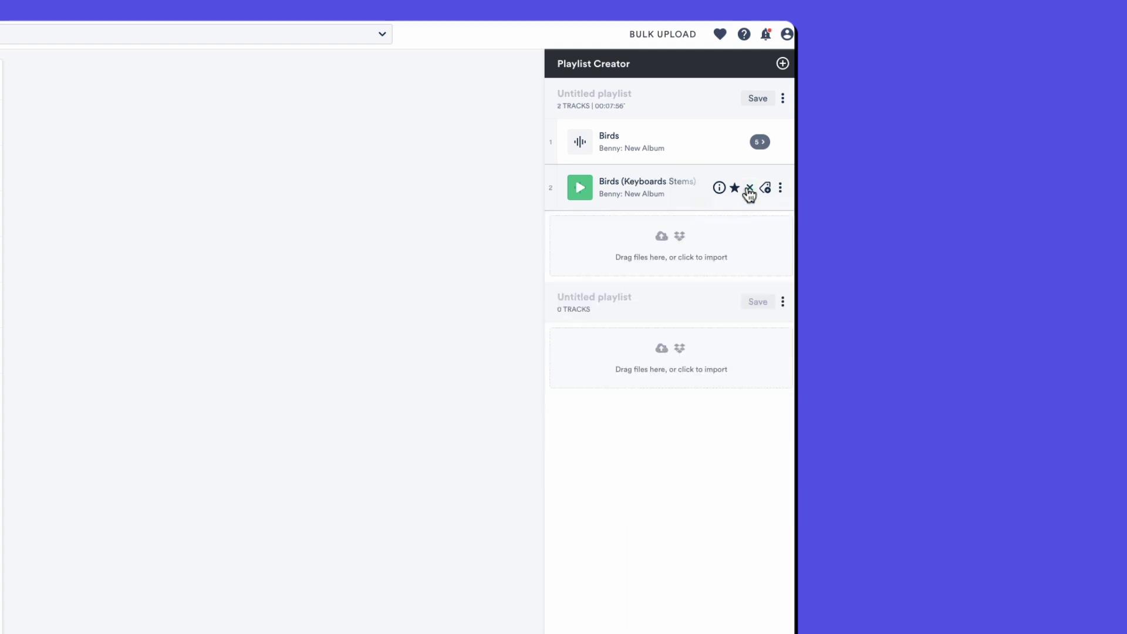
pyautogui.click(749, 188)
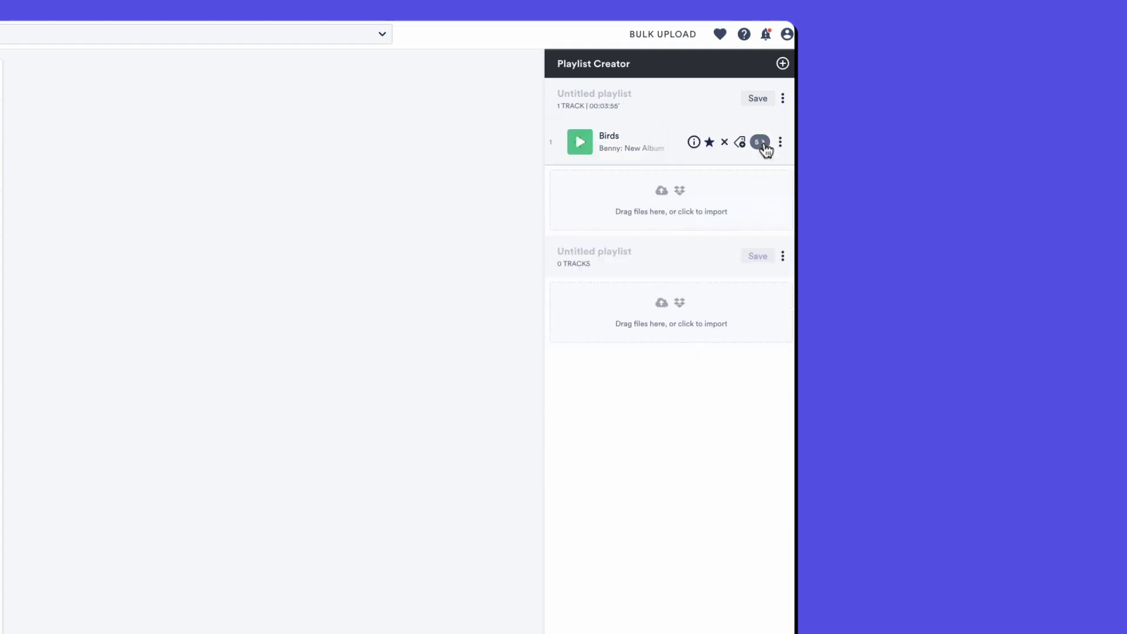
# Step: Expand Birds' nested versions and STEMS list to confirm the five stems beneath it
pyautogui.click(762, 144)
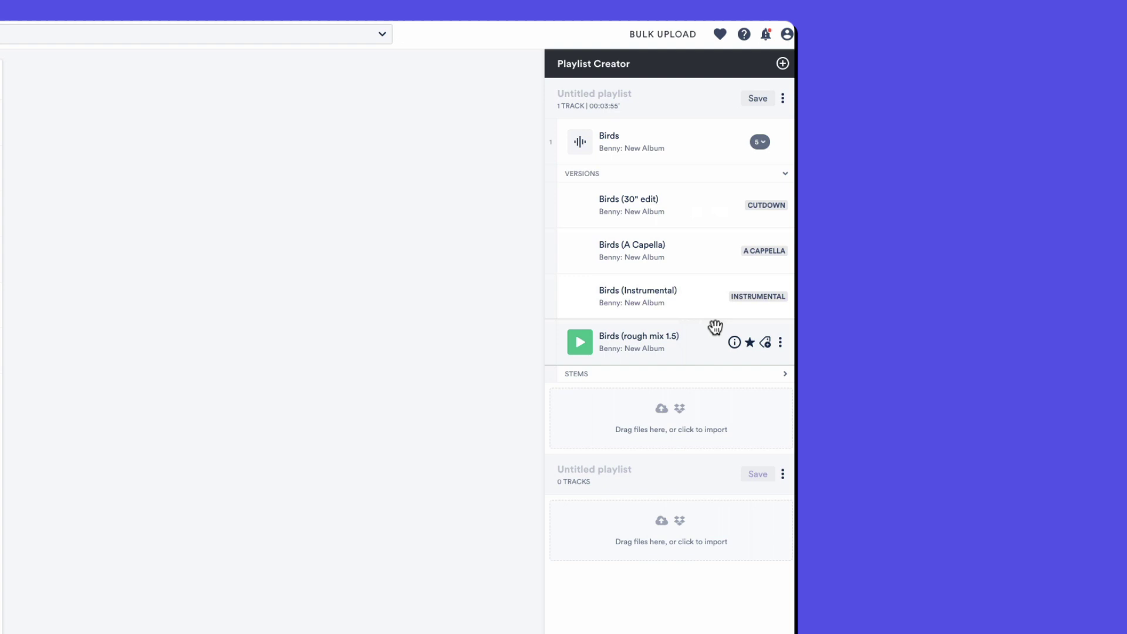
pyautogui.click(694, 377)
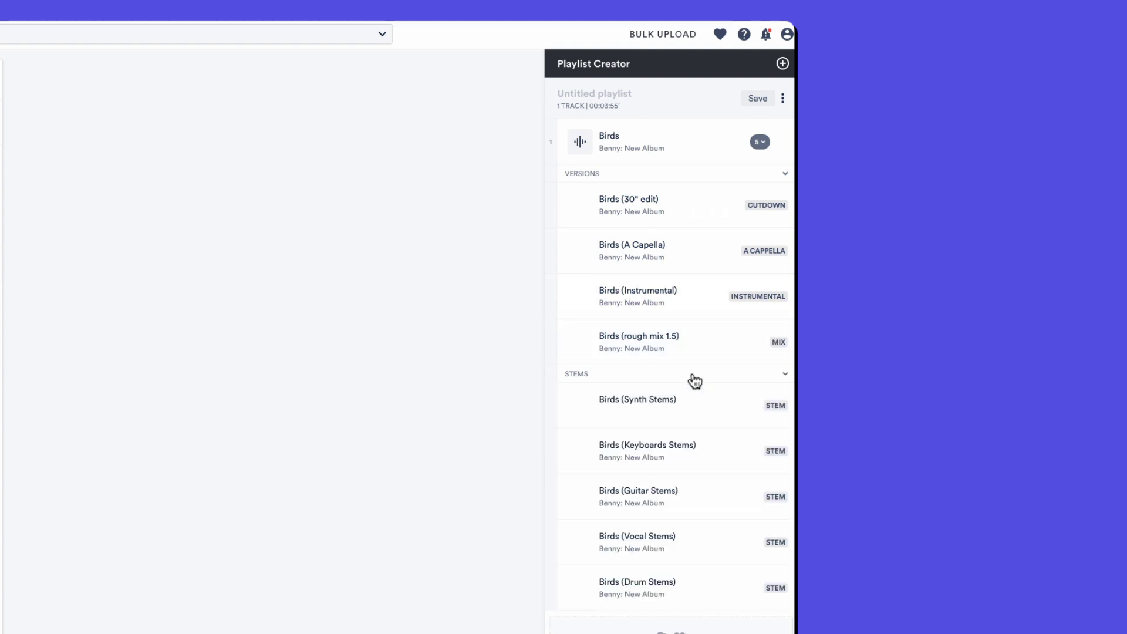
pyautogui.click(694, 378)
pyautogui.click(693, 378)
pyautogui.click(693, 380)
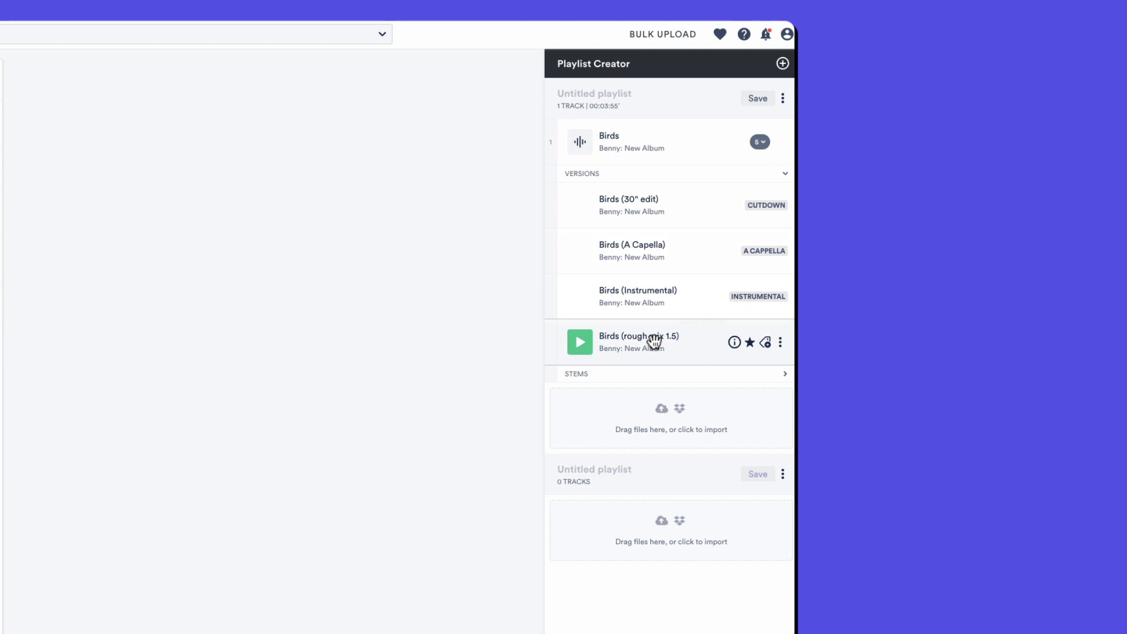
pyautogui.click(634, 380)
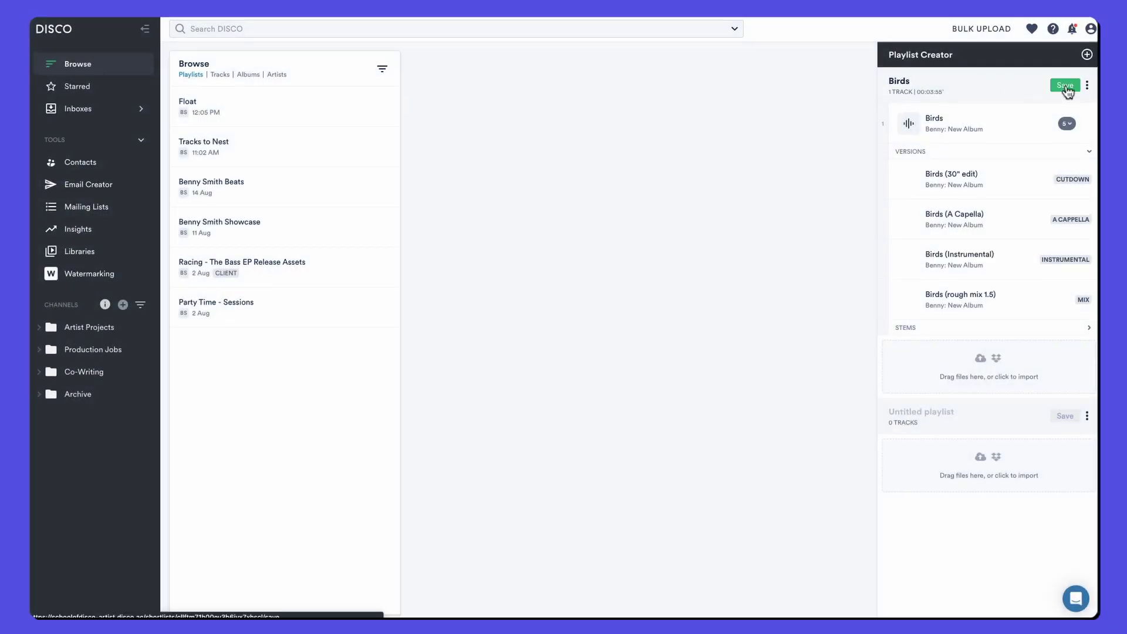
# Step: Save the Birds playlist with nested versions included, view its shared versions, and close the confirmation
pyautogui.click(1064, 85)
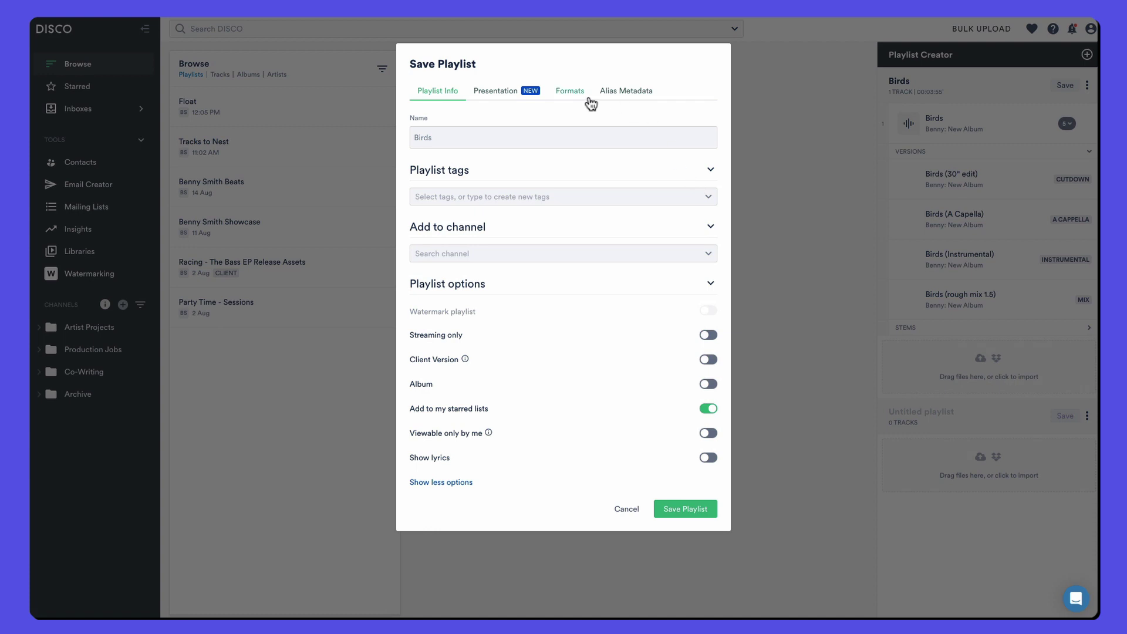
pyautogui.click(578, 101)
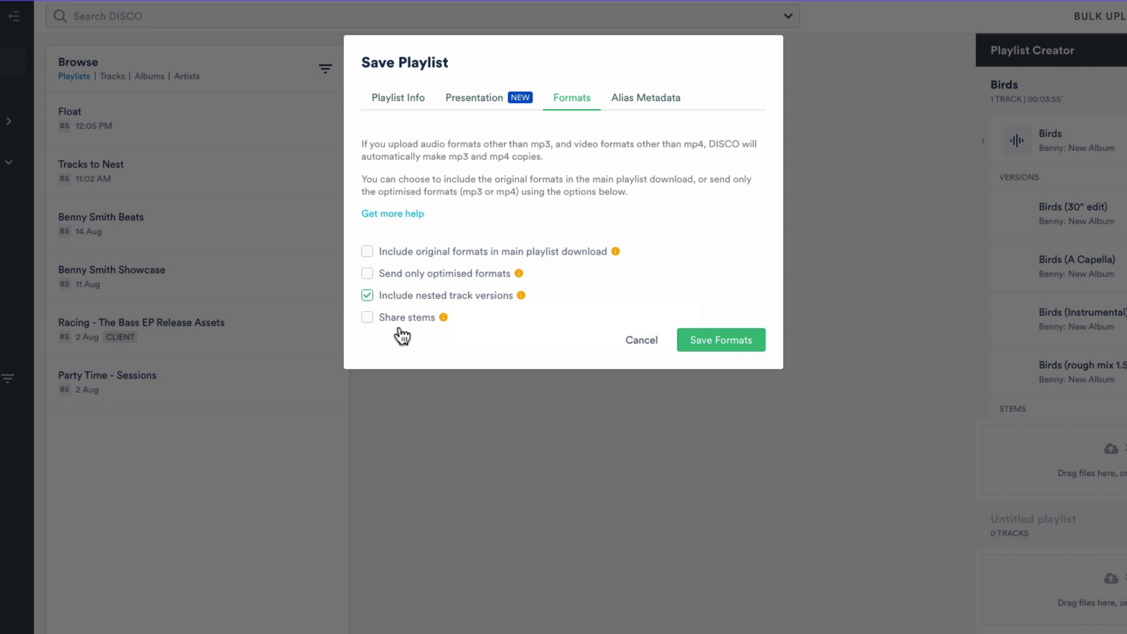
pyautogui.click(721, 340)
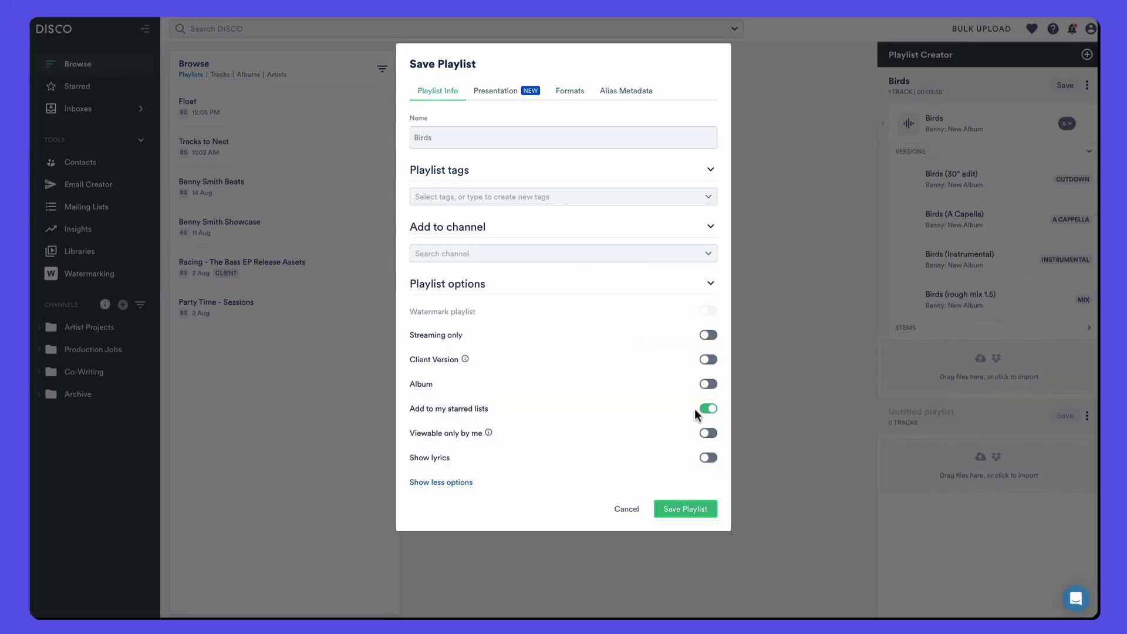
pyautogui.click(682, 508)
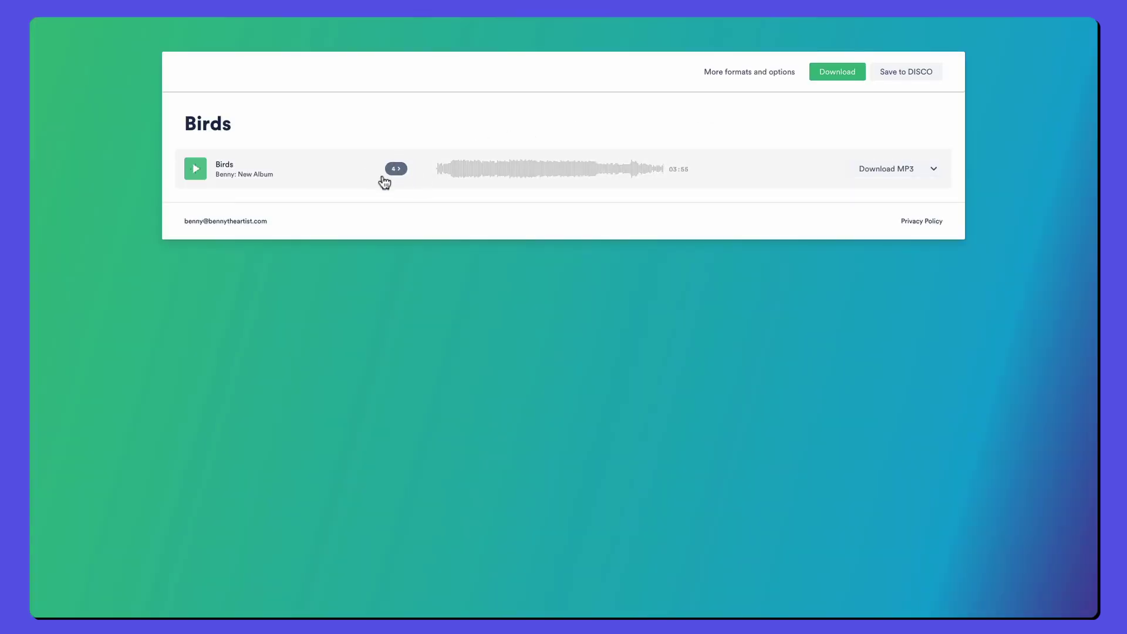
pyautogui.click(396, 169)
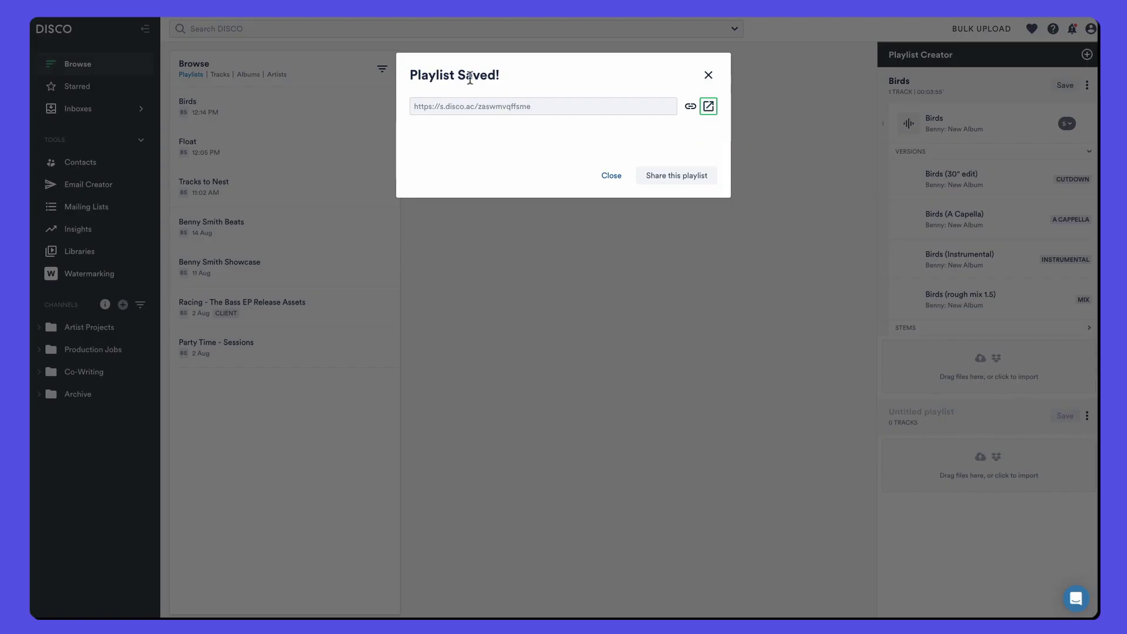
pyautogui.click(224, 107)
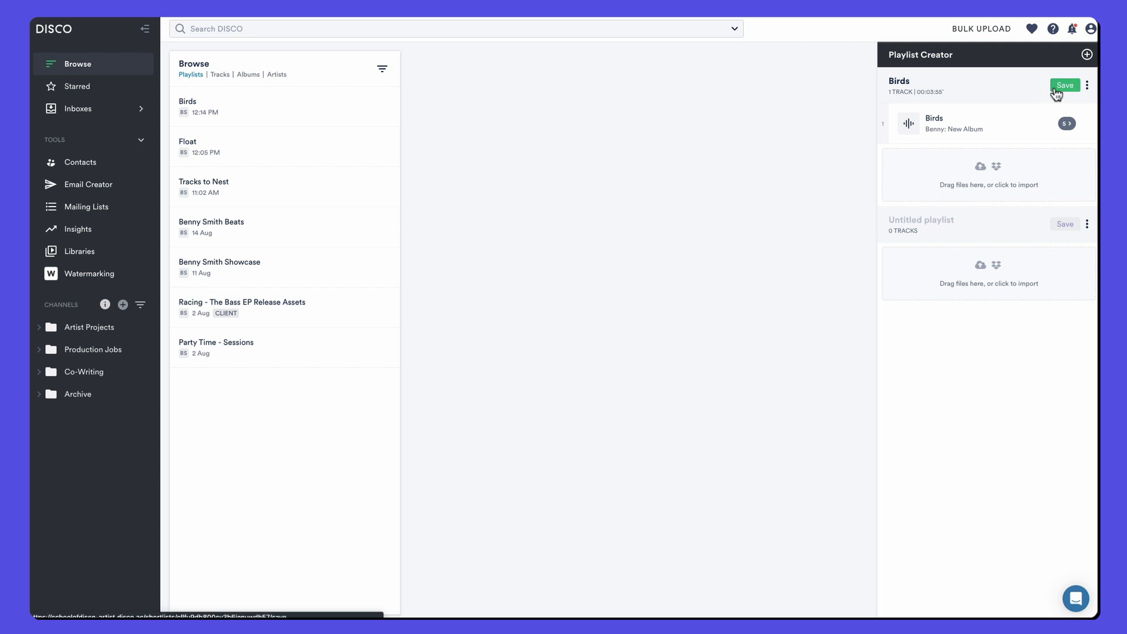
# Step: Resave the Birds playlist with Share stems ticked in its download formats
pyautogui.click(1064, 85)
pyautogui.click(570, 91)
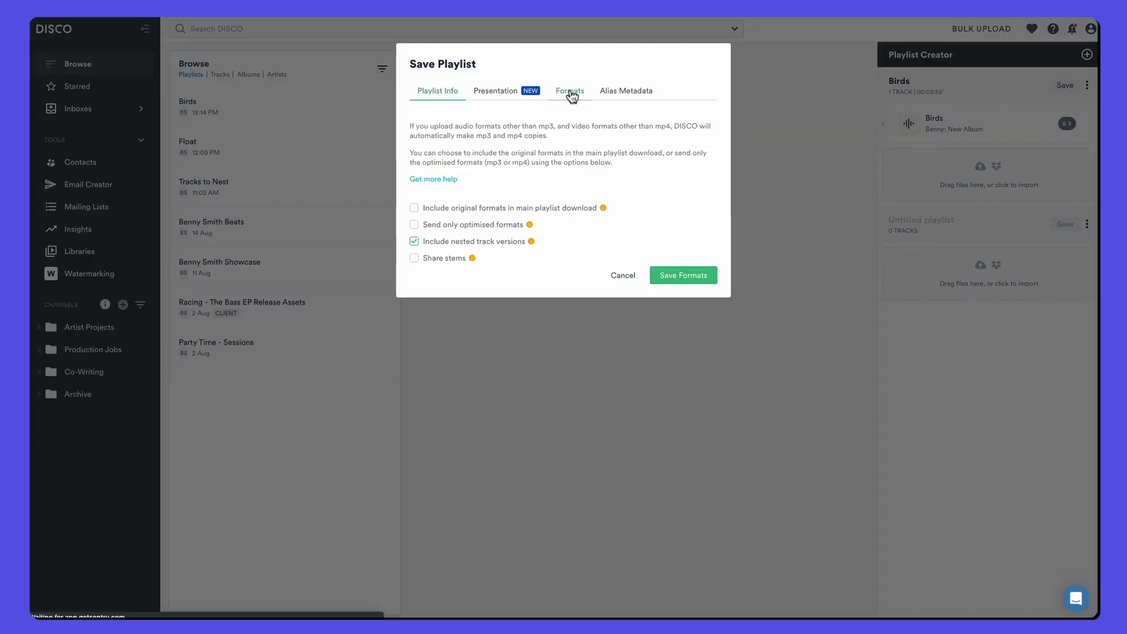
pyautogui.click(415, 259)
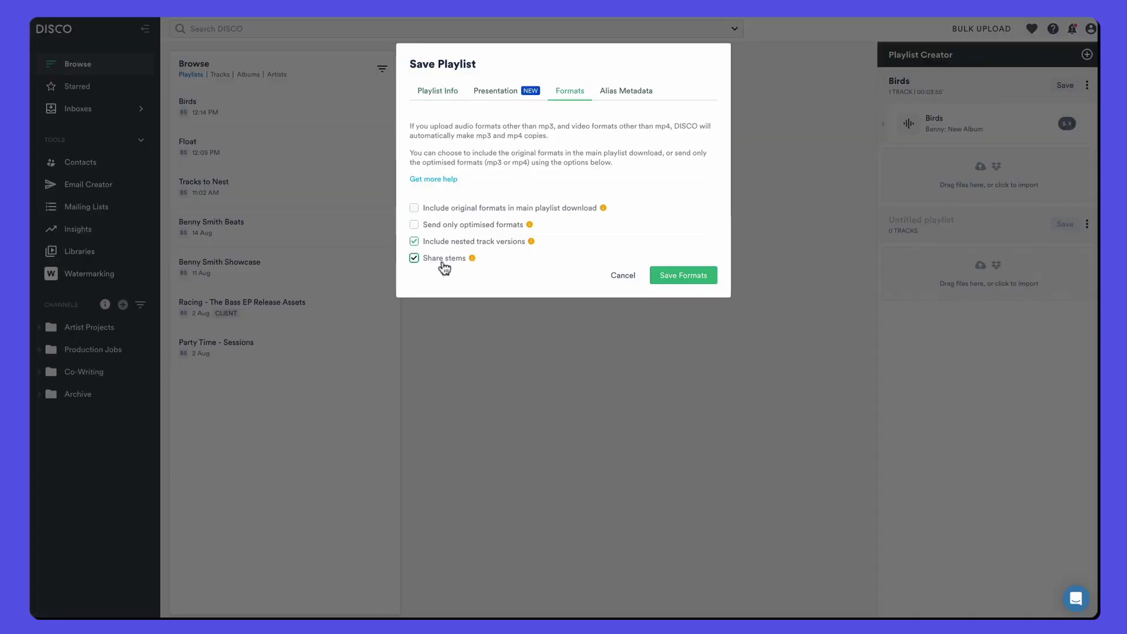
pyautogui.click(681, 274)
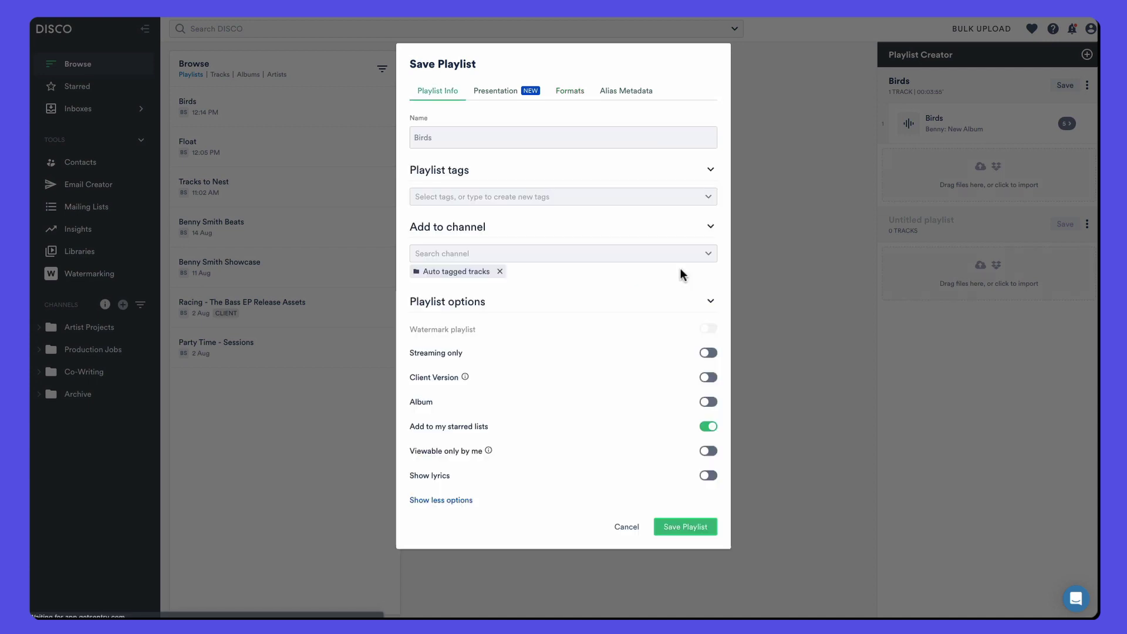
pyautogui.click(681, 528)
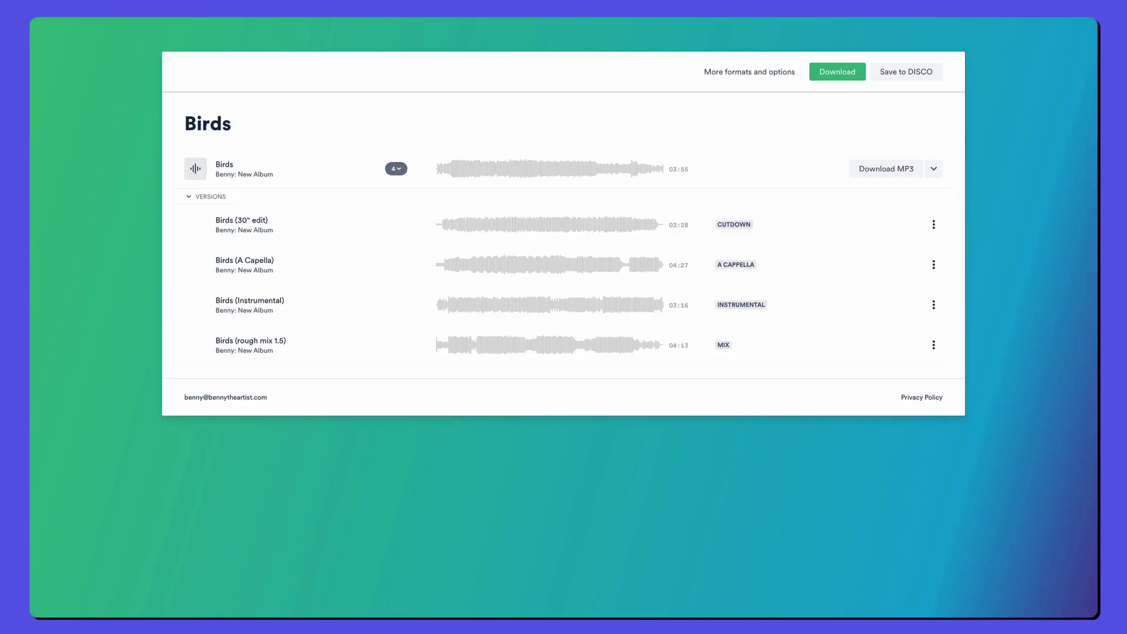
# Step: Reload the share page and expand Birds' versions and stems, viewing Synth Stems download options
pyautogui.hotkey('ctrl', 'r')
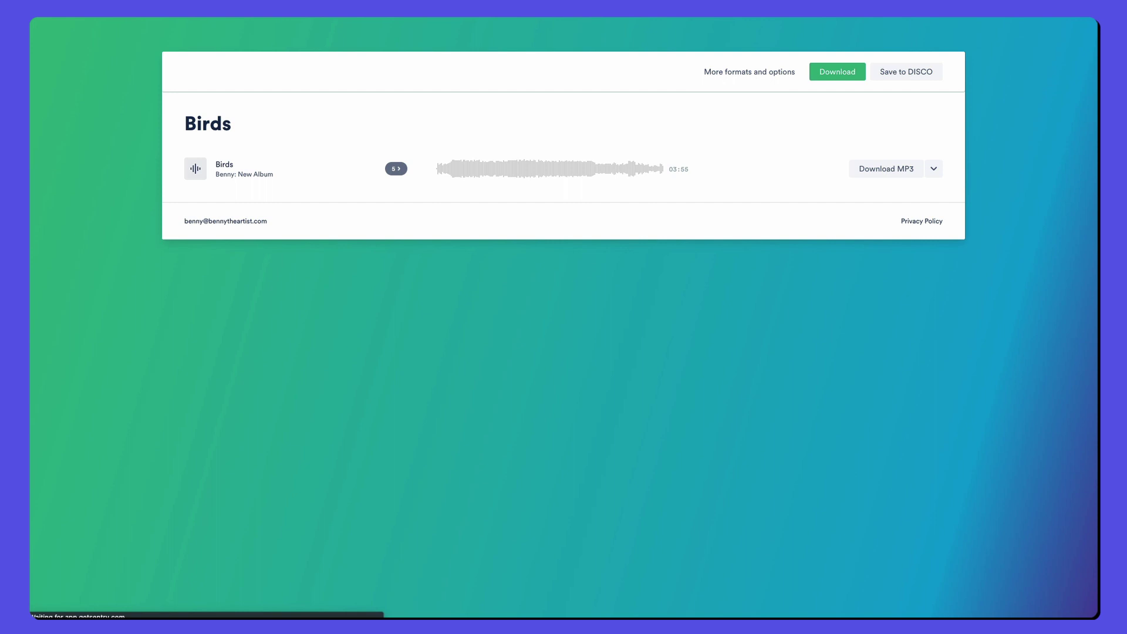
pyautogui.click(396, 169)
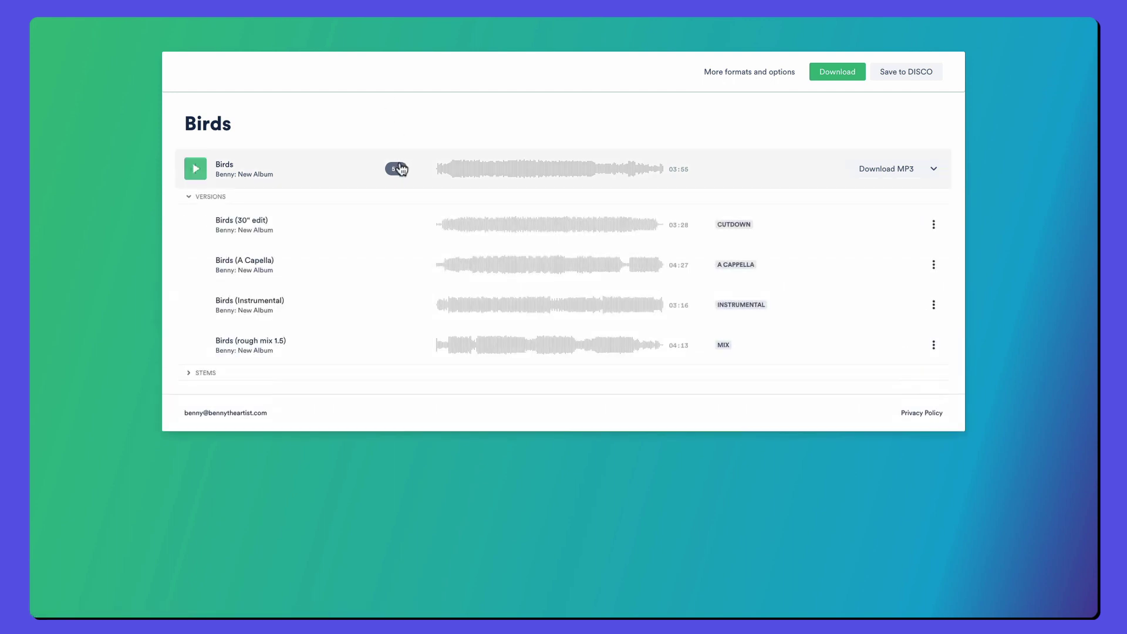
pyautogui.click(292, 378)
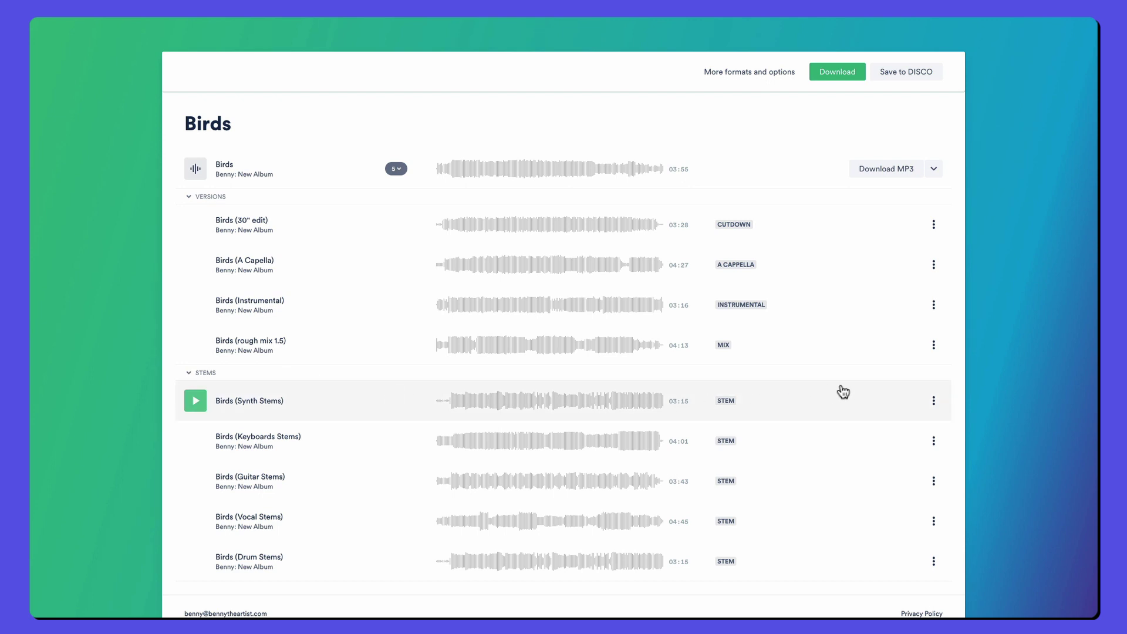
pyautogui.click(933, 399)
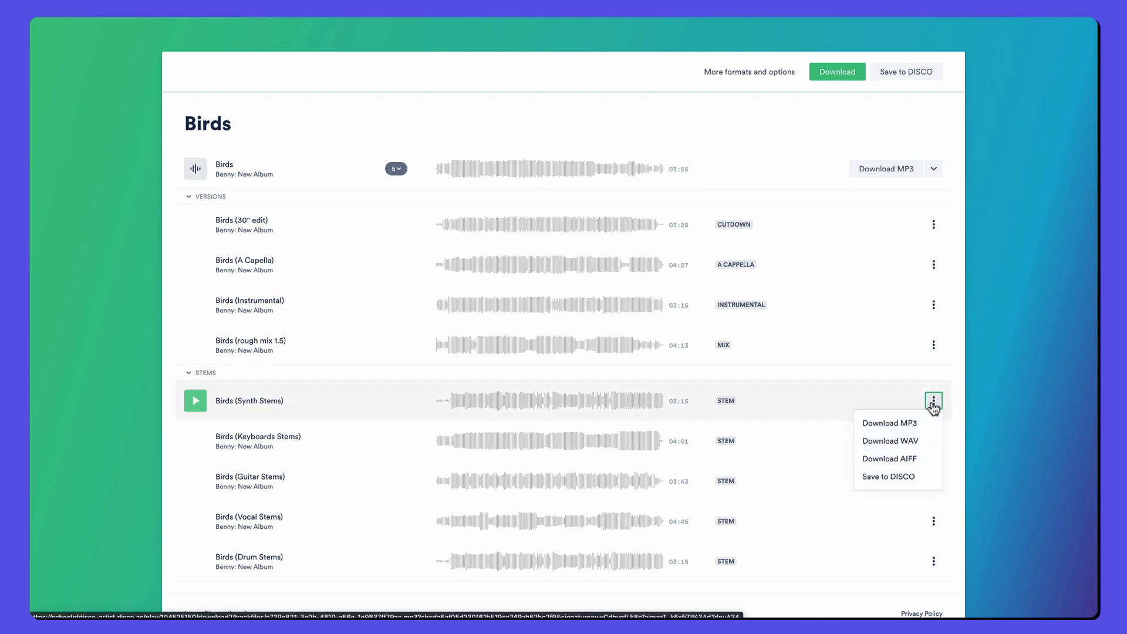
# Step: Check the download choices for Synth Stems, 30" edit and the main Birds track
pyautogui.click(976, 336)
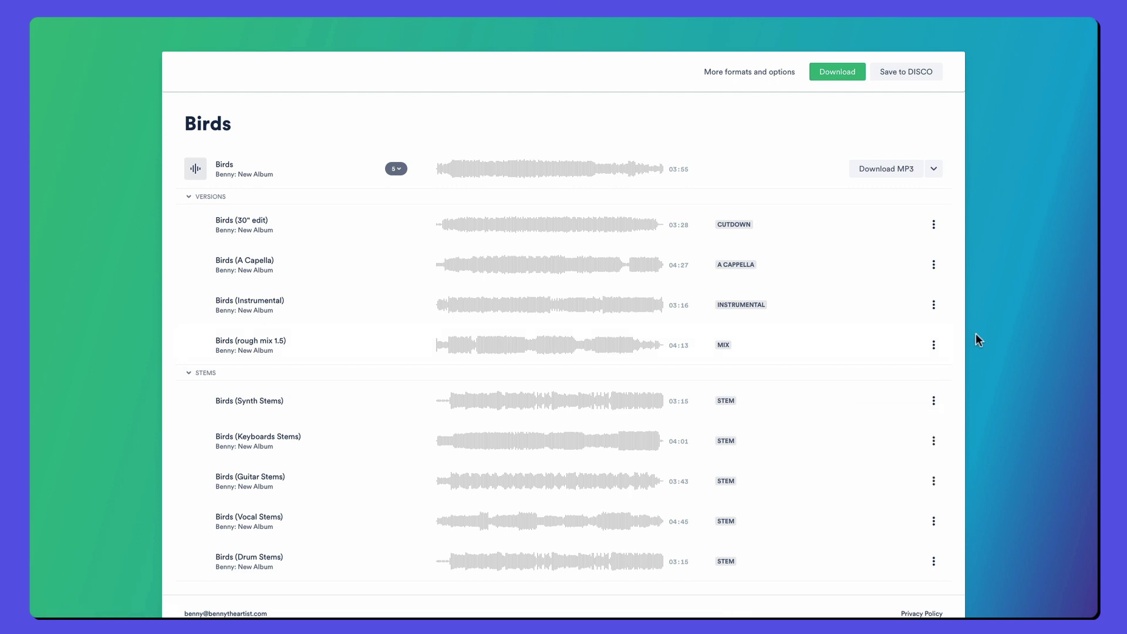
pyautogui.click(933, 225)
pyautogui.click(929, 165)
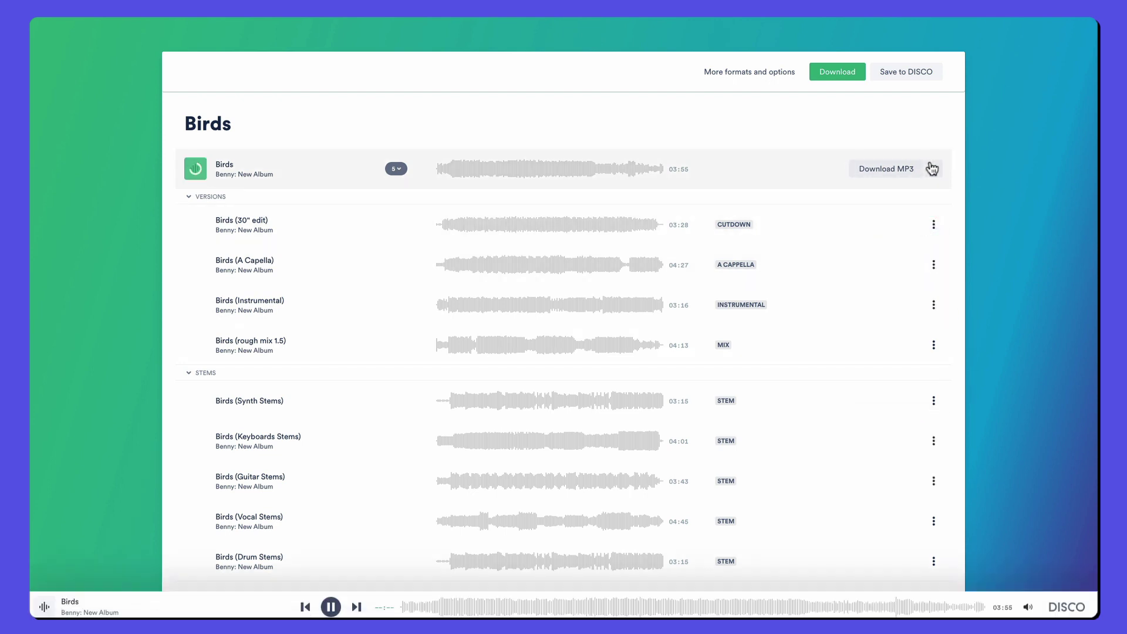
pyautogui.click(933, 169)
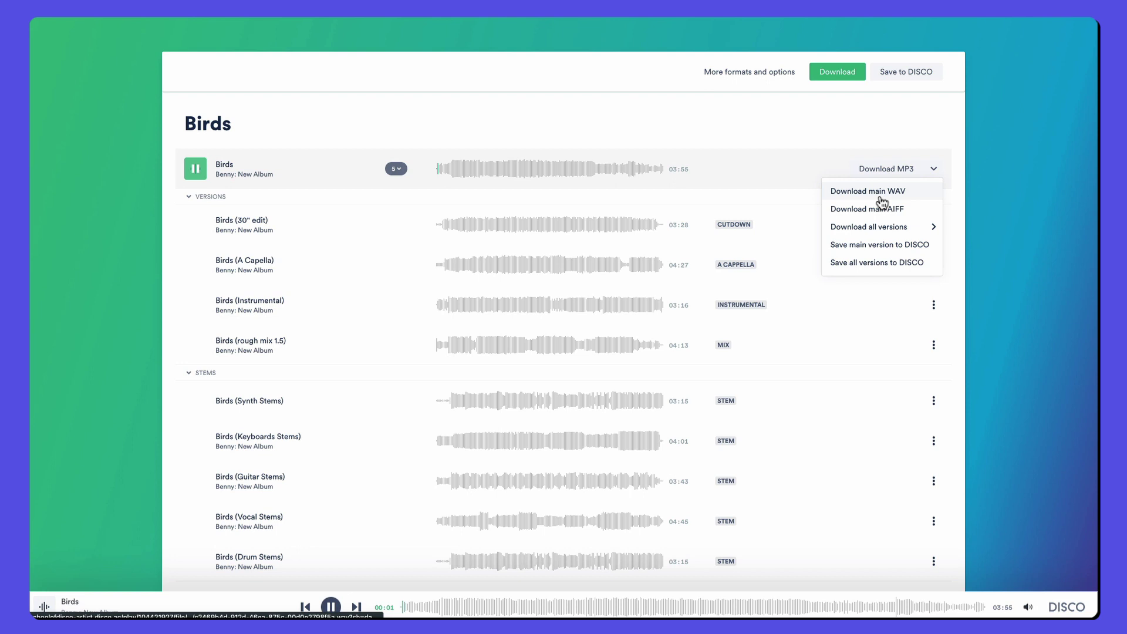
pyautogui.click(828, 171)
# Step: In More formats and options, pick MP3 for Keyboards Stems, WAV for Instrumental, AIFF for 30" edit and Guitar Stems
pyautogui.click(736, 73)
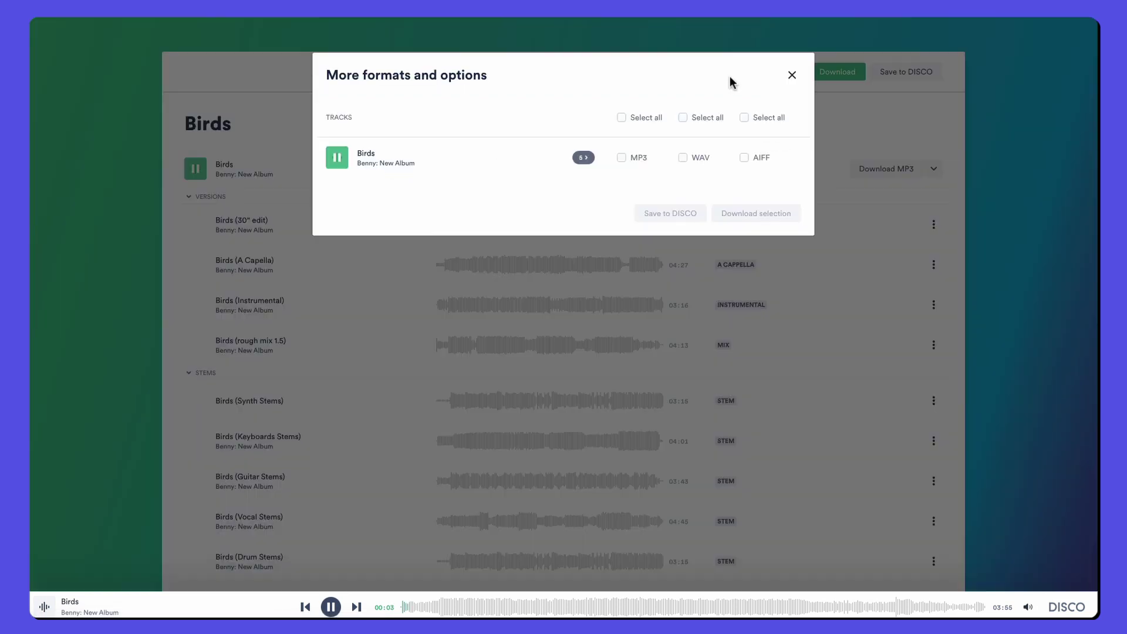
pyautogui.click(586, 158)
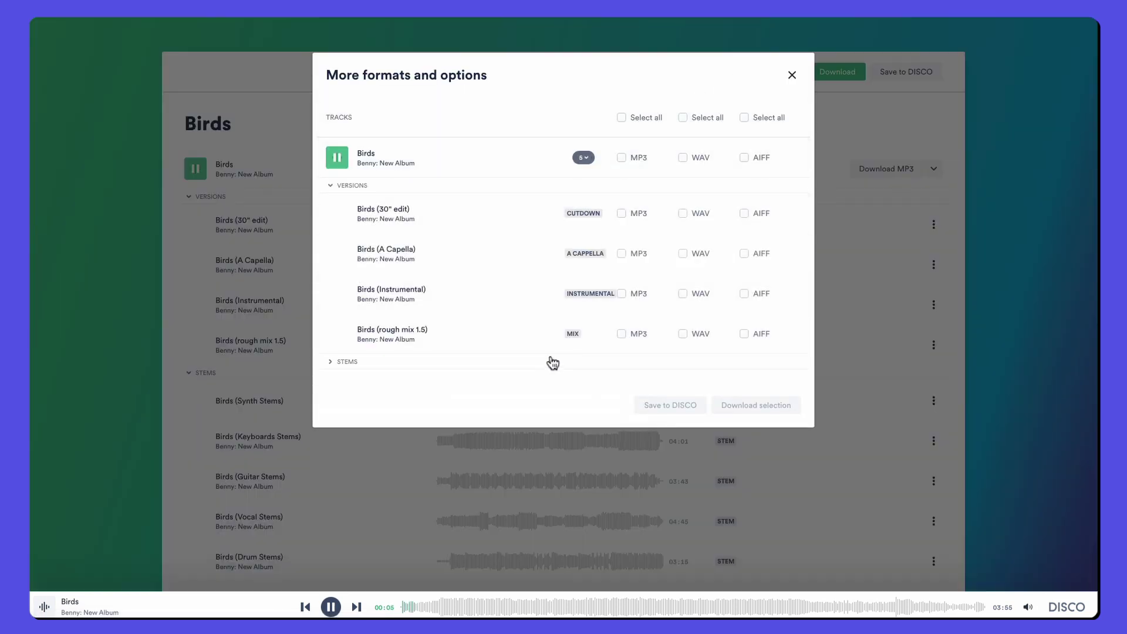
pyautogui.click(553, 363)
pyautogui.click(622, 430)
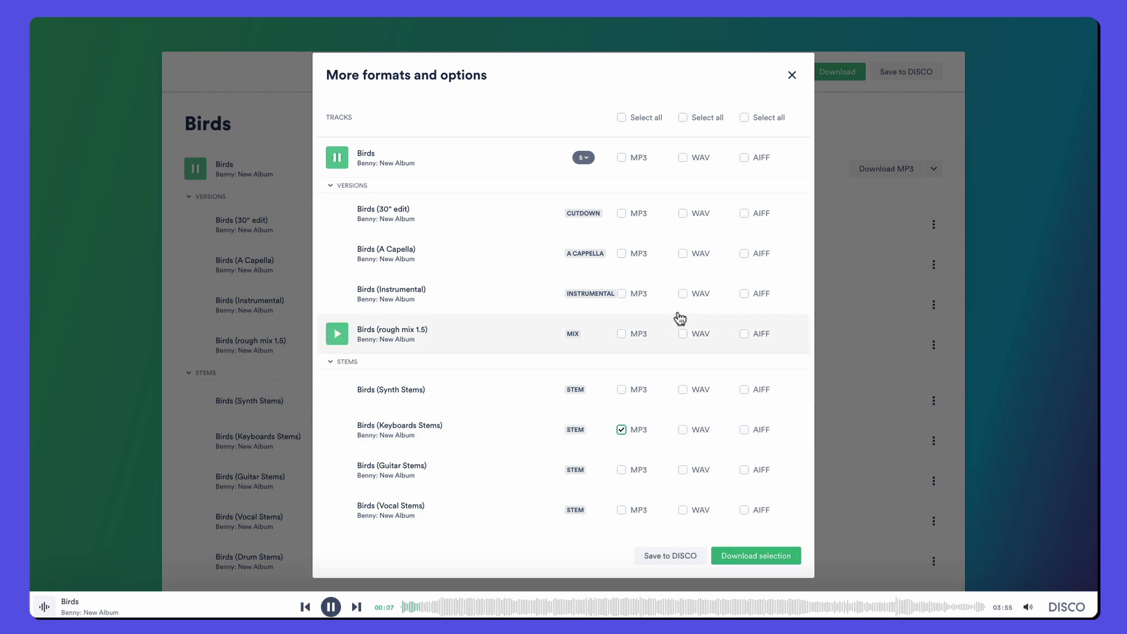
pyautogui.click(682, 293)
pyautogui.click(744, 214)
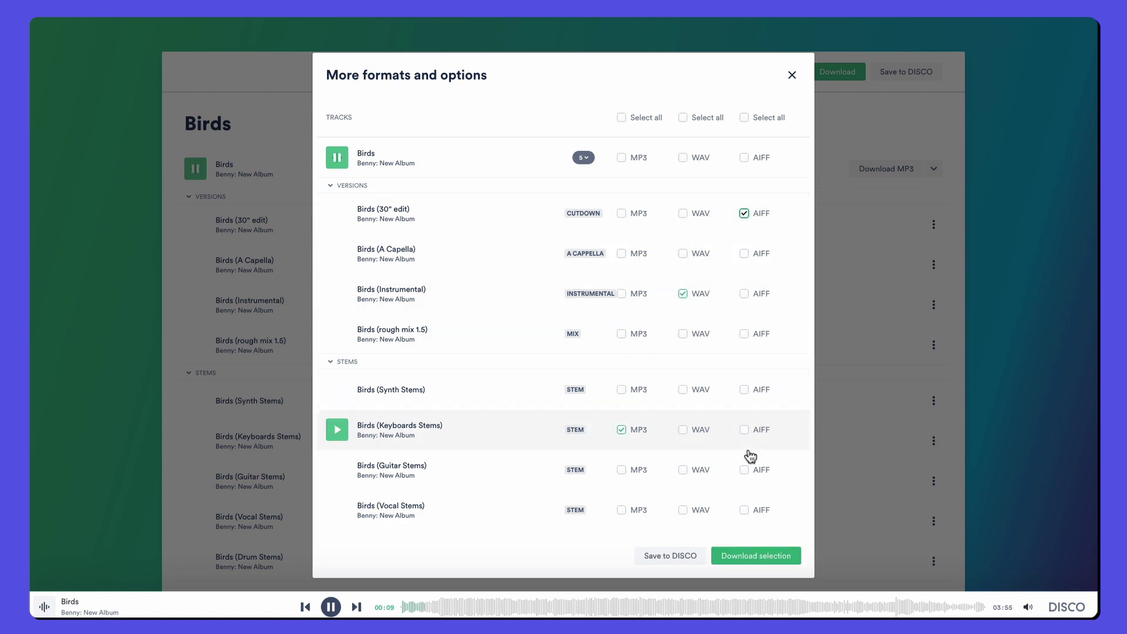
pyautogui.click(744, 470)
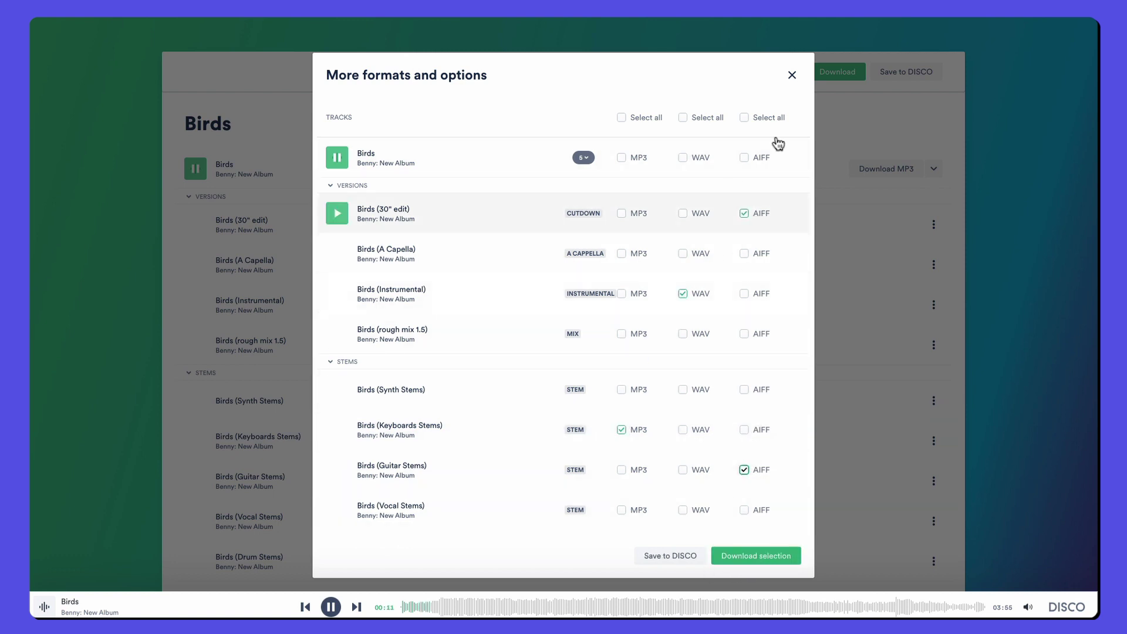
pyautogui.click(792, 78)
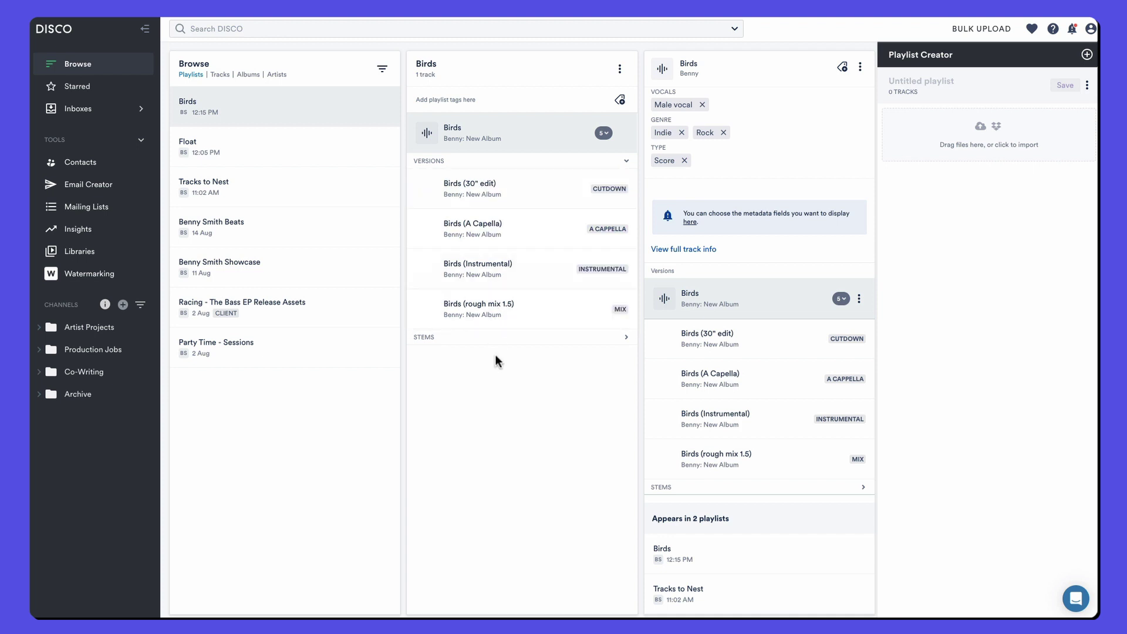
# Step: Give the Birds track Grouping 'clearance info', Genre 'funk' and comment 'rock party', then save
pyautogui.click(504, 339)
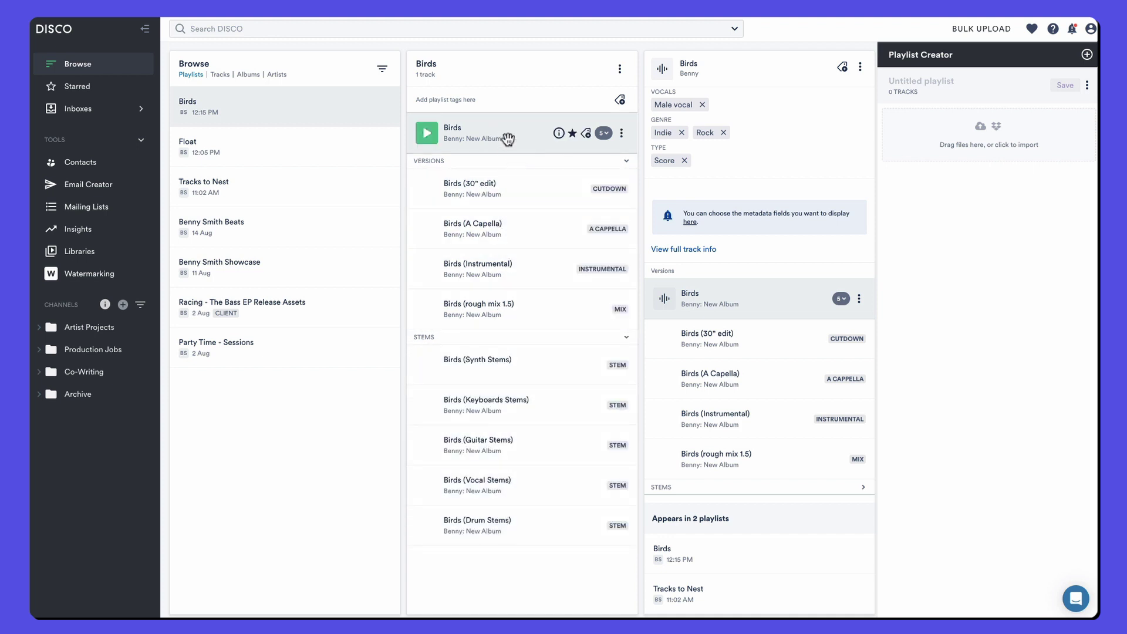
pyautogui.moveTo(560, 135)
pyautogui.click(619, 156)
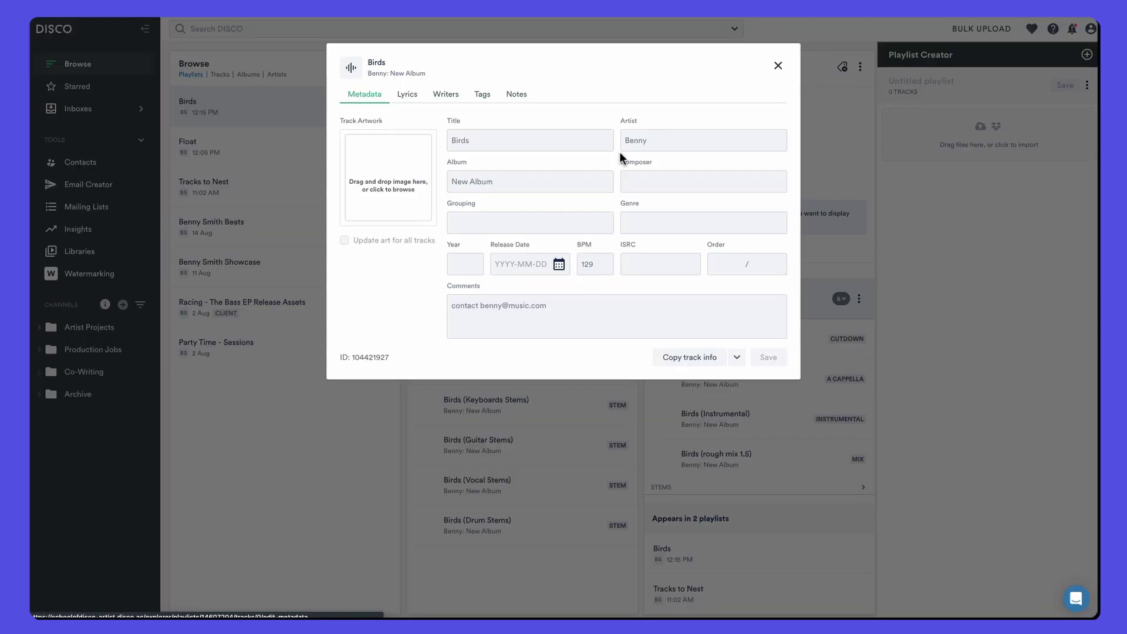
pyautogui.click(530, 218)
pyautogui.write('clear')
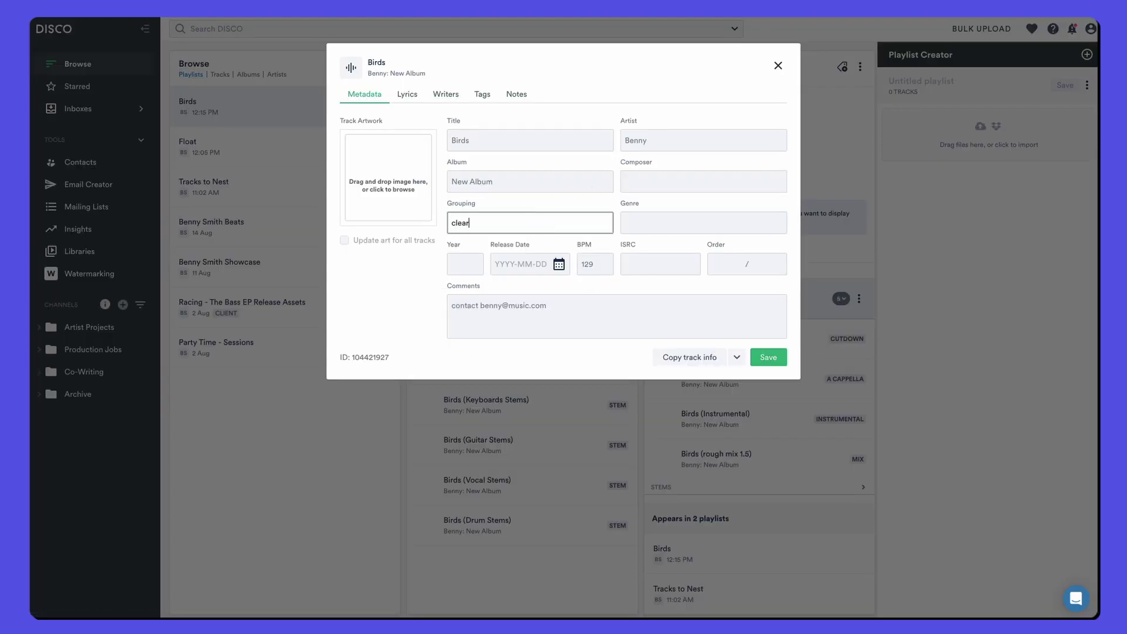
pyautogui.write('ance info')
pyautogui.click(520, 319)
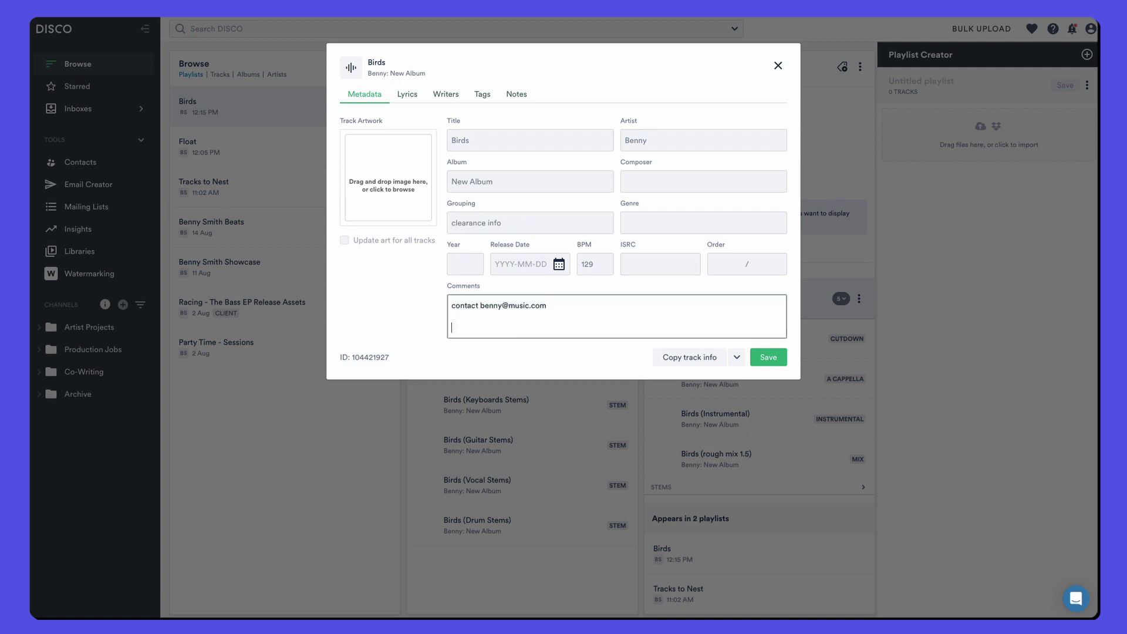
pyautogui.write('rock party')
pyautogui.click(654, 213)
pyautogui.write('funk')
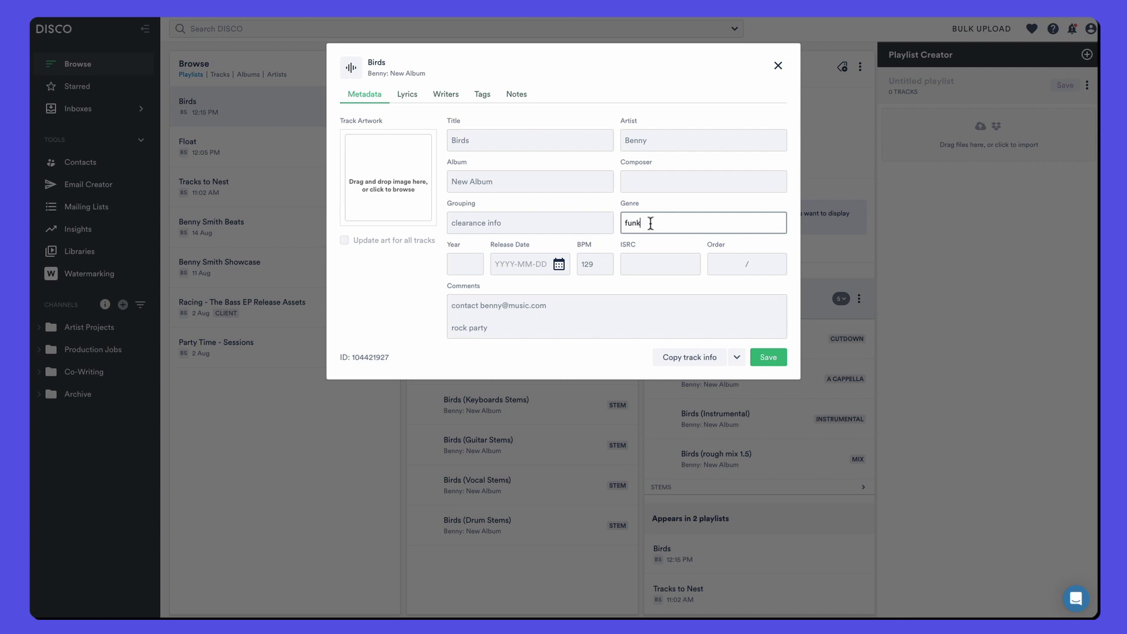
pyautogui.click(769, 356)
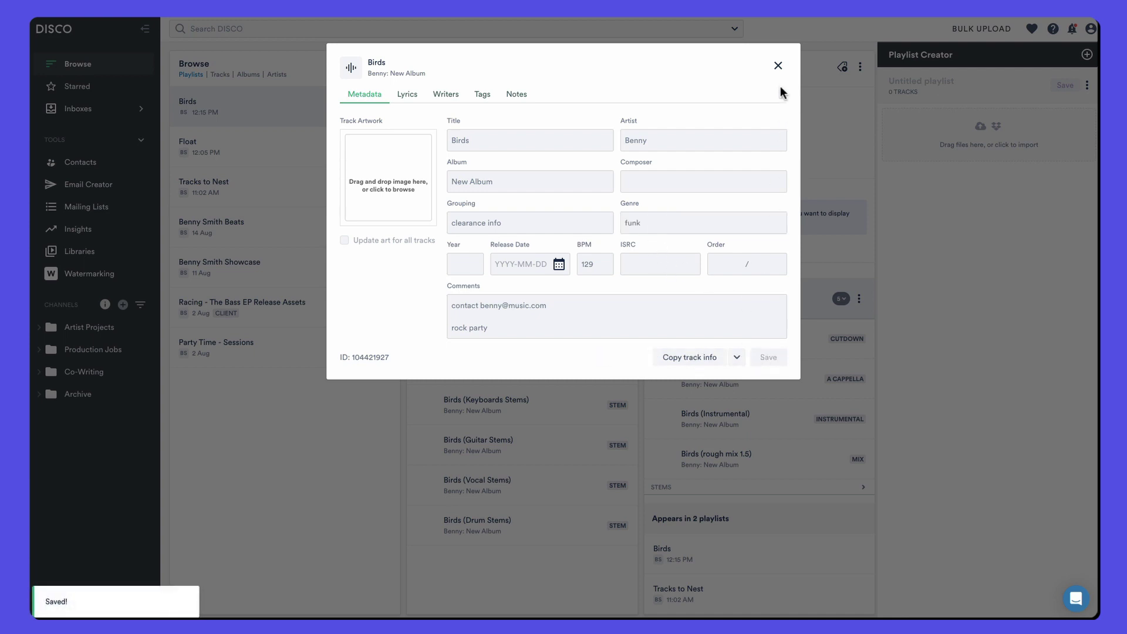
pyautogui.click(777, 68)
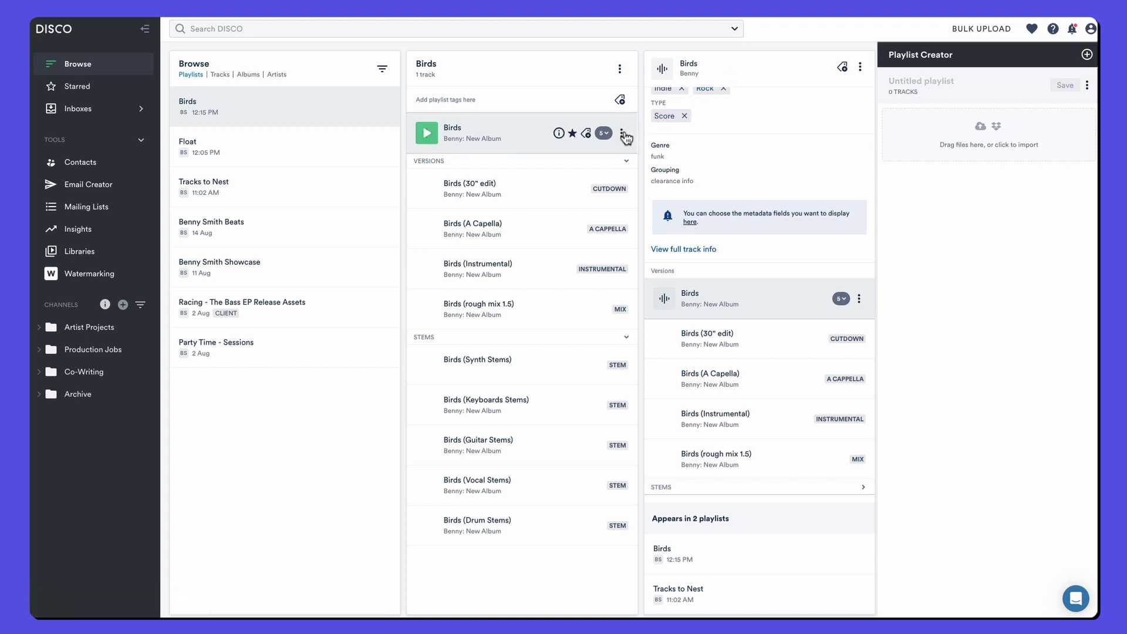
# Step: Copy track info from Birds to all nine nested tracks, with Grouping included
pyautogui.click(623, 135)
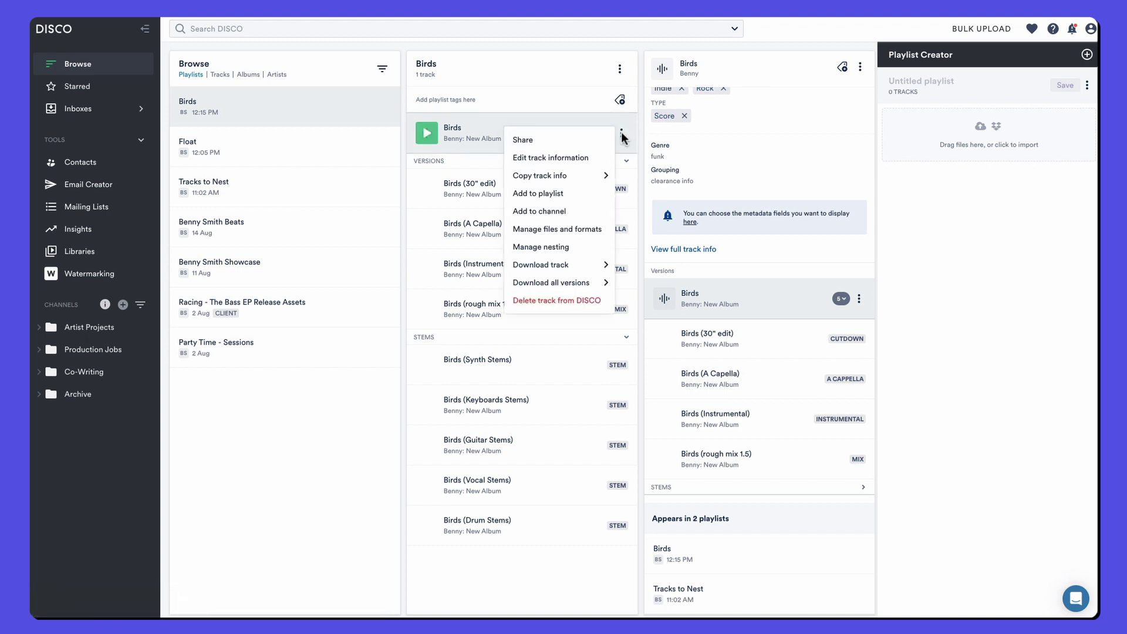
pyautogui.moveTo(561, 178)
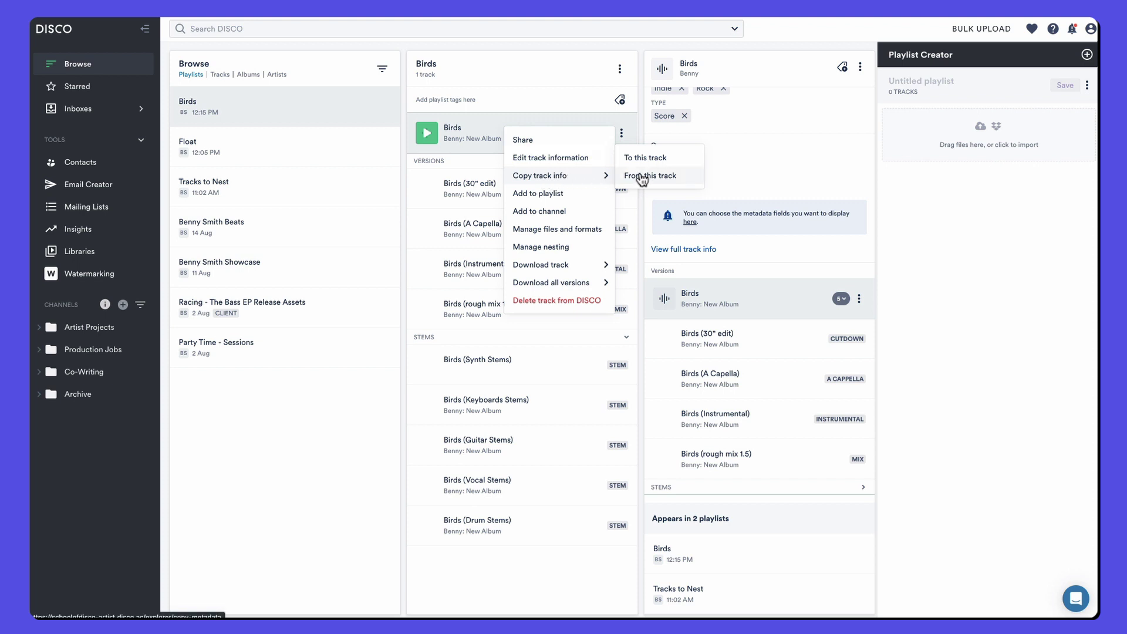
pyautogui.click(642, 177)
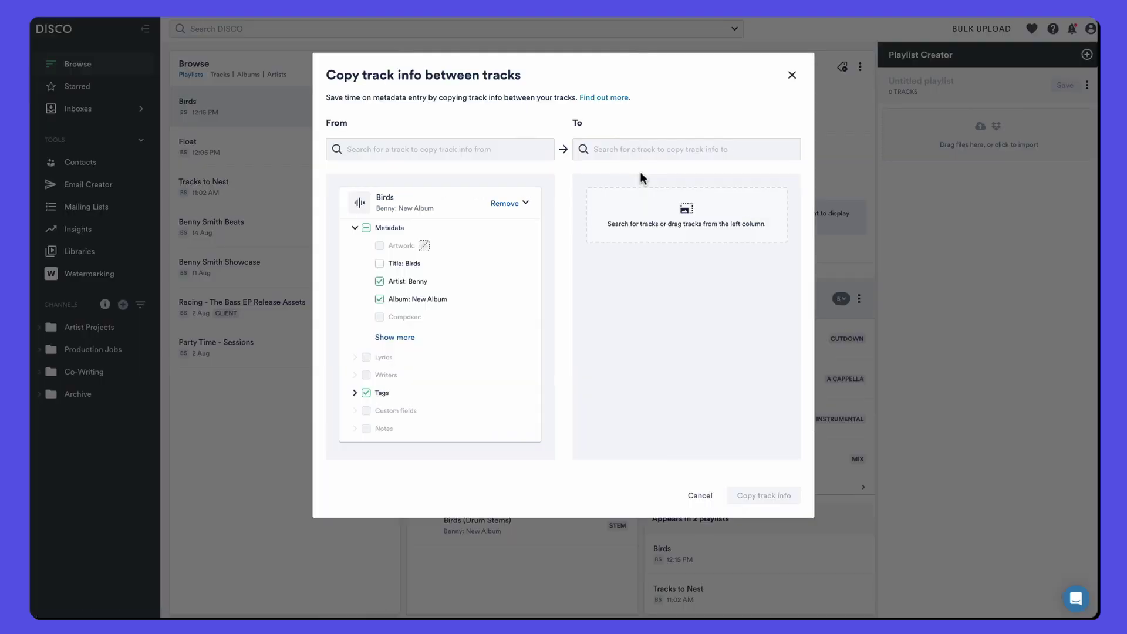
pyautogui.click(628, 147)
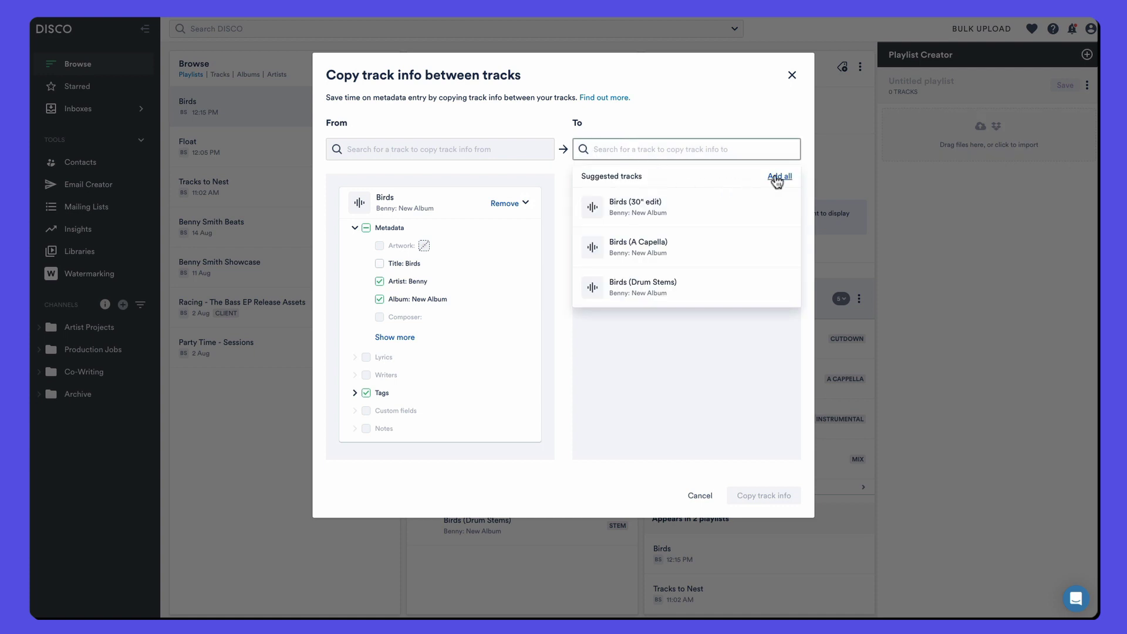
pyautogui.click(777, 178)
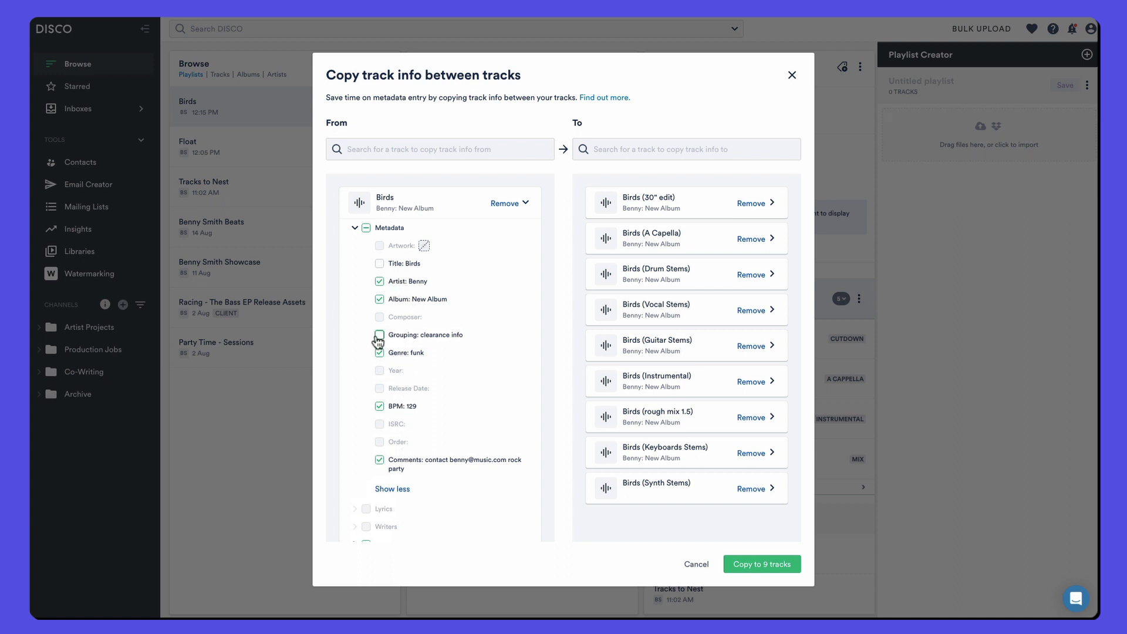
pyautogui.click(381, 336)
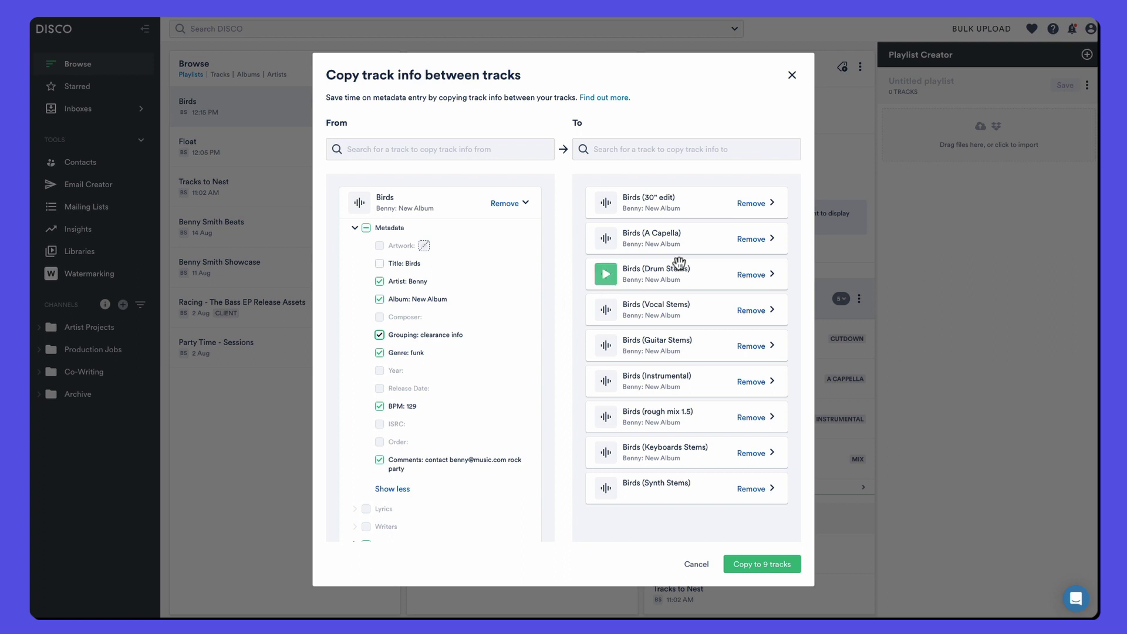
# Step: Preview changes for 30" edit and Guitar Stems, then copy to all 9 tracks, overwriting
pyautogui.click(772, 203)
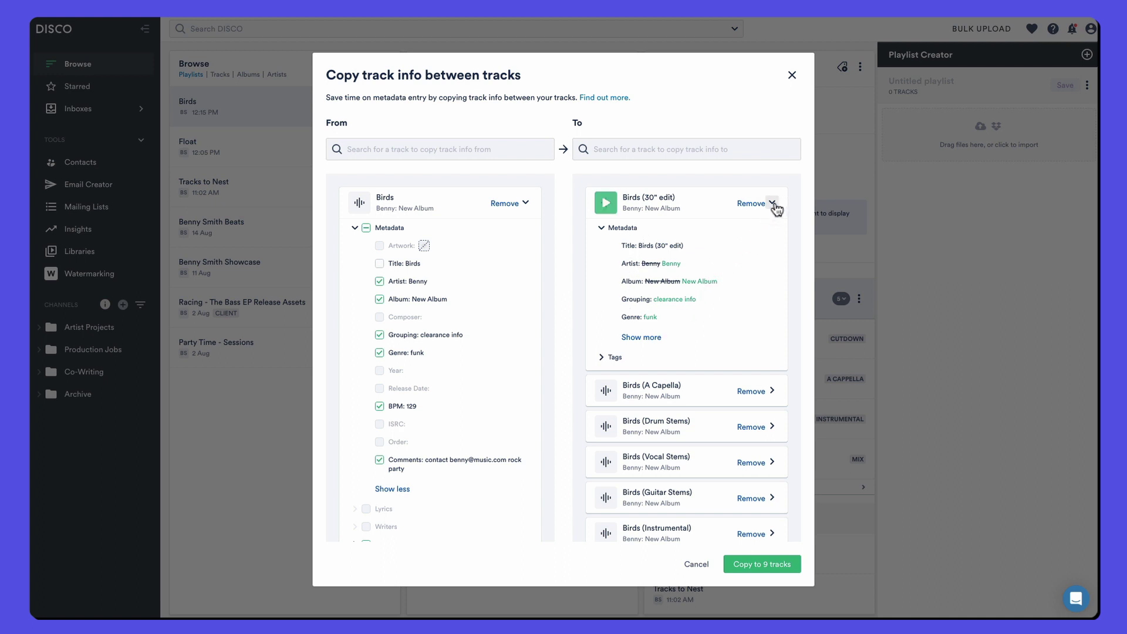
pyautogui.click(773, 203)
pyautogui.click(772, 346)
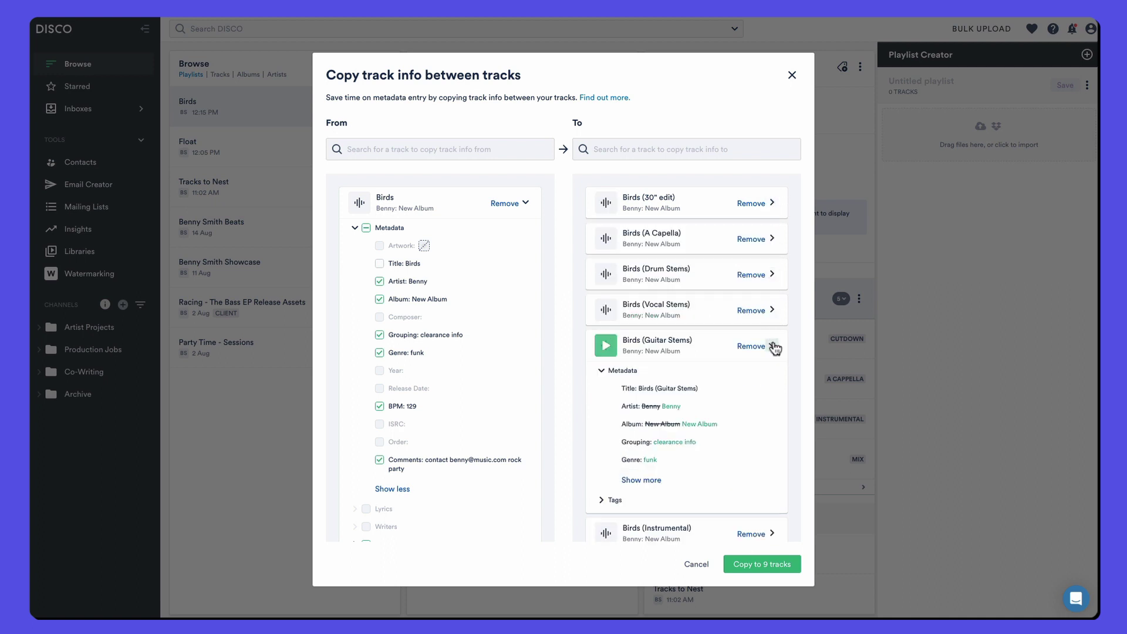
pyautogui.click(774, 346)
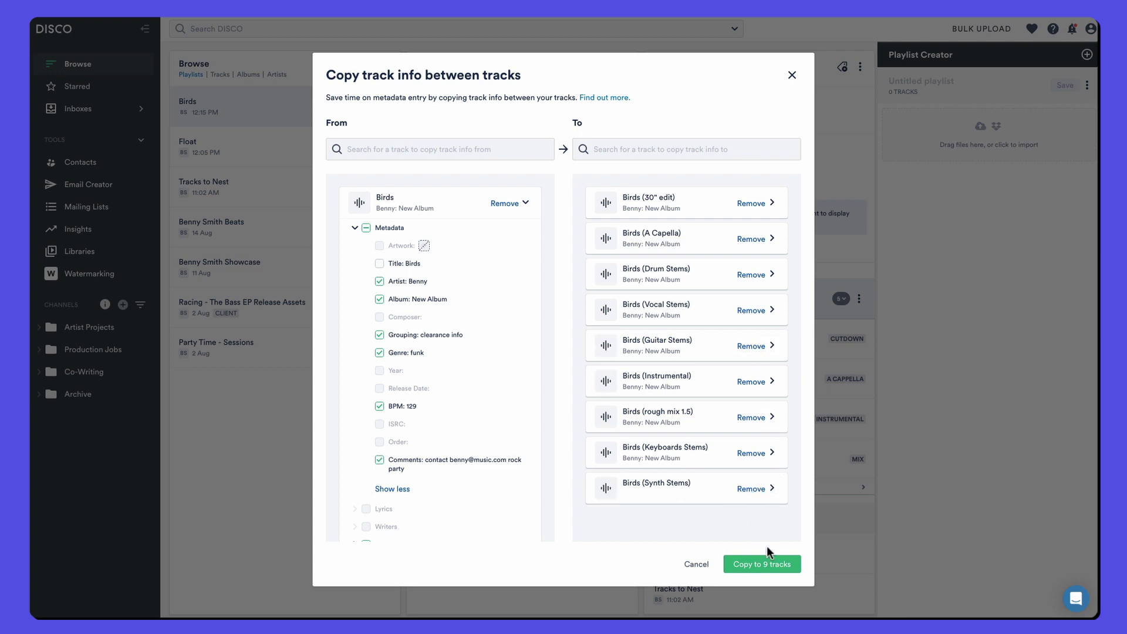
pyautogui.click(762, 563)
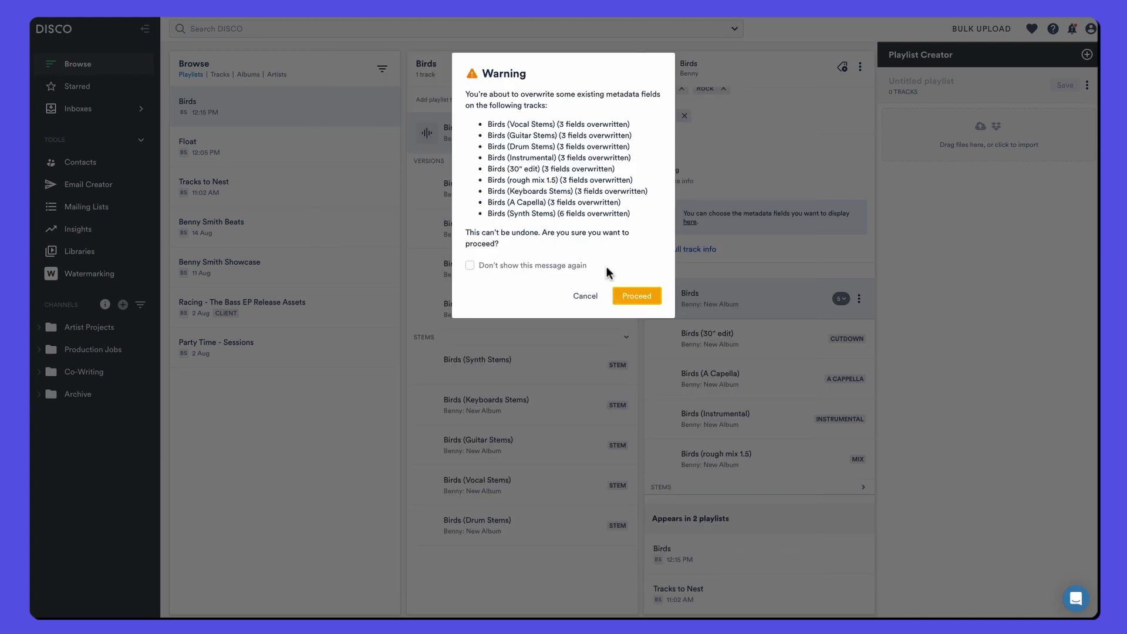
pyautogui.click(629, 291)
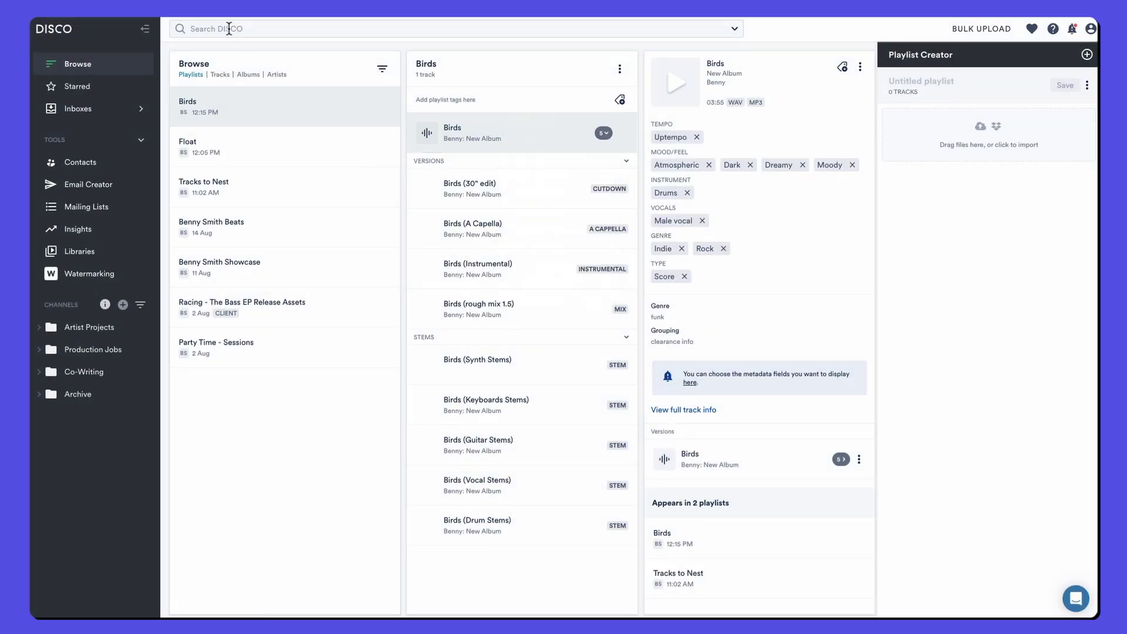
# Step: Search 'birds' and add Birds (Instrumental) and Birds (Vocal Stems) to the Playlist Creator
pyautogui.click(229, 29)
pyautogui.write('birds')
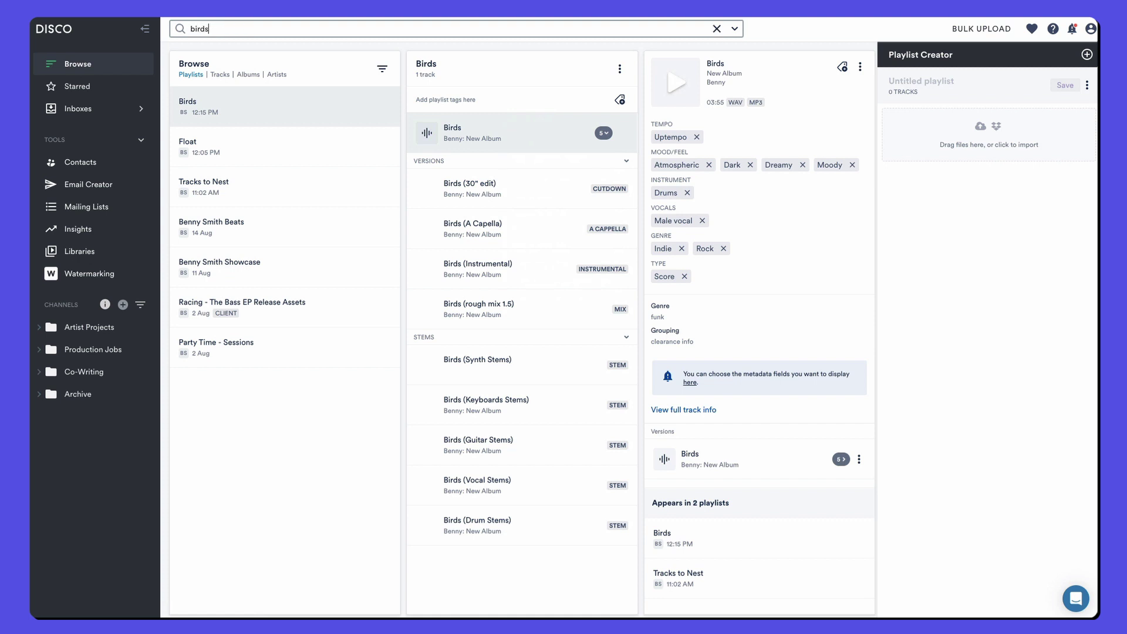
pyautogui.press('Return')
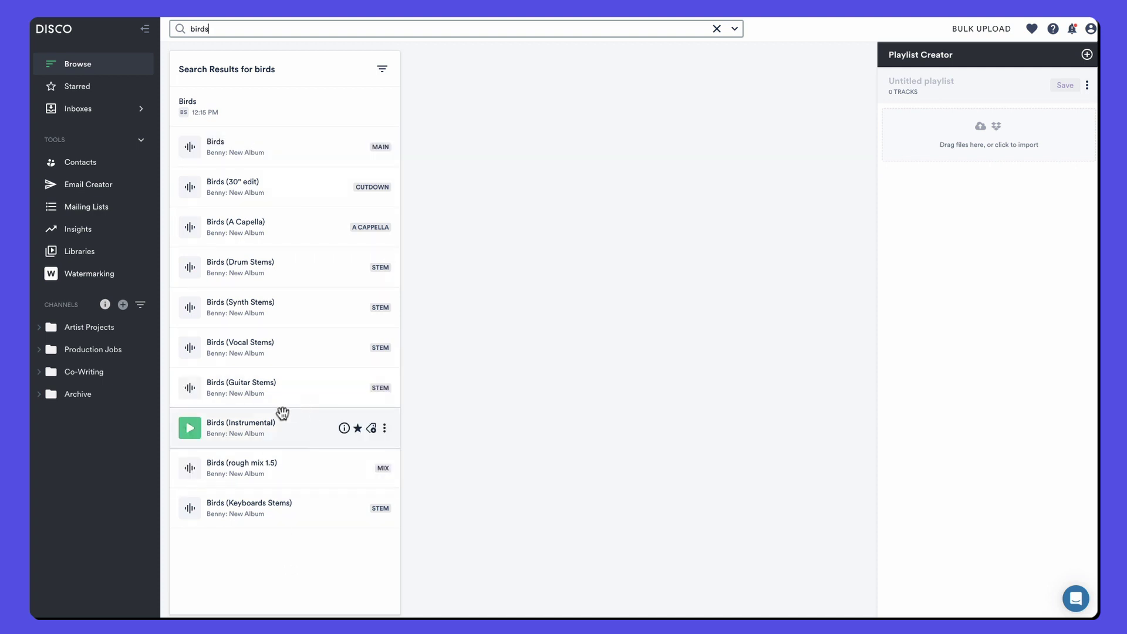
pyautogui.moveTo(264, 422); pyautogui.dragTo(940, 122)
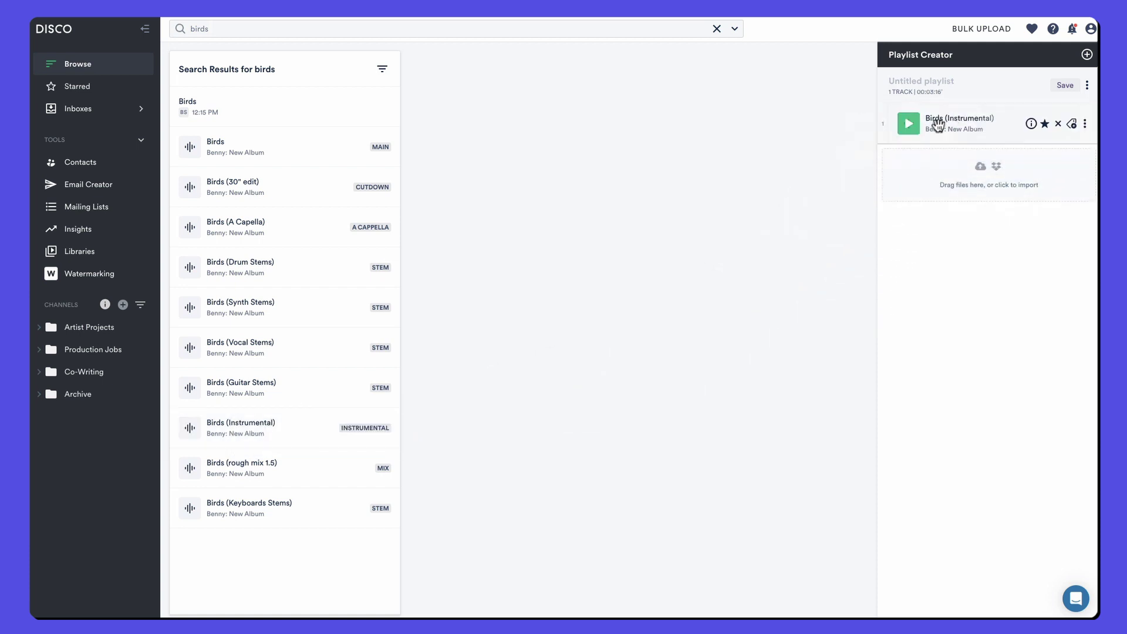
pyautogui.moveTo(266, 346); pyautogui.dragTo(943, 174)
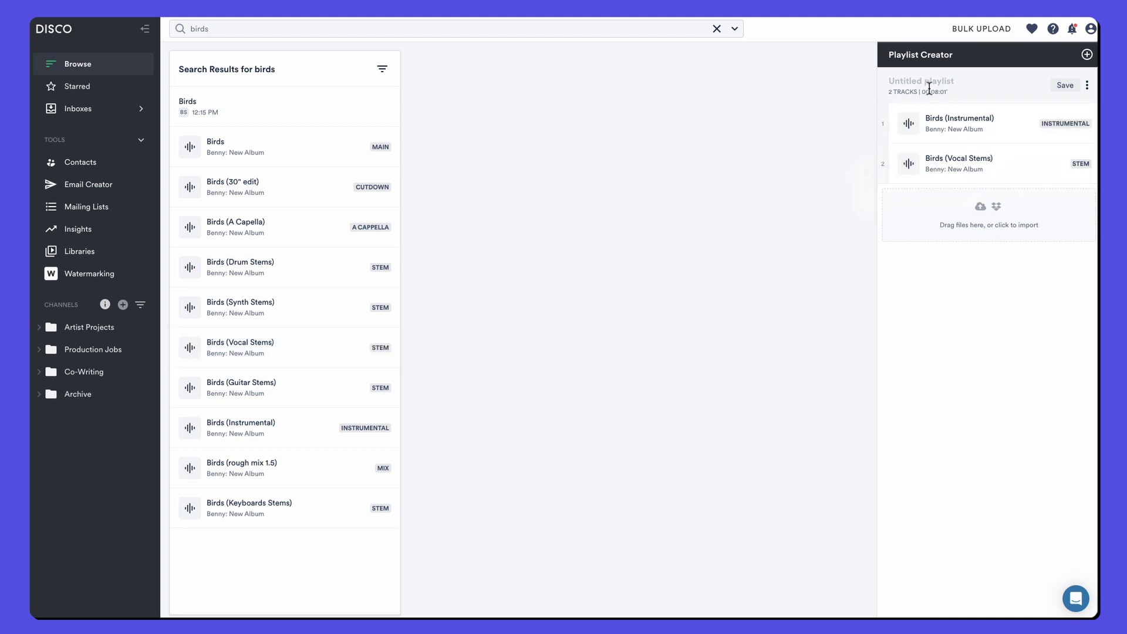
# Step: Name the new playlist 'Birds instr' and save it
pyautogui.write('Birds instr')
pyautogui.click(1065, 85)
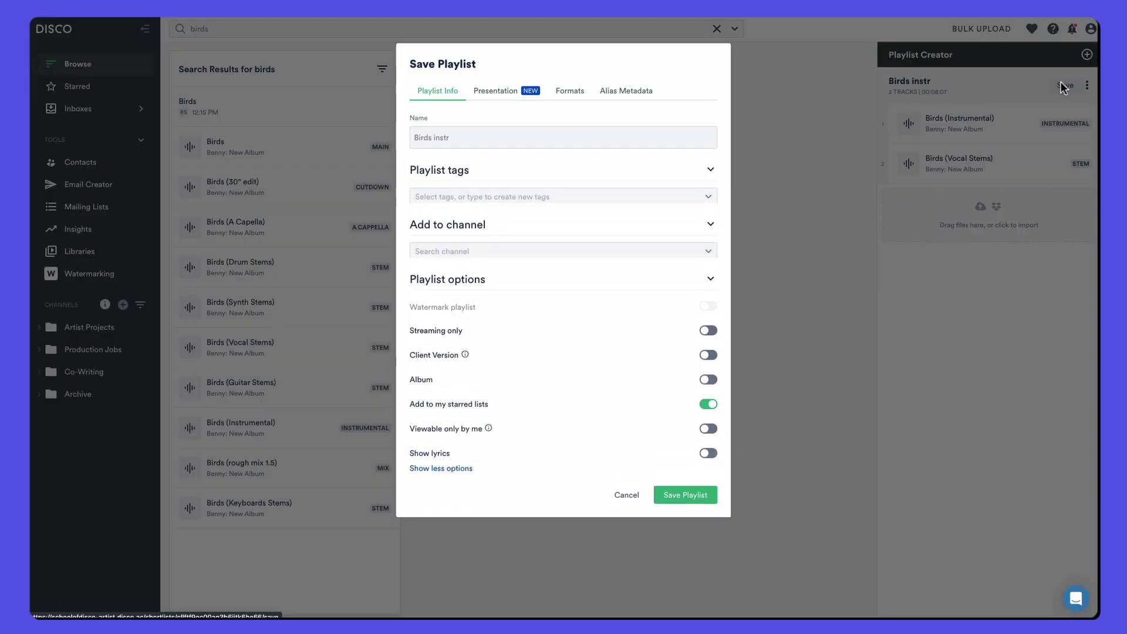
pyautogui.click(692, 509)
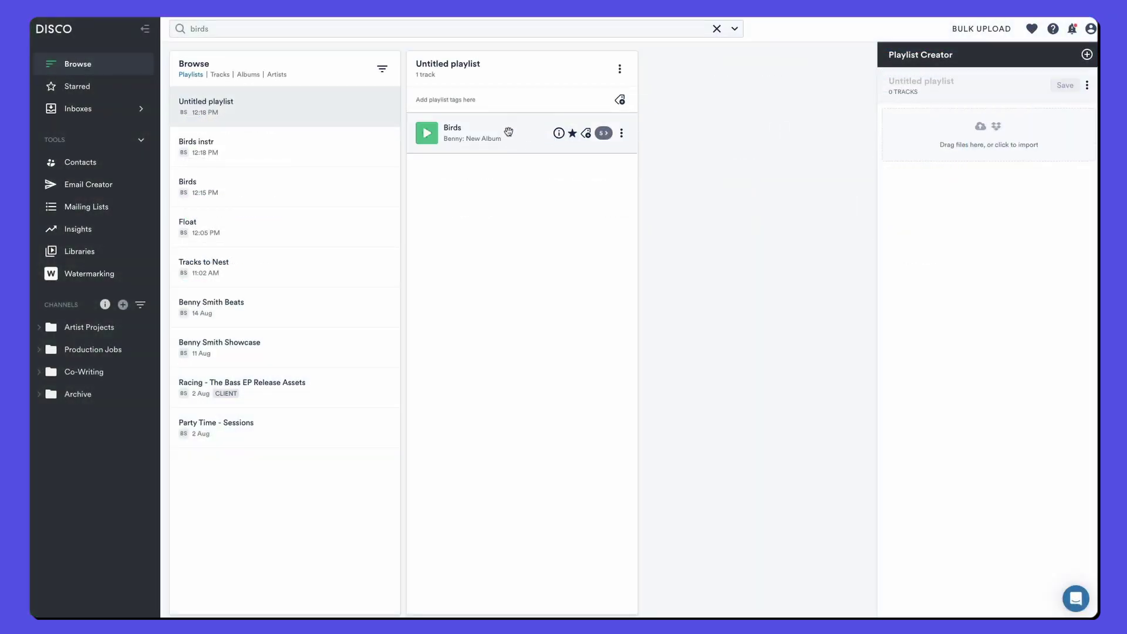
# Step: List Birds' nested versions and review the share page's versions, stems and Synth Stems download options
pyautogui.click(520, 131)
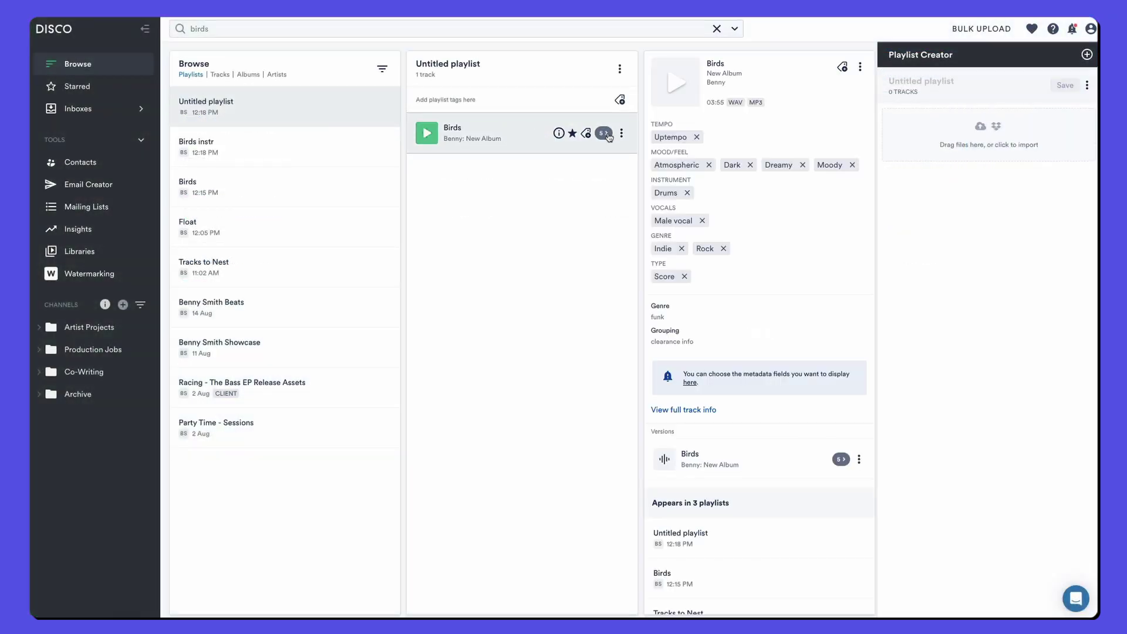
pyautogui.click(605, 134)
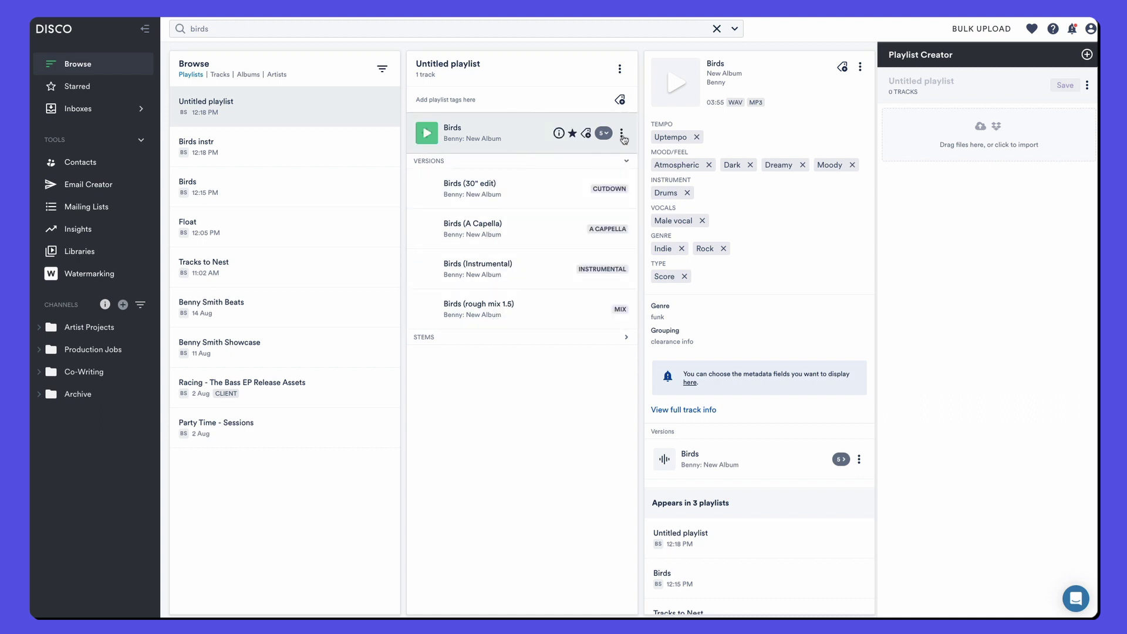
pyautogui.click(622, 133)
pyautogui.moveTo(585, 181)
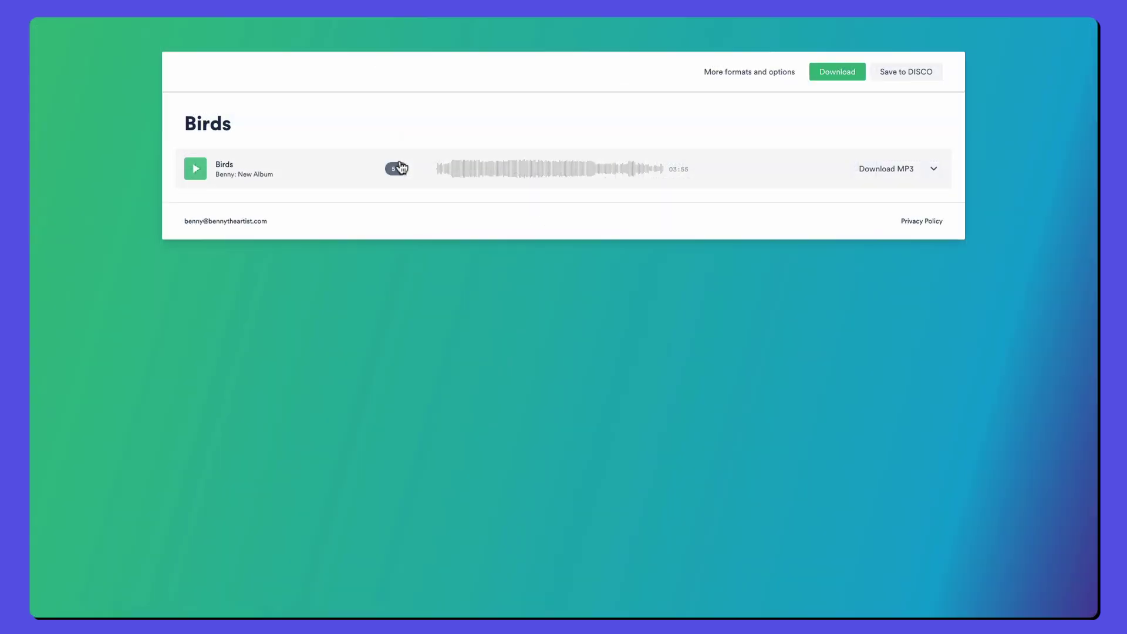
pyautogui.click(395, 169)
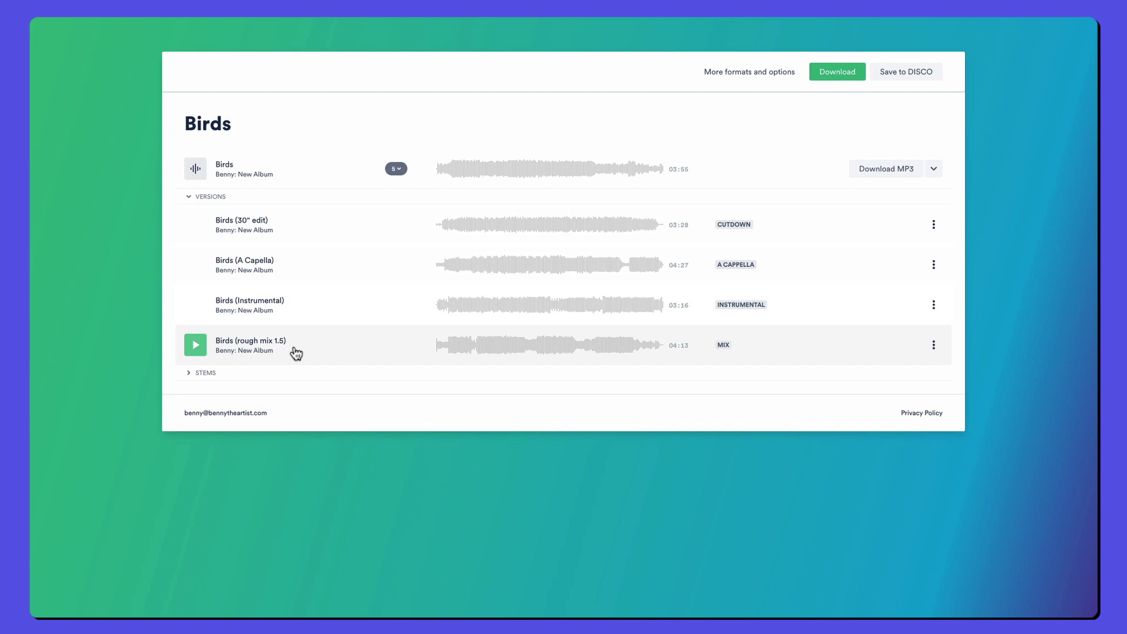
pyautogui.click(291, 376)
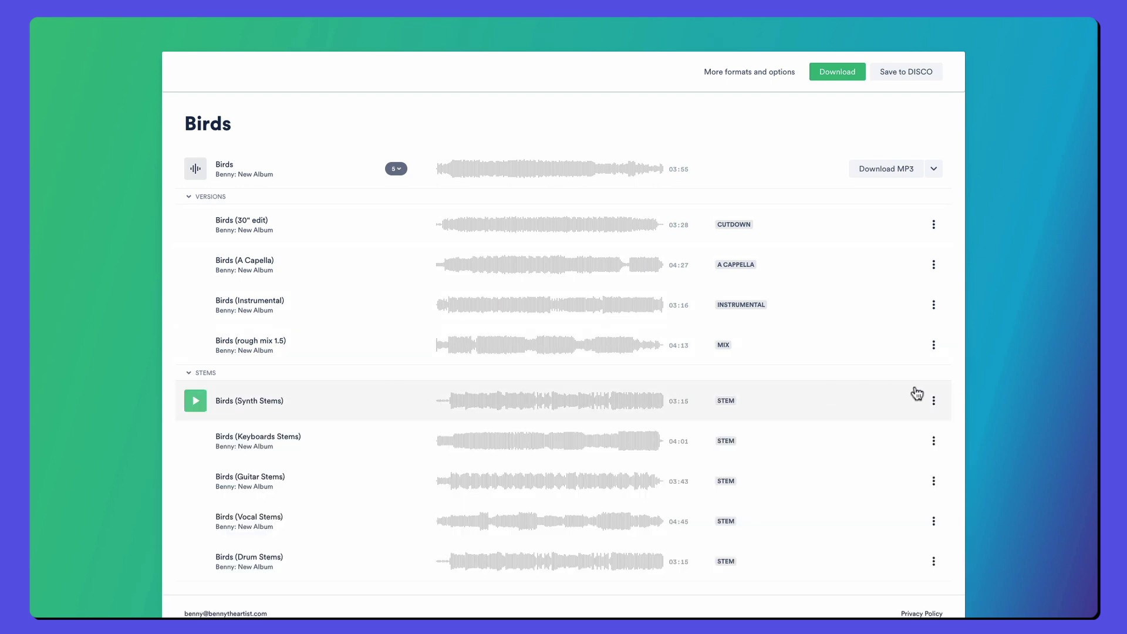
pyautogui.click(934, 401)
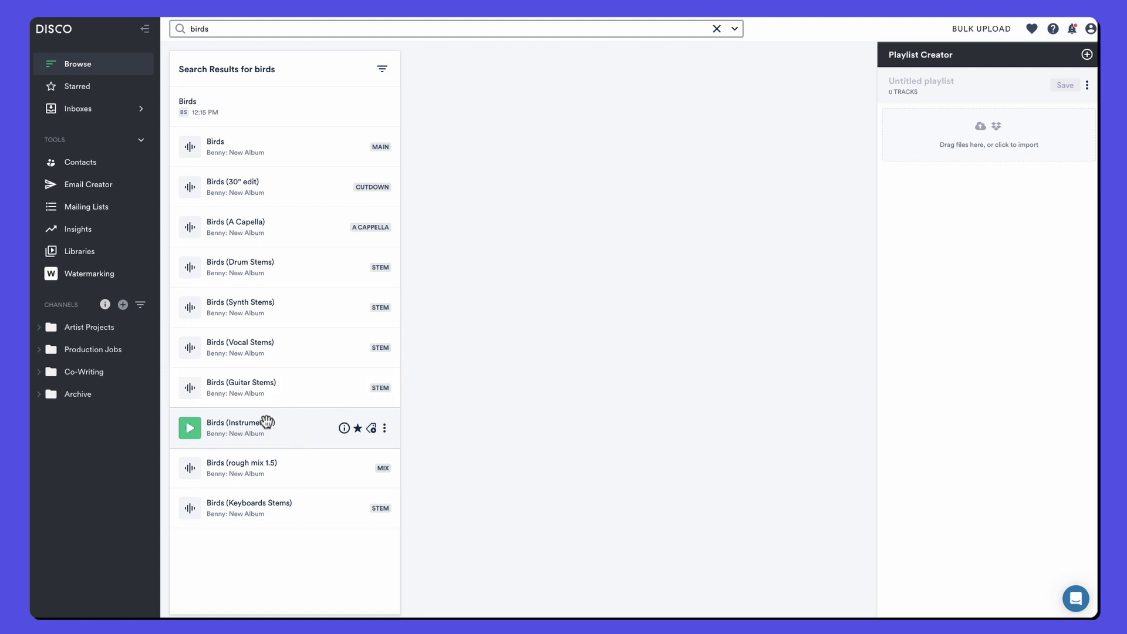
# Step: Add Birds (Instrumental) and (Vocal Stems) to a new playlist, mark Vocal Stems as a stem, and show the help options
pyautogui.moveTo(265, 421); pyautogui.dragTo(946, 136)
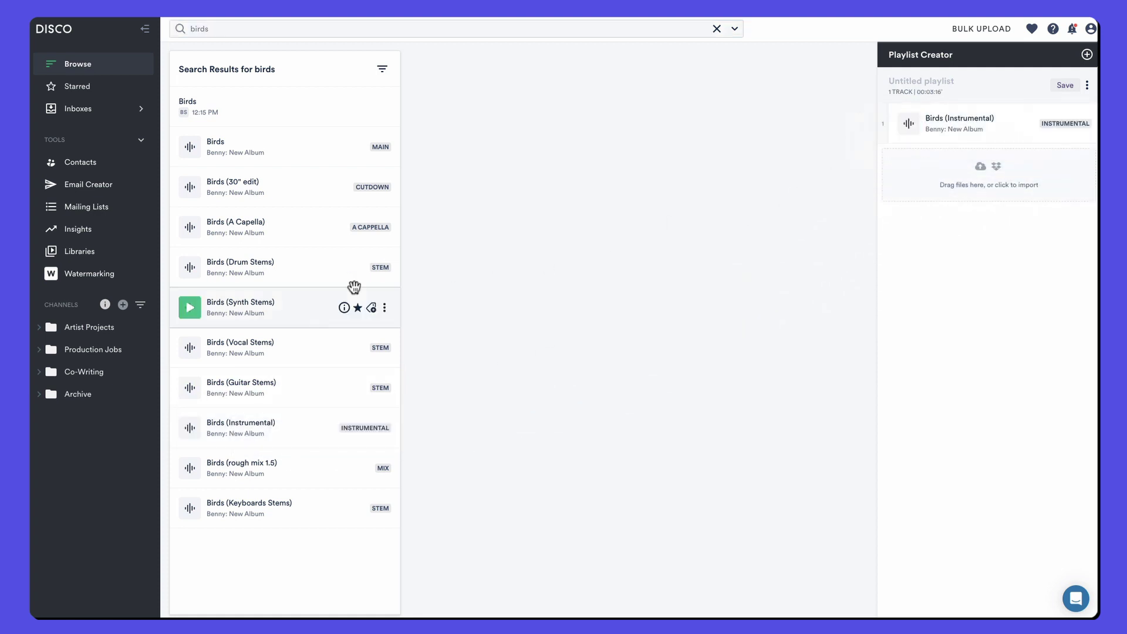
pyautogui.moveTo(253, 346); pyautogui.dragTo(943, 174)
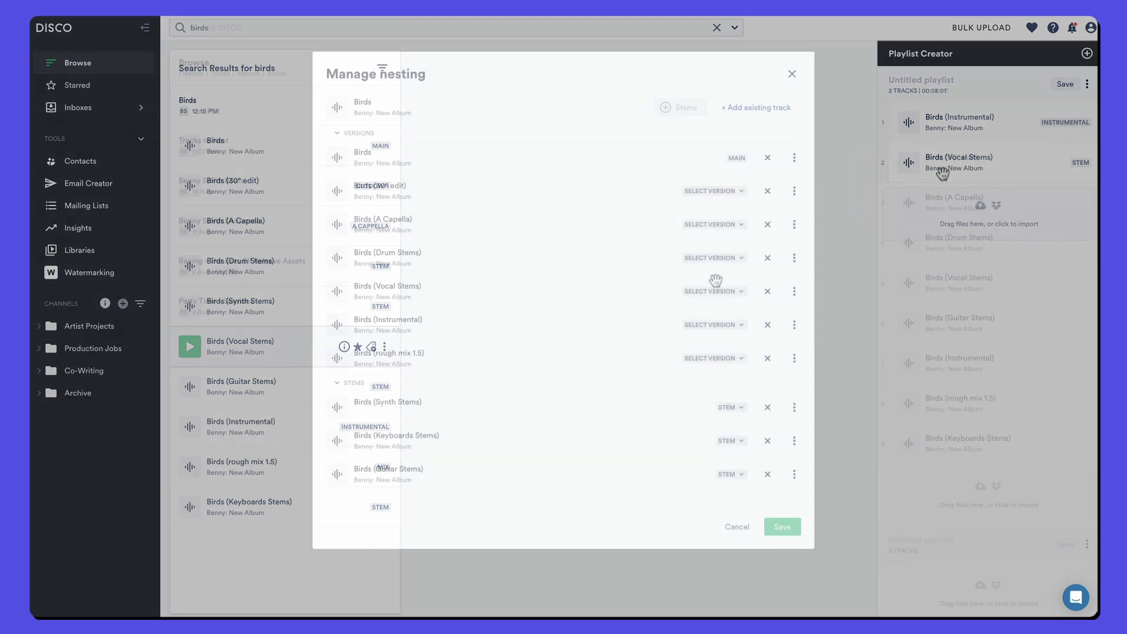
pyautogui.click(713, 291)
pyautogui.click(708, 419)
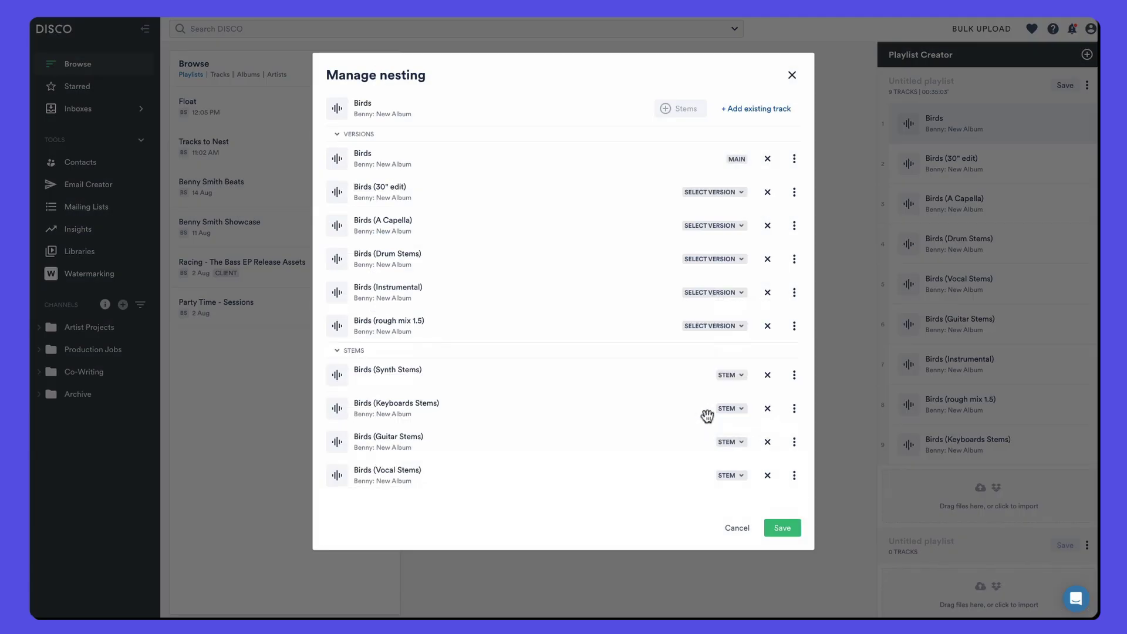
pyautogui.click(717, 259)
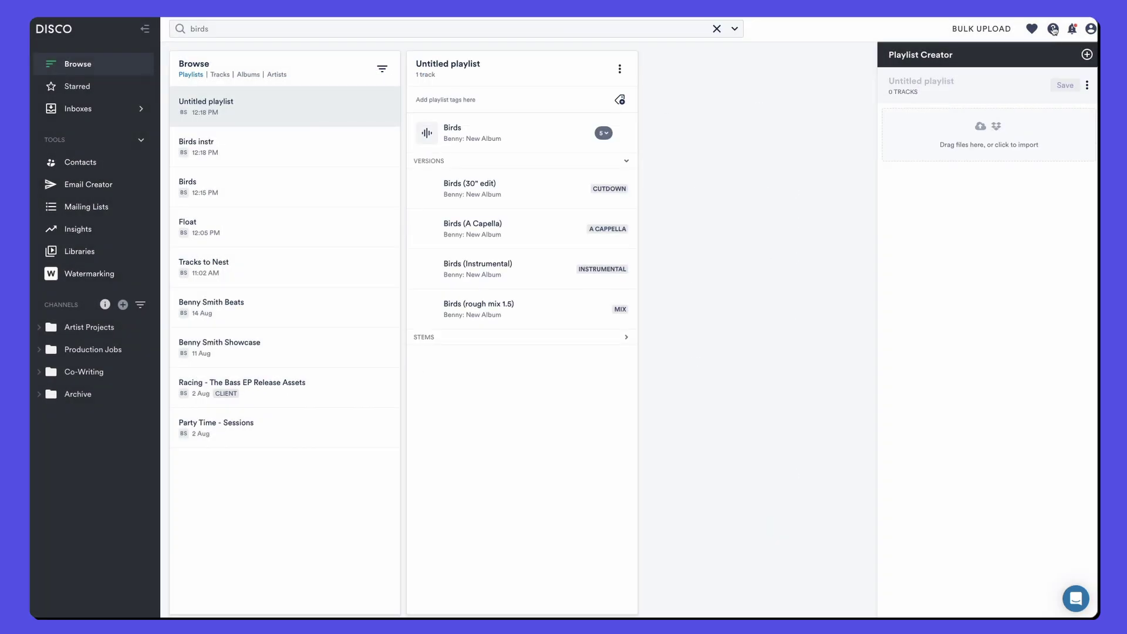
pyautogui.click(1053, 28)
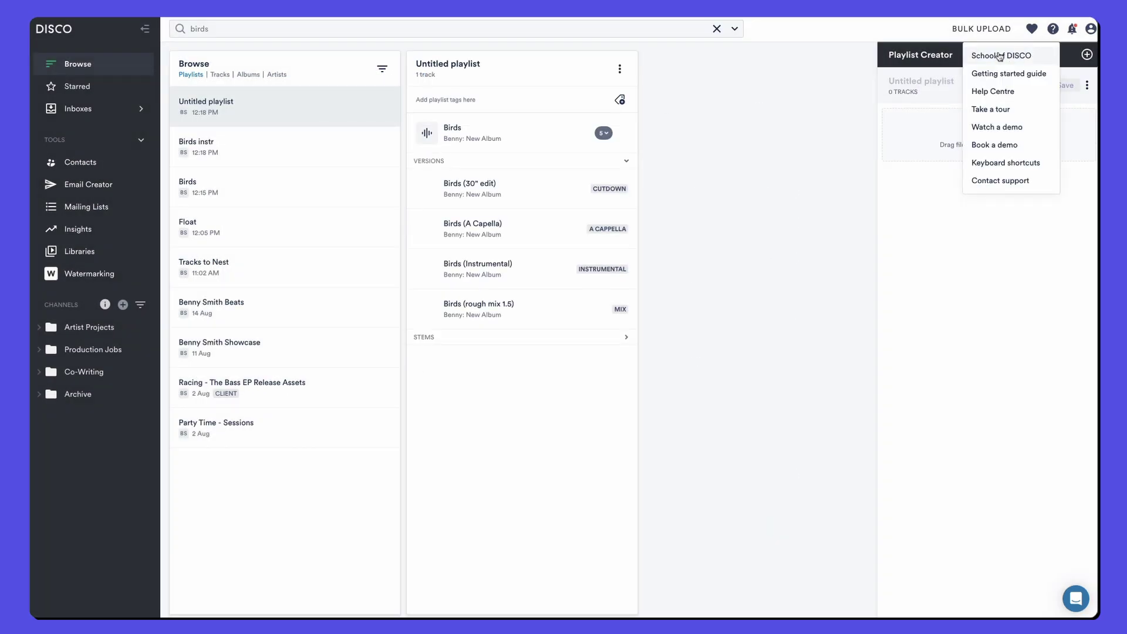